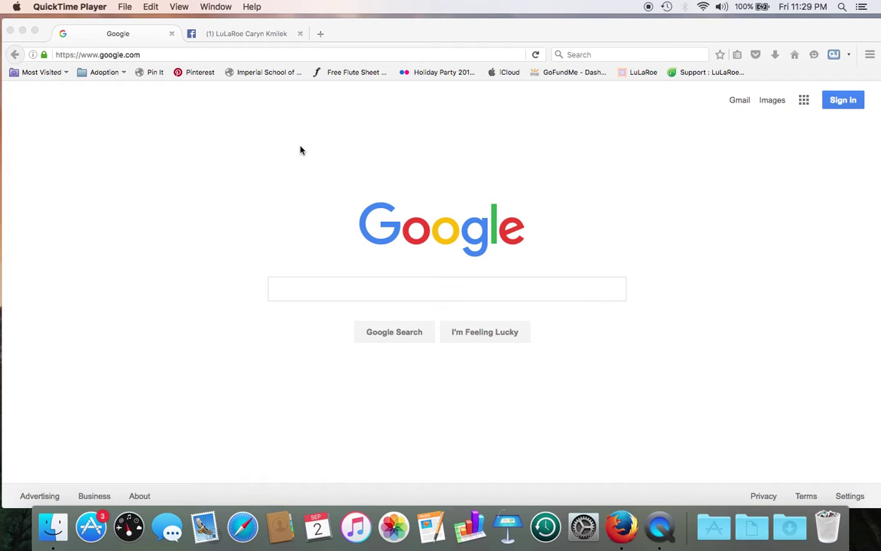
- Open the Google apps panel on the Google home page
left_click(804, 100)
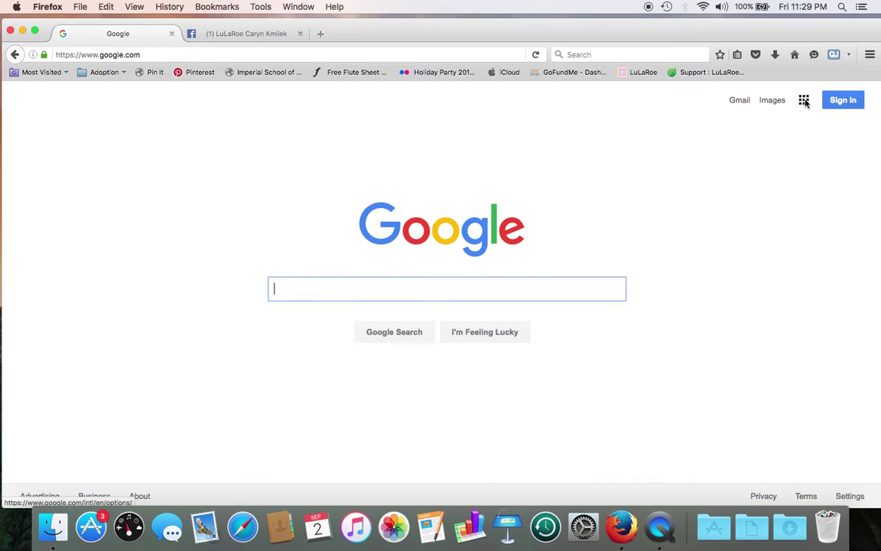
- Sign in to Google Drive with the saved e-mail address and the account password
left_click(804, 100)
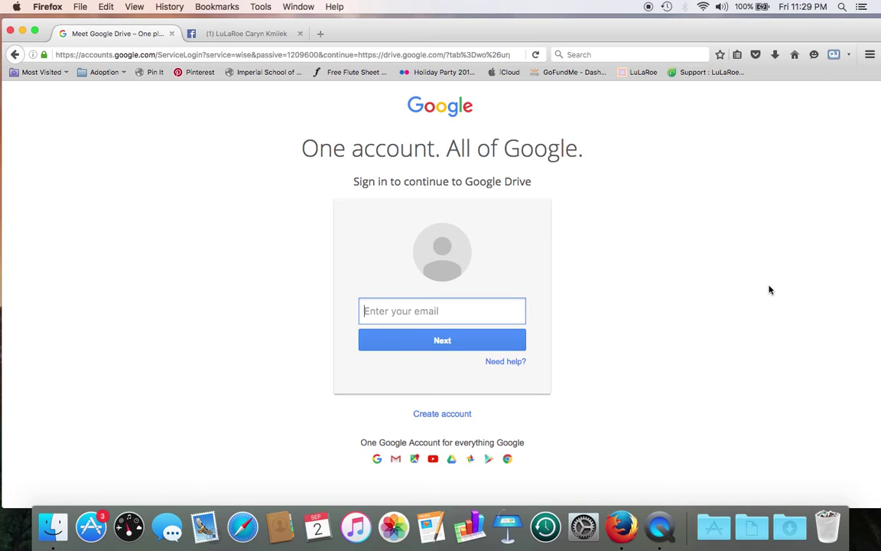
type("lul")
key("Down")
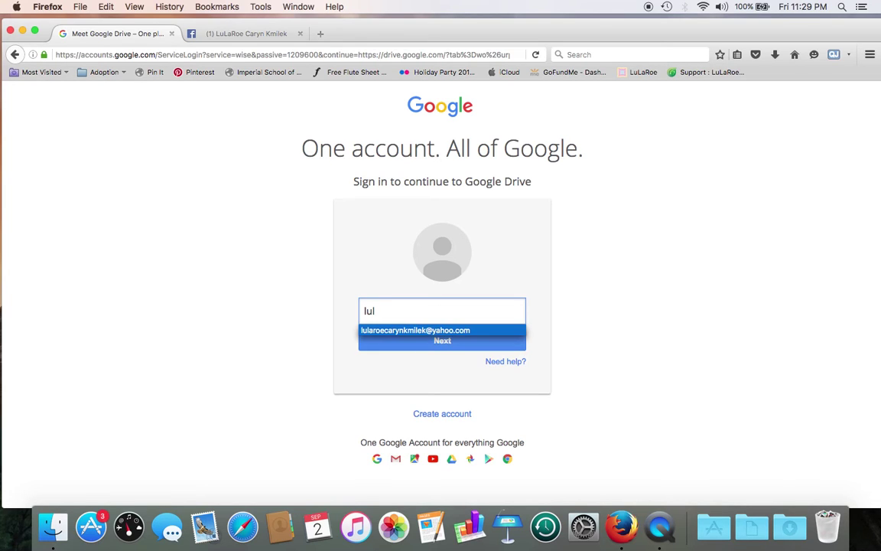
key("Return")
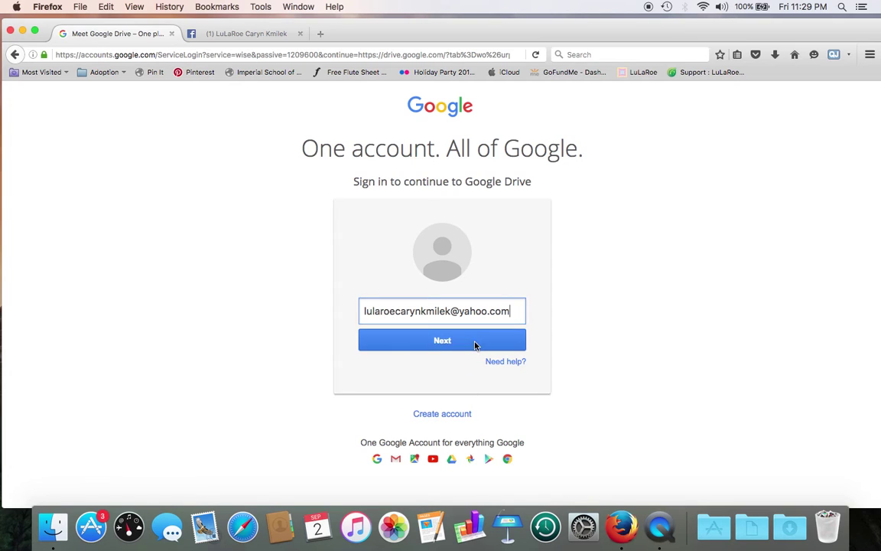
left_click(439, 344)
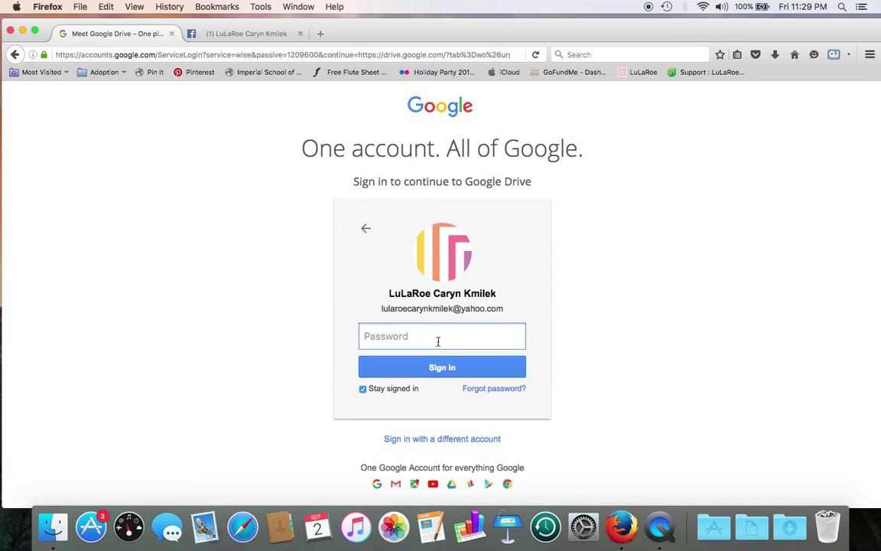
type("•••••••")
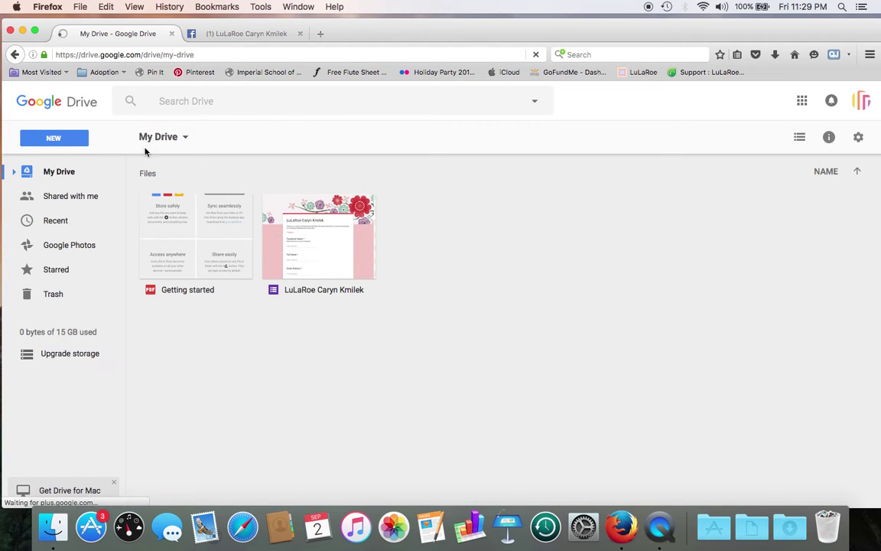
- Create a new blank Google Form from My Drive's new-item menu
left_click(187, 138)
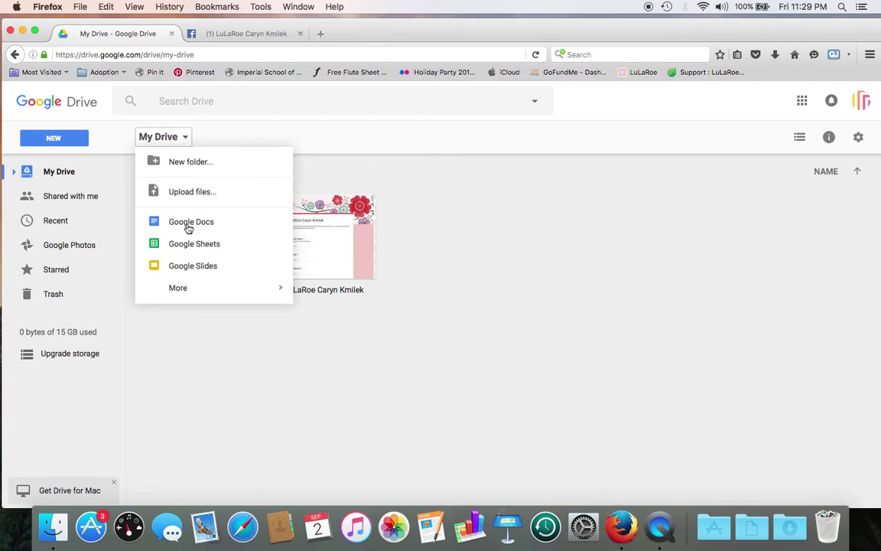
mouse_move(188, 295)
left_click(316, 292)
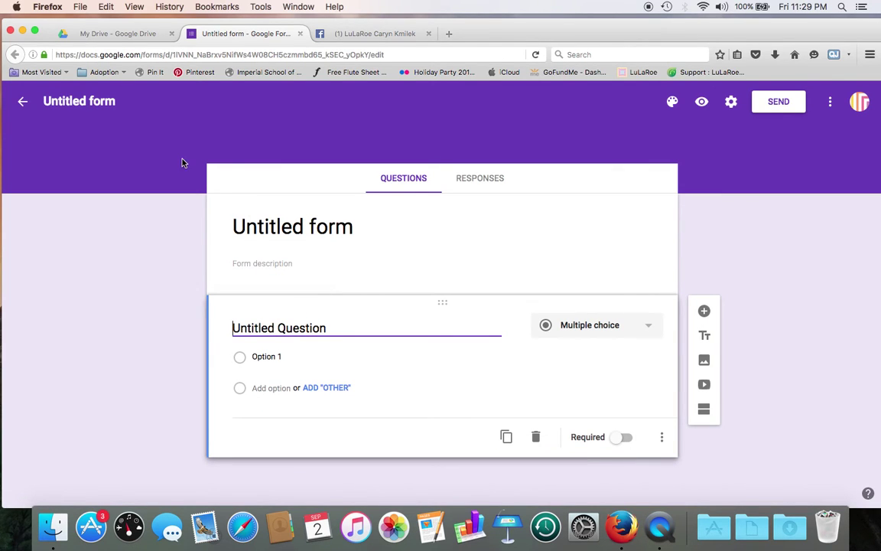
- Rename the file 'LuLaRoe Google Doc' and title the form LuLaRoe plus the seller's name
left_click(97, 102)
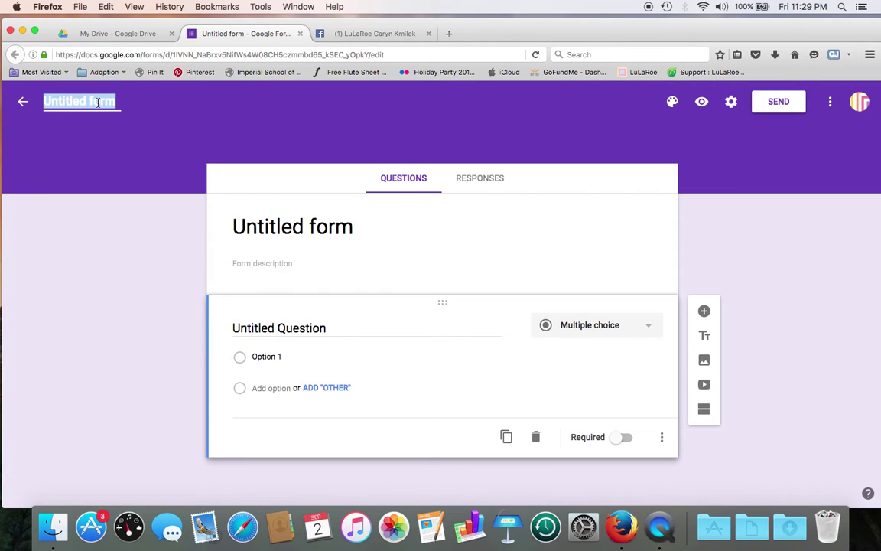
type("LuLa")
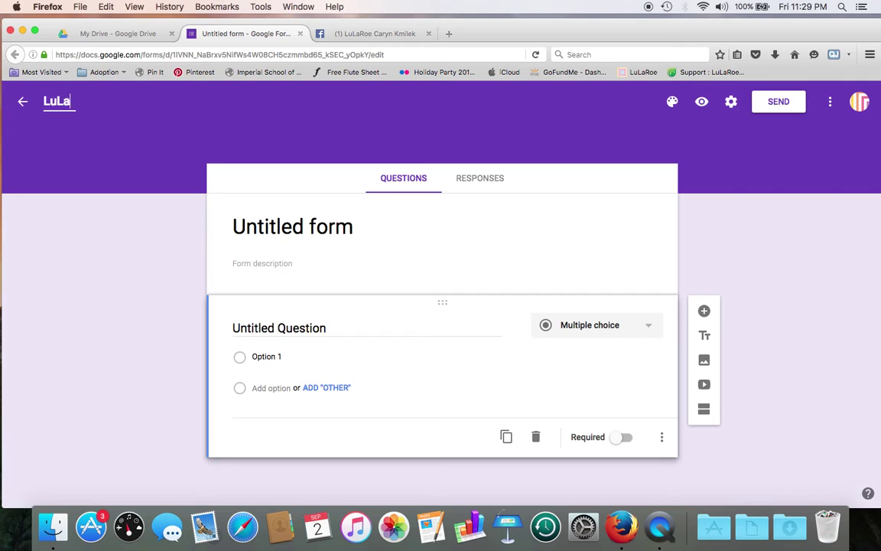
type("Roe Google ")
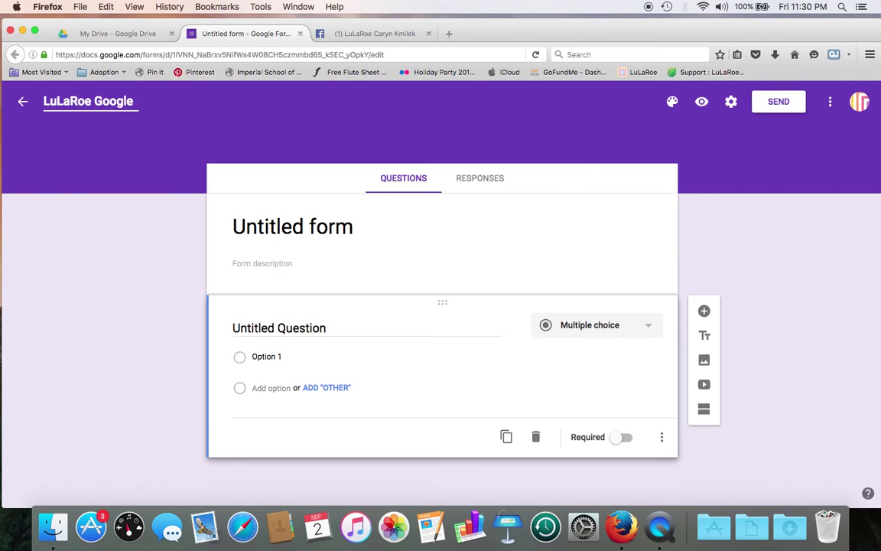
type("Doc")
left_click(406, 250)
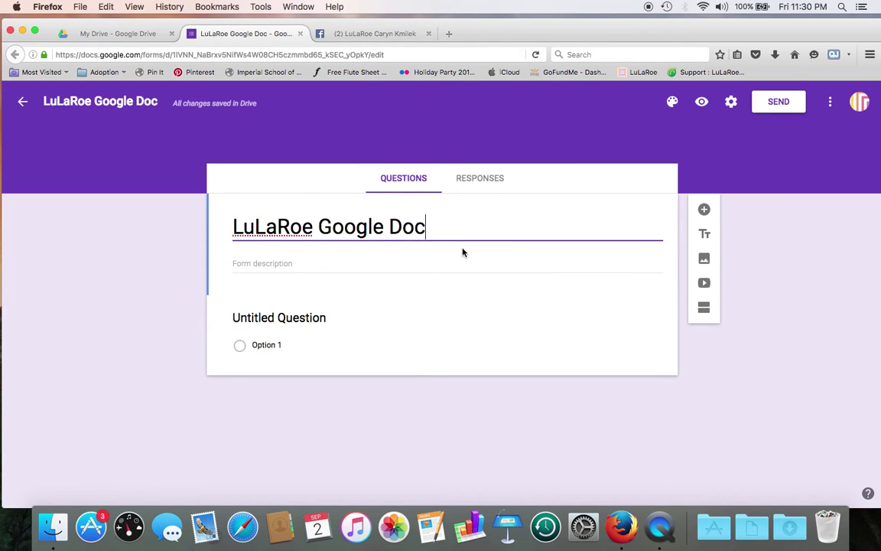
key("BackSpace")
key("BackSpace")
key("BackSpace")
key("BackSpace")
key("BackSpace")
key("BackSpace")
key("BackSpace")
key("BackSpace")
key("BackSpace")
key("BackSpace")
key("BackSpace")
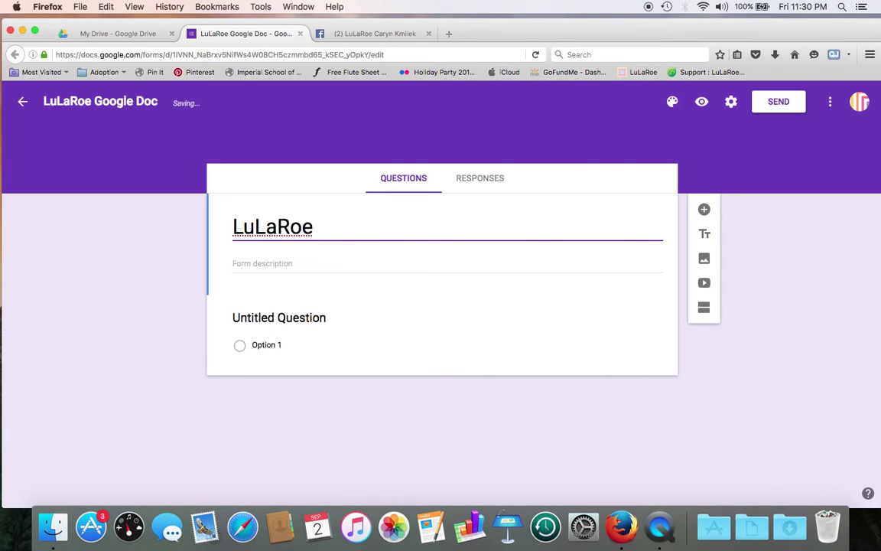
type("Caryn K")
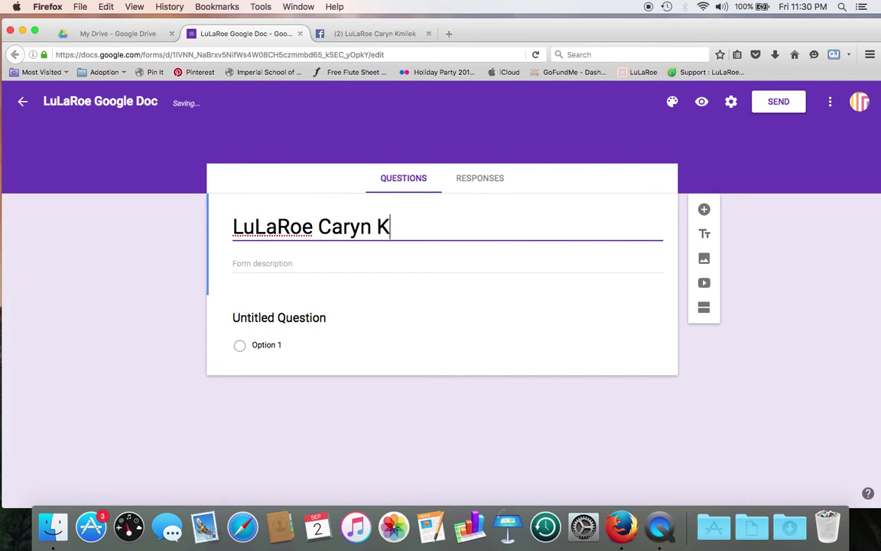
type("milek")
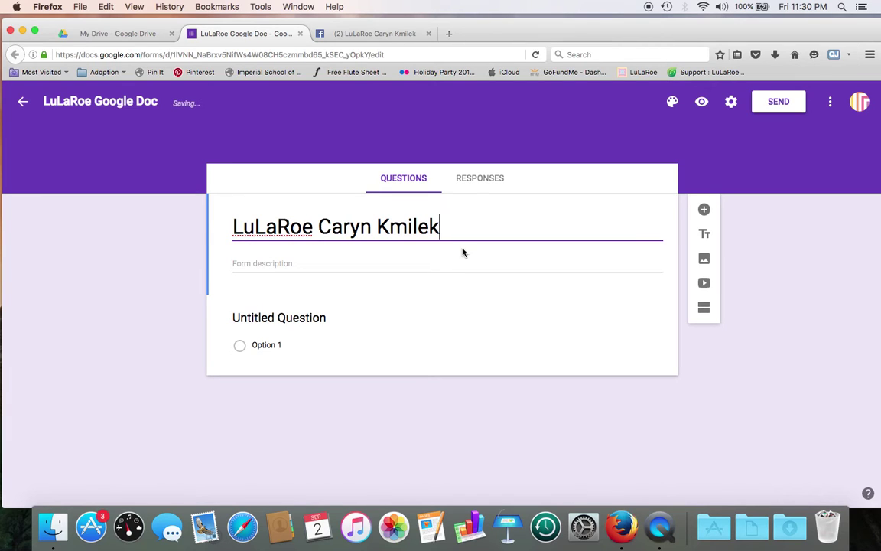
- Write the description 'Thank you for shopping with me today! Please fill out the form below…'
left_click(268, 263)
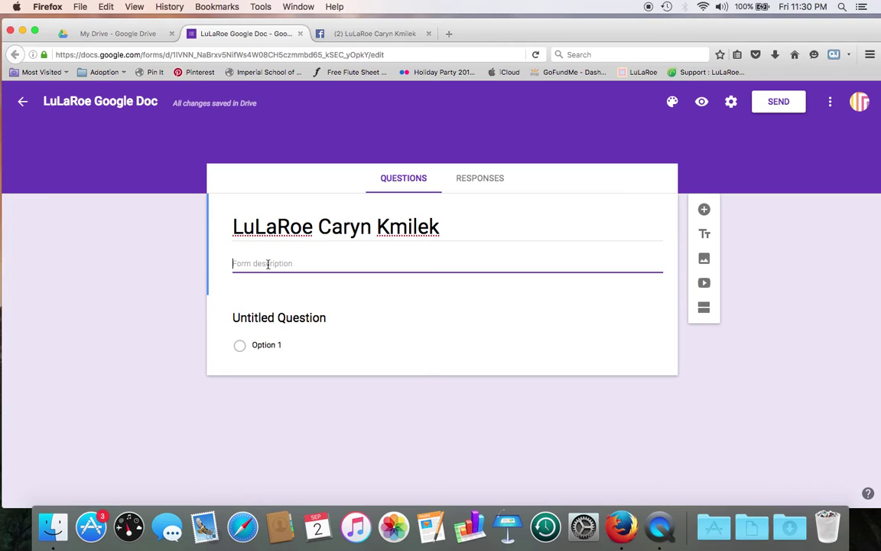
type("Thank you for ")
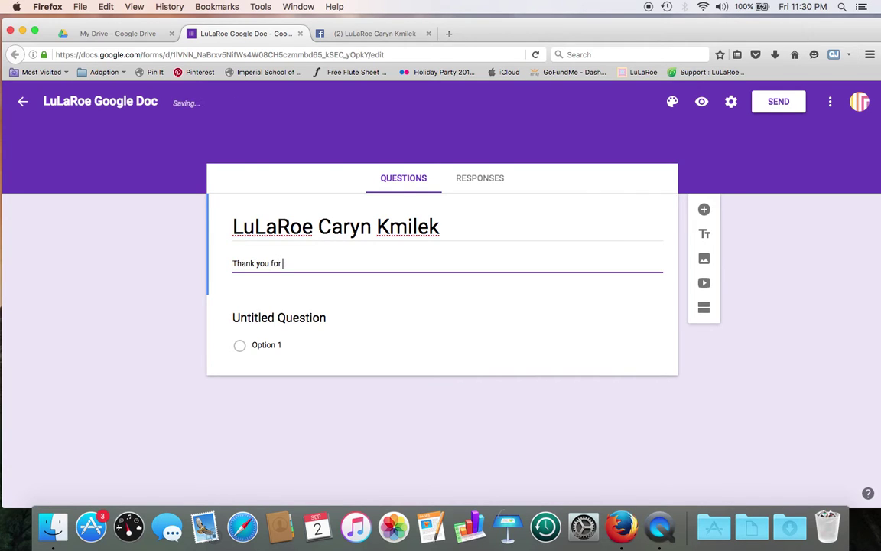
type("shopping with me today! P")
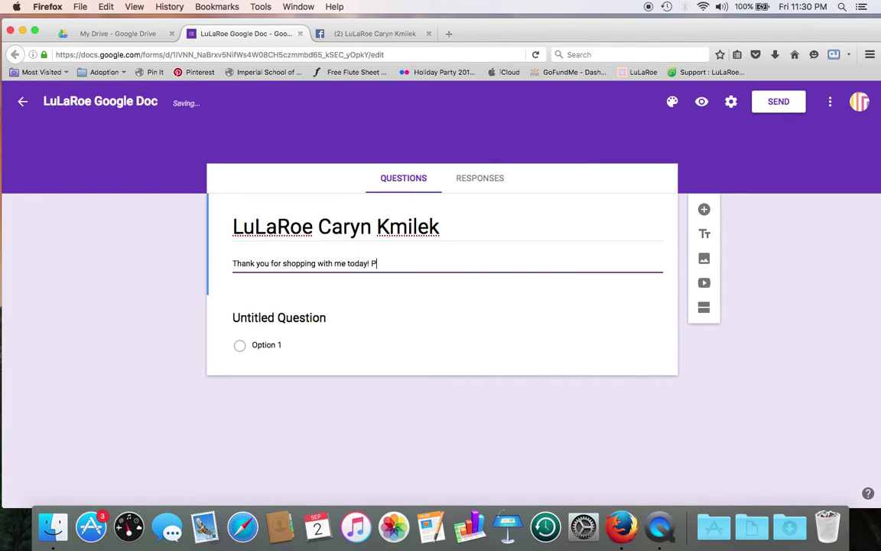
type("lease fill ou")
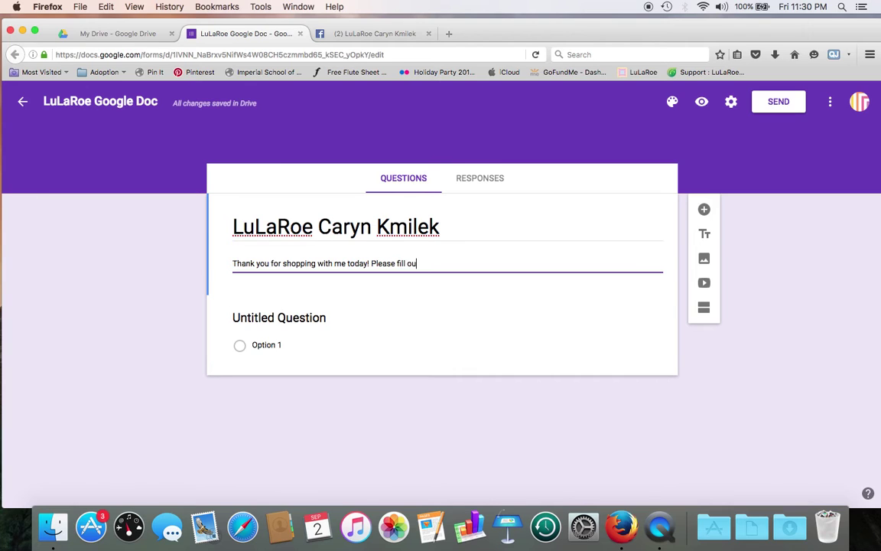
type("t the form below so I")
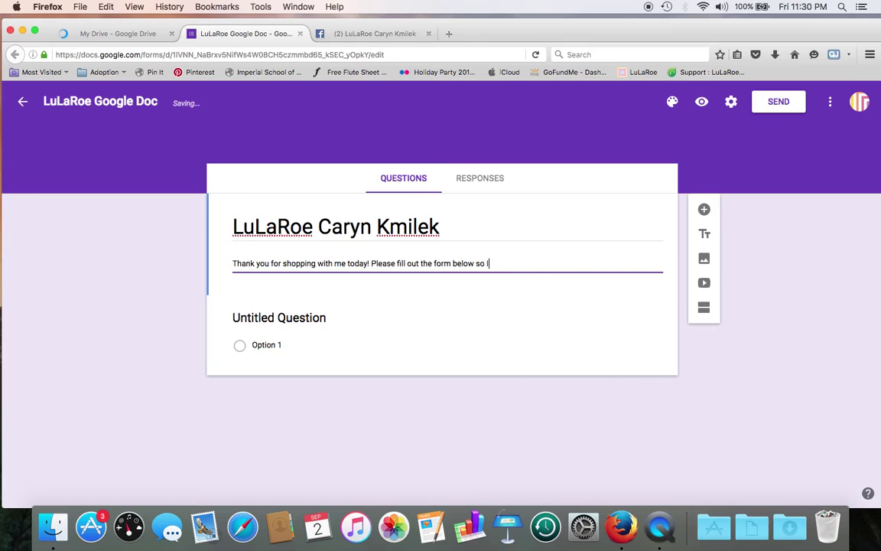
type(" can send you")
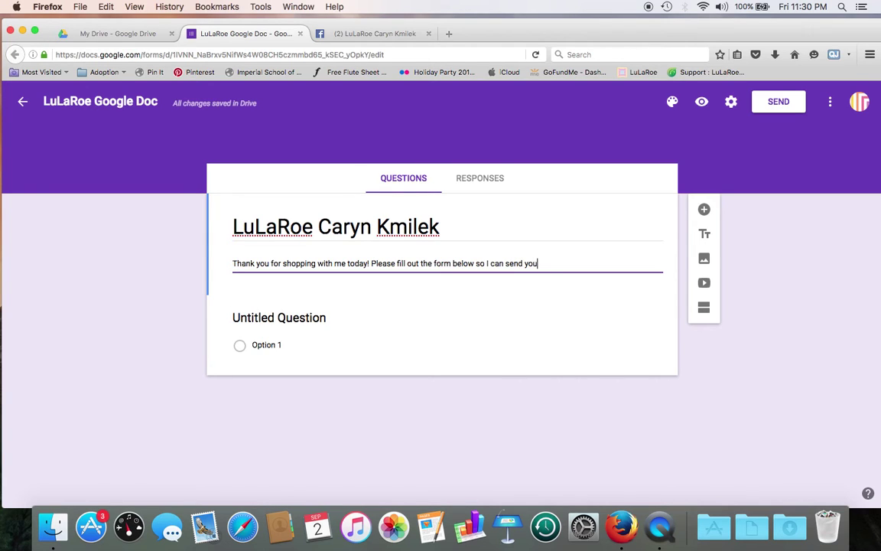
type(" an ")
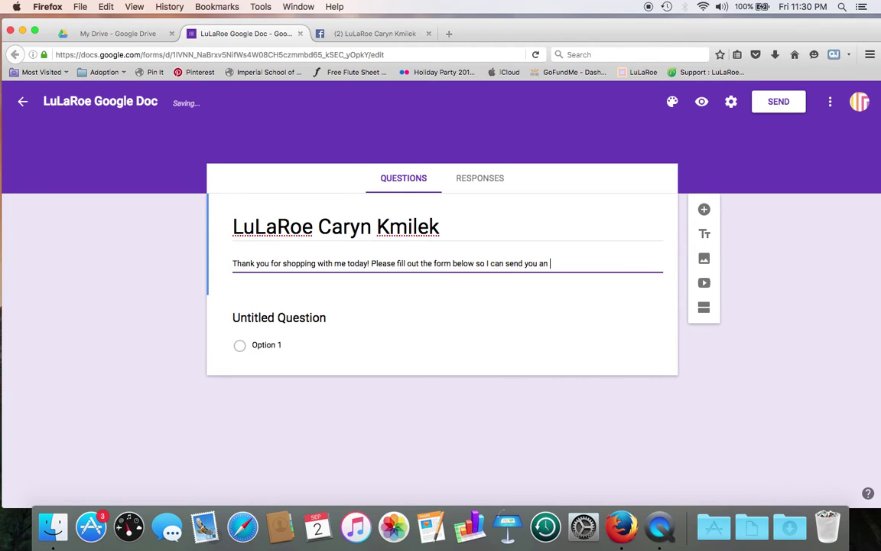
type("invoice and se")
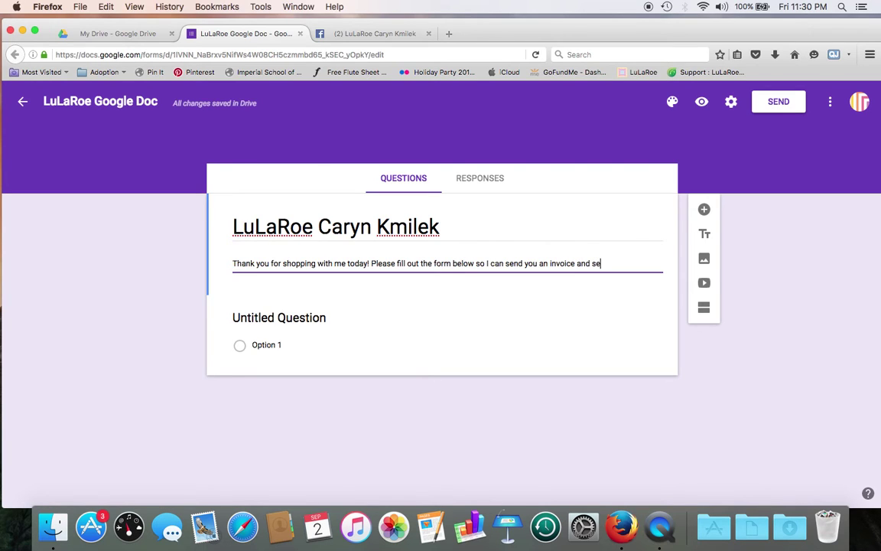
type("nd you your")
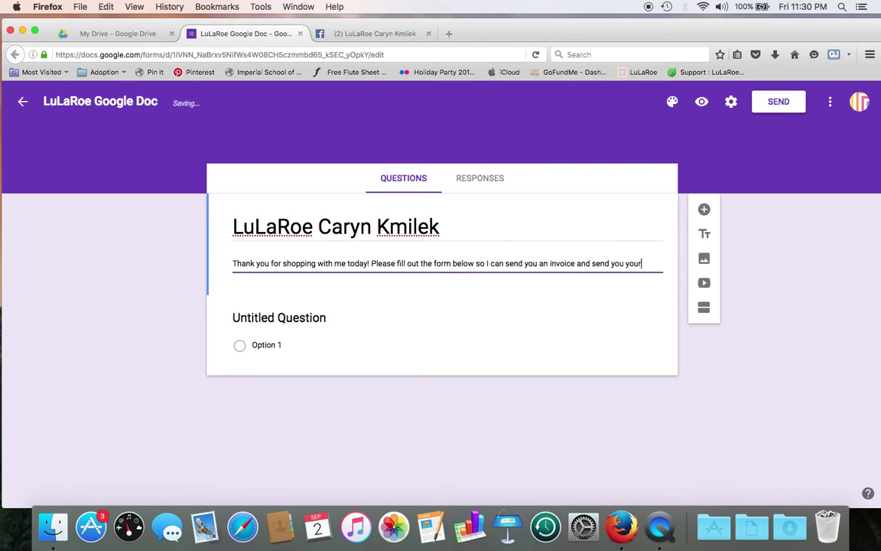
type(" LuLaLovi")
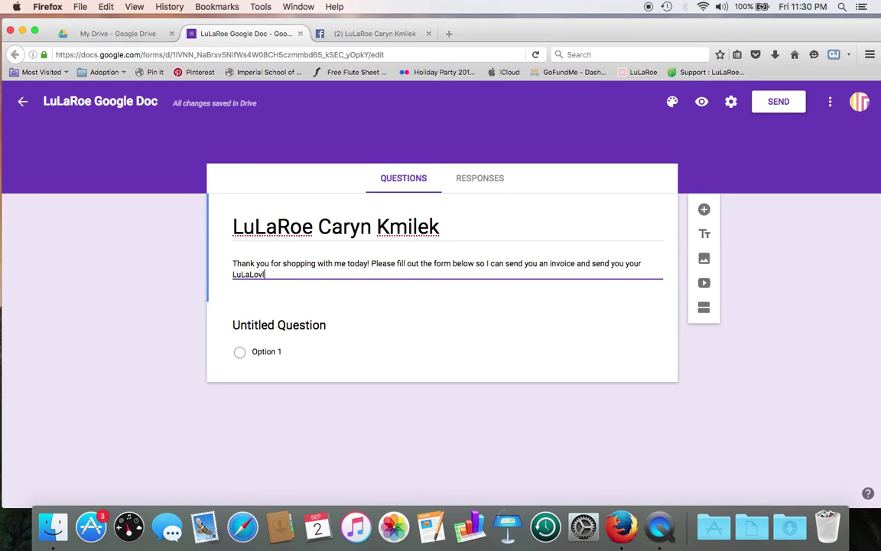
type("ies!")
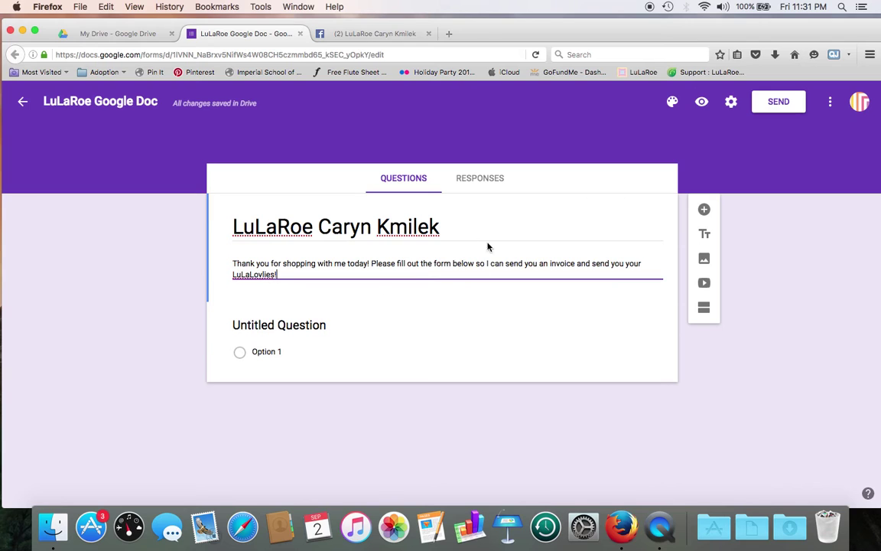
- Retitle the first question 'Facebook Name', make it Short answer, and mark it required
left_click(462, 335)
left_click(502, 230)
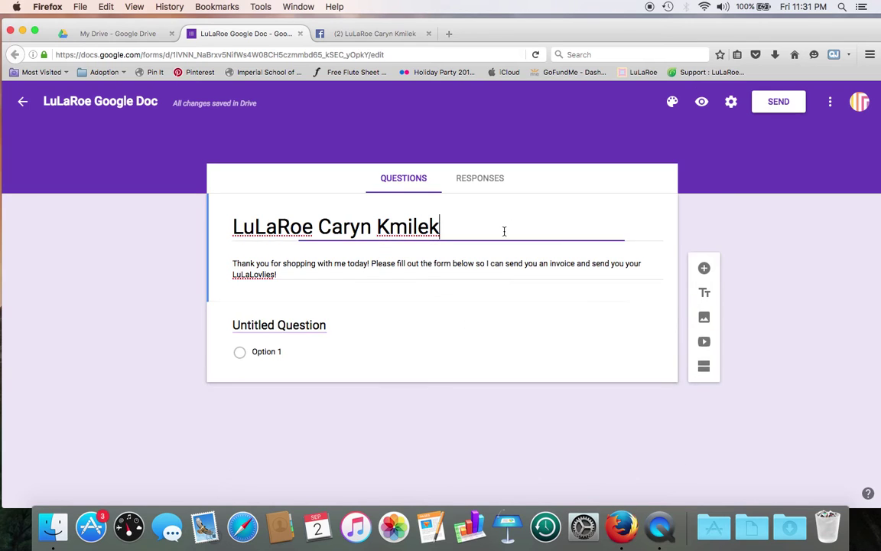
left_click(483, 358)
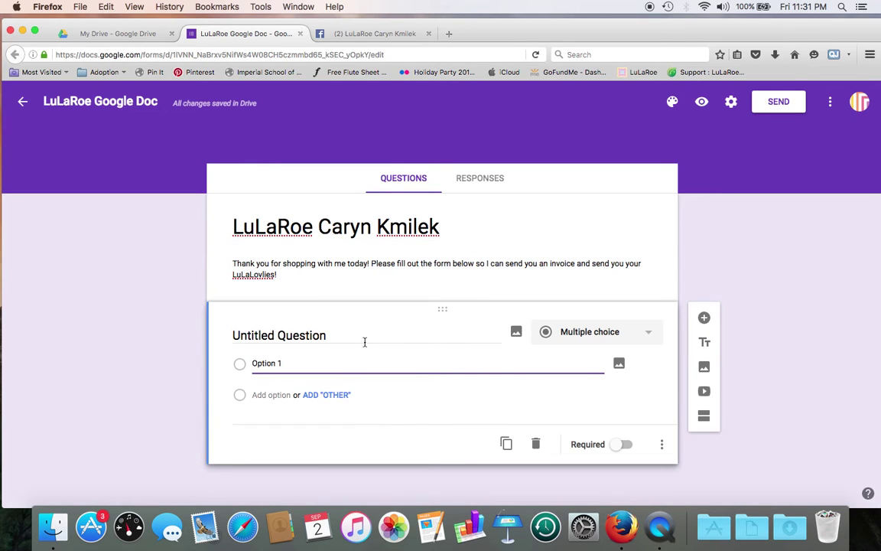
left_click(329, 333)
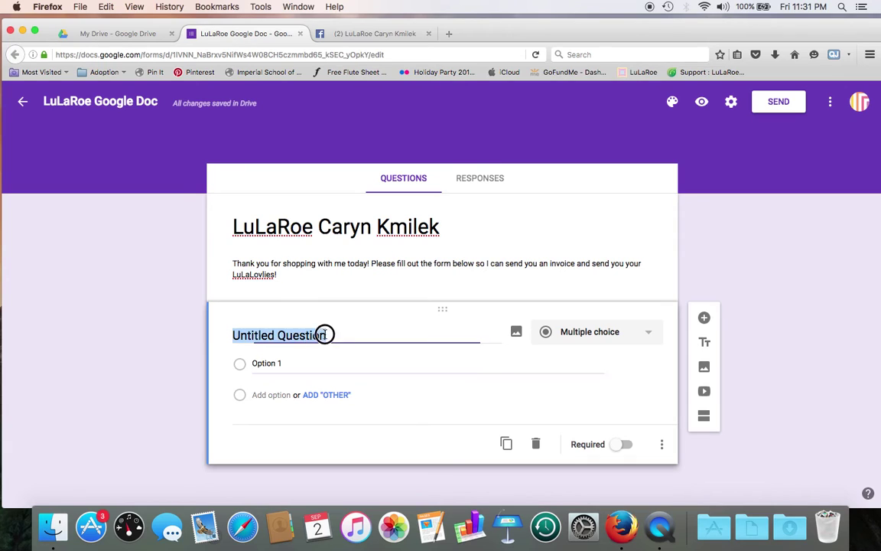
left_click(255, 334)
left_click_drag(334, 334, 203, 332)
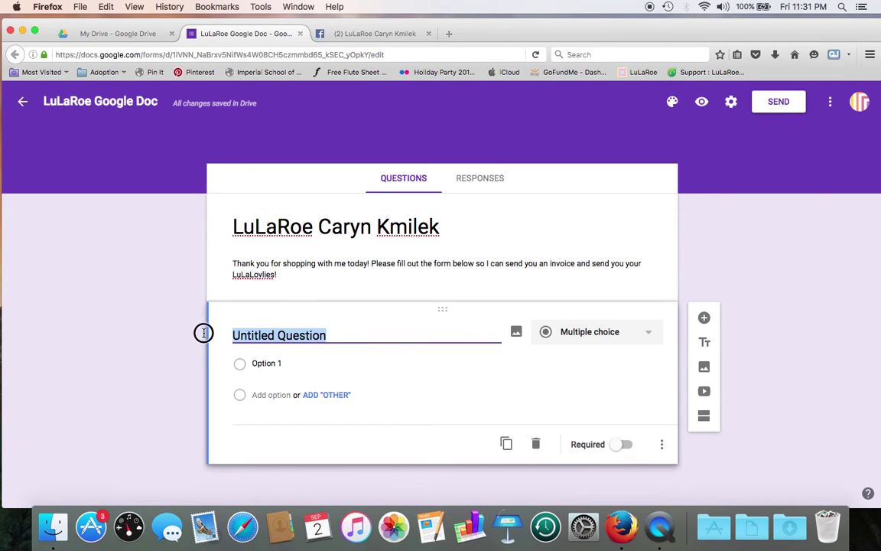
type("Face")
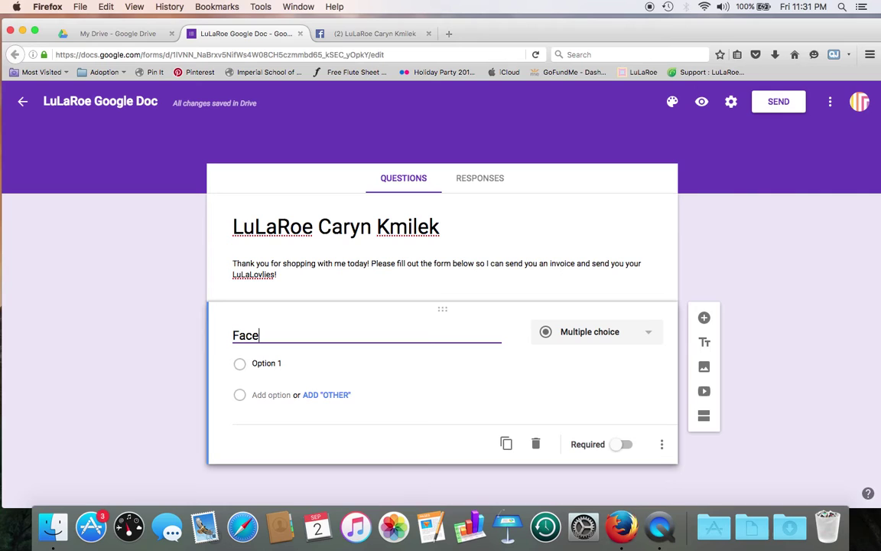
type("book Name")
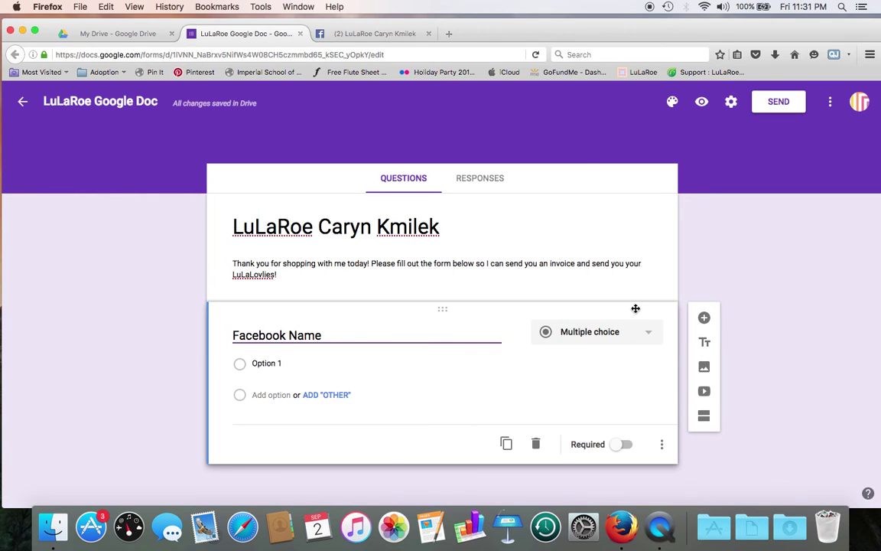
left_click(648, 334)
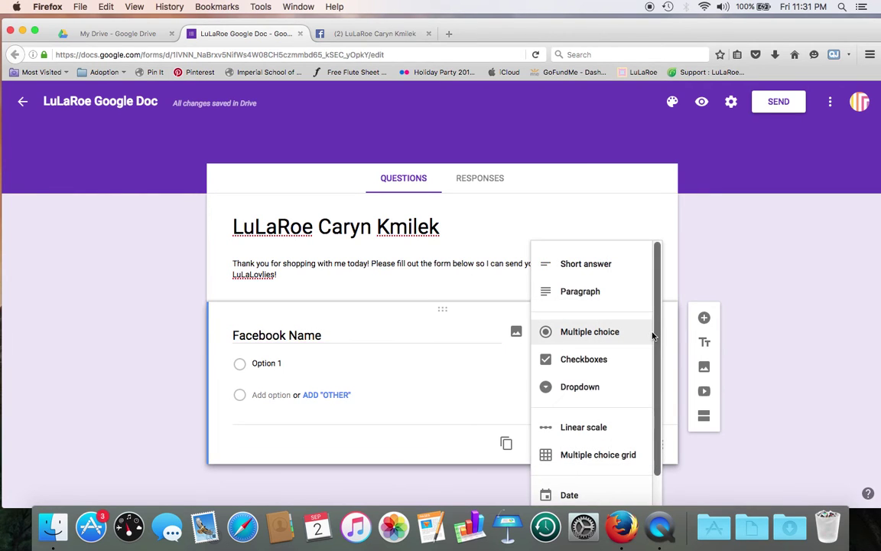
left_click(599, 263)
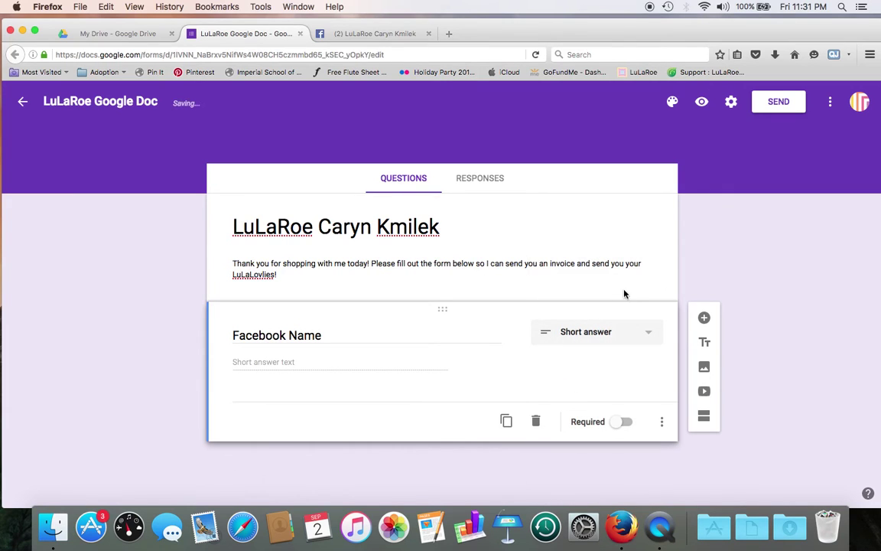
left_click(616, 425)
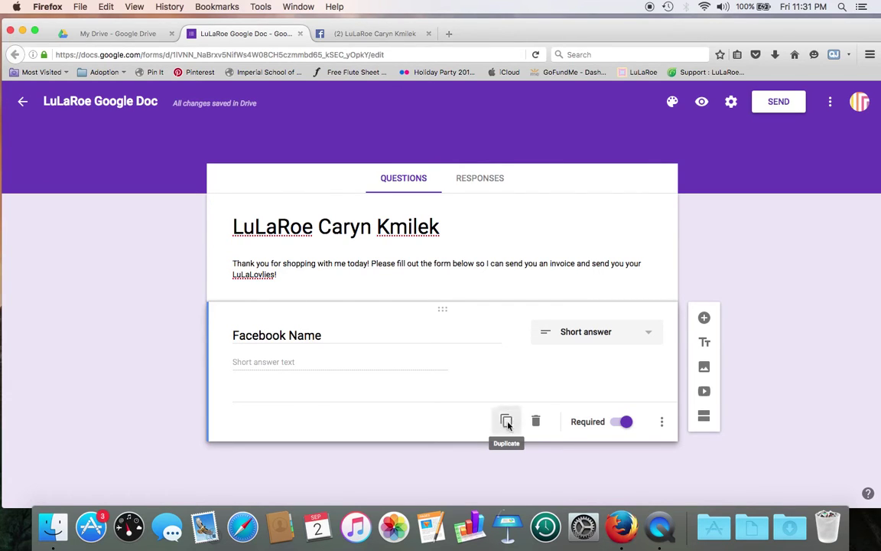
- Duplicate the Facebook Name question and retitle the copy 'Full Name'
left_click(506, 423)
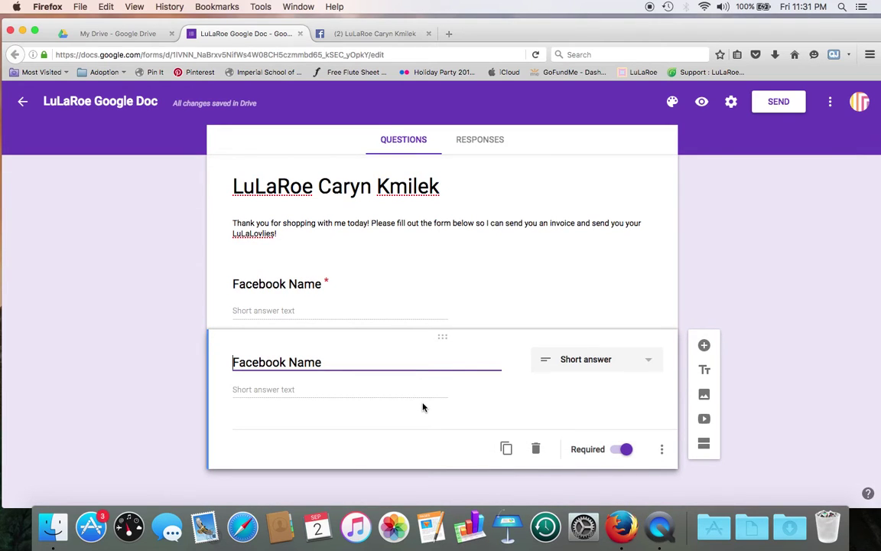
left_click(345, 360)
left_click_drag(346, 359, 195, 348)
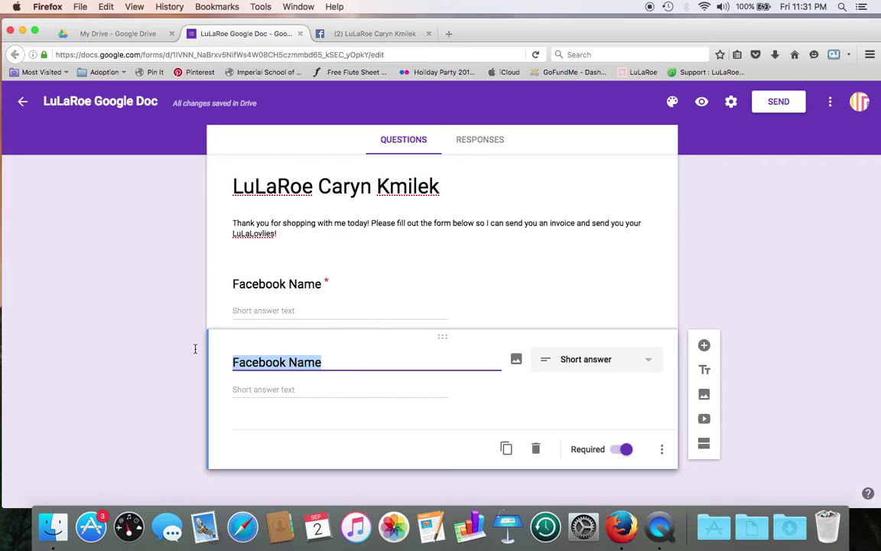
type("Full Name")
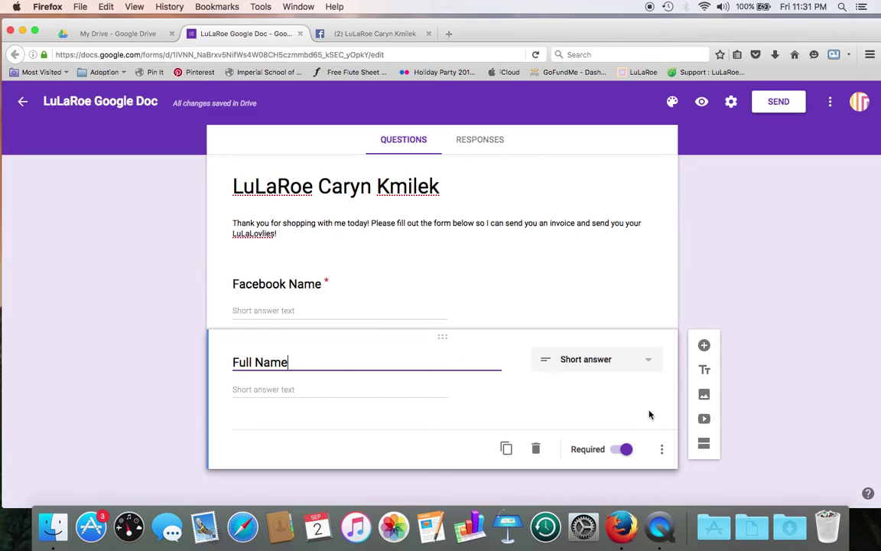
- Duplicate Full Name as an 'Email Address' question, then duplicate Email Address again
left_click(506, 449)
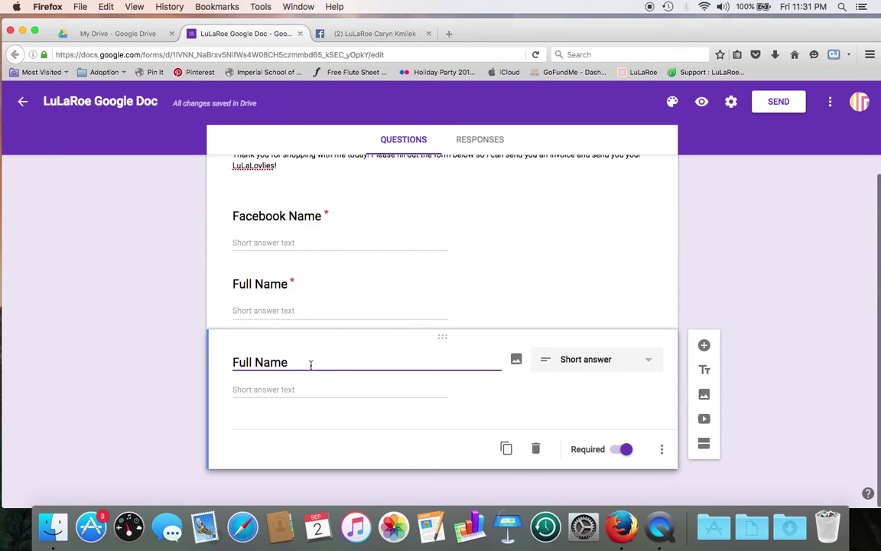
left_click_drag(311, 365, 231, 362)
type("Email A")
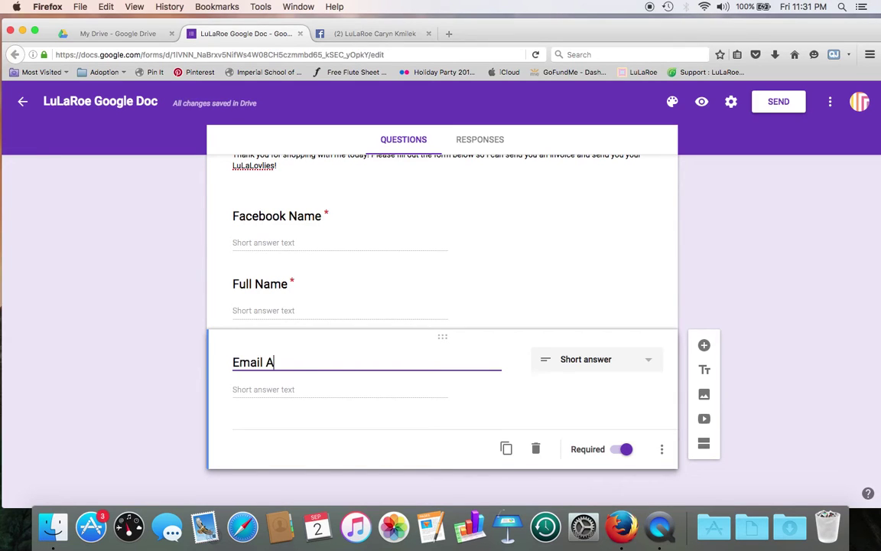
type("ddress")
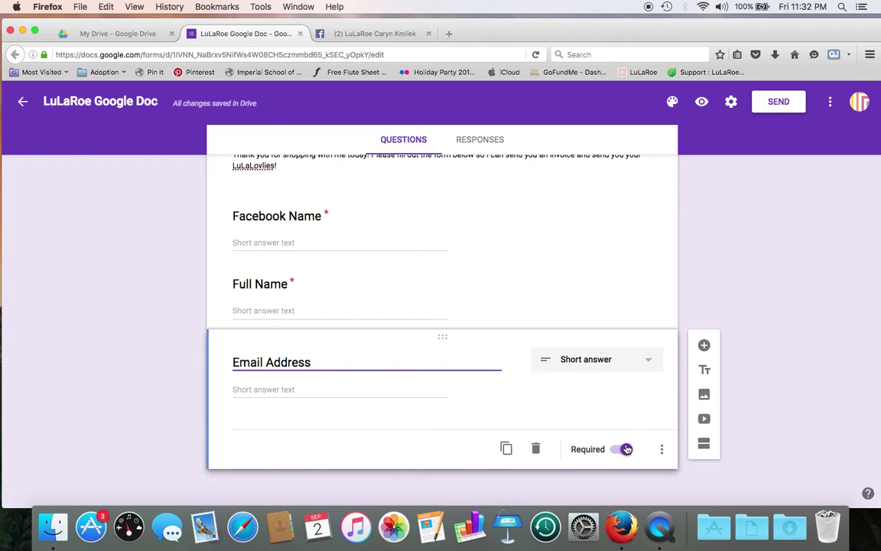
left_click(511, 448)
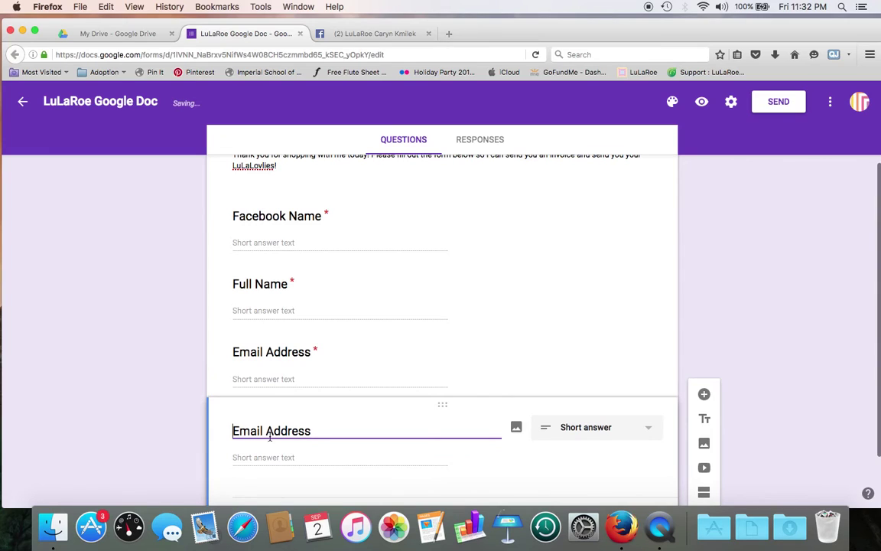
- Turn the Email Address copy into a Paragraph question 'Mailing Address' and duplicate it
double_click(238, 430)
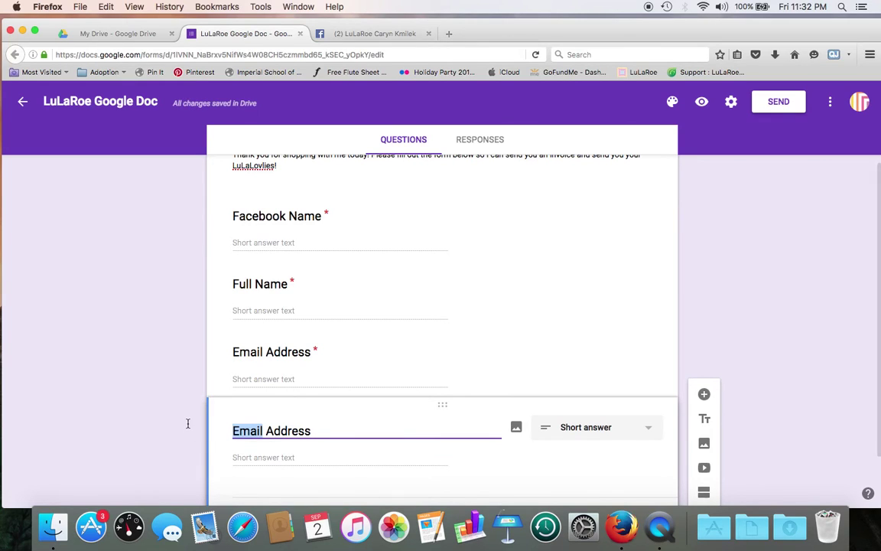
type("Mailing")
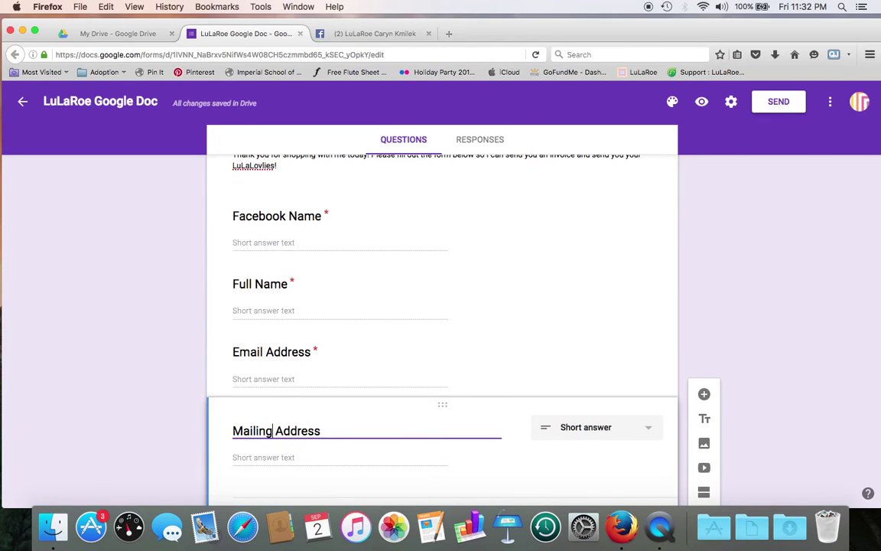
scroll(409, 397, "down", 2)
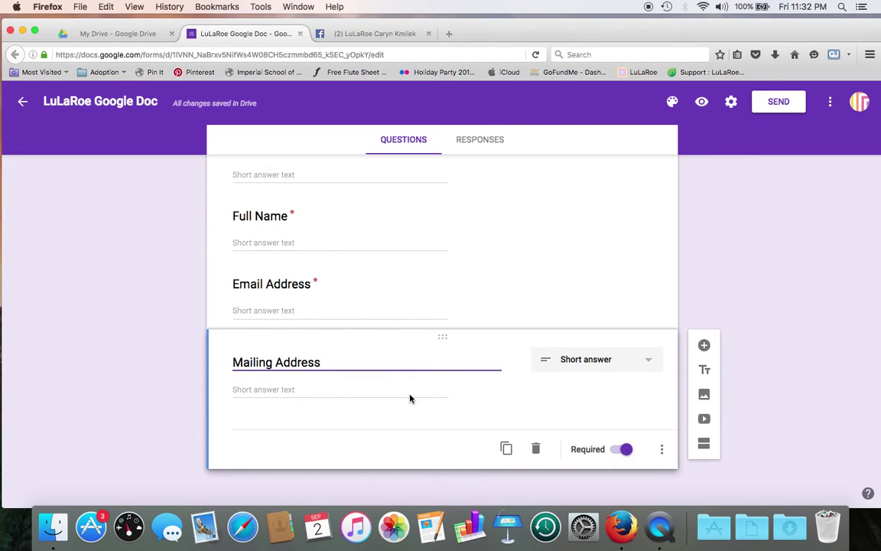
left_click(609, 360)
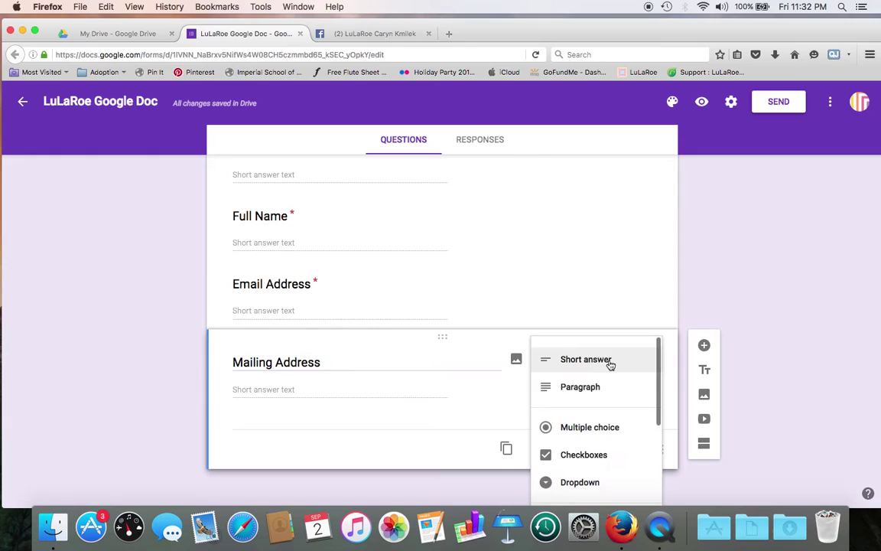
left_click(590, 386)
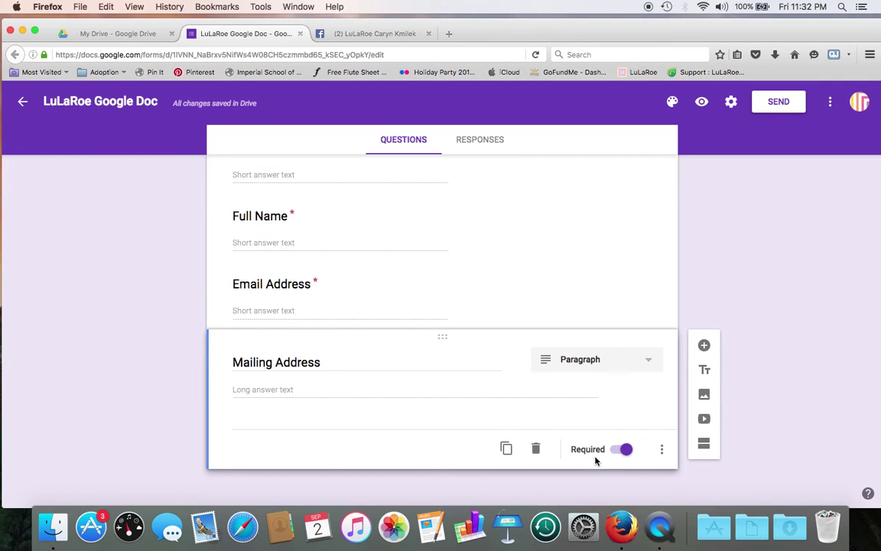
left_click(506, 449)
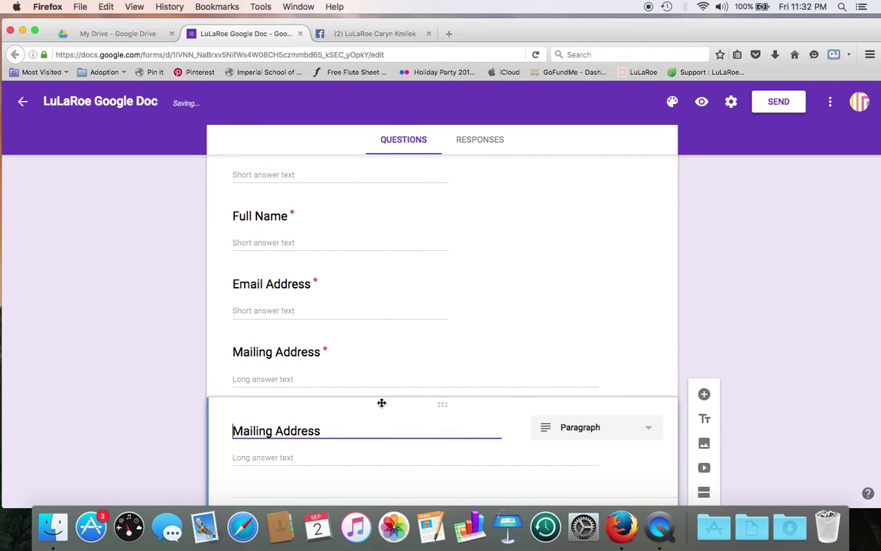
left_click_drag(315, 428, 196, 420)
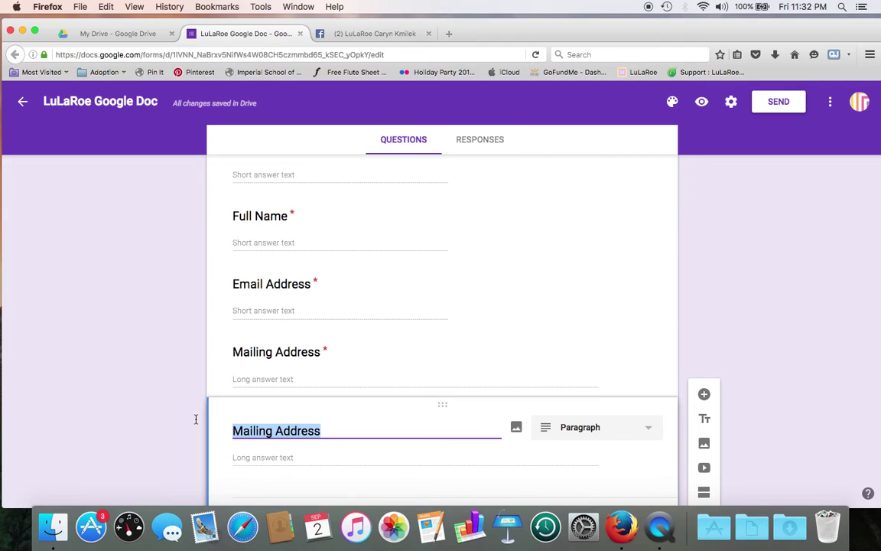
- Title the copy 'What did you purchase today?' with description 'example: 1 xl irma, 1 xl cassie & 2 TC Legging'
type("What did you ")
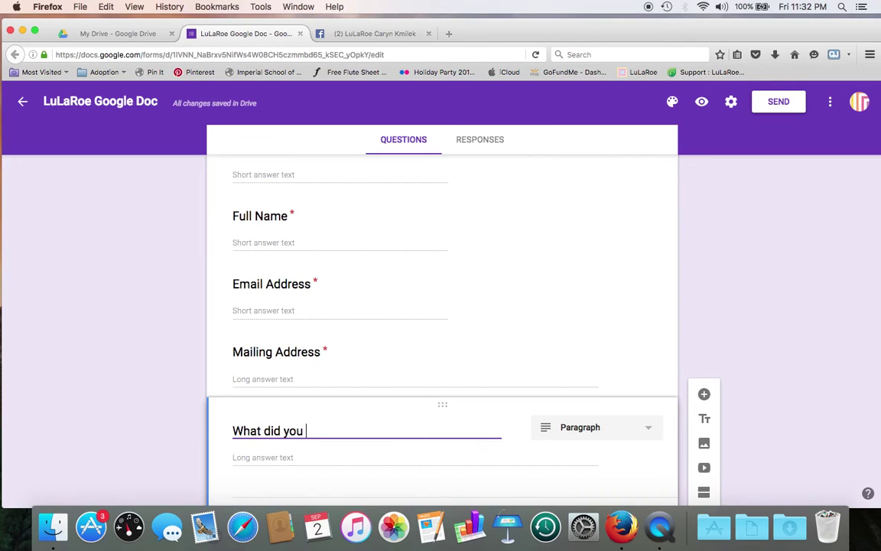
type("purchase today")
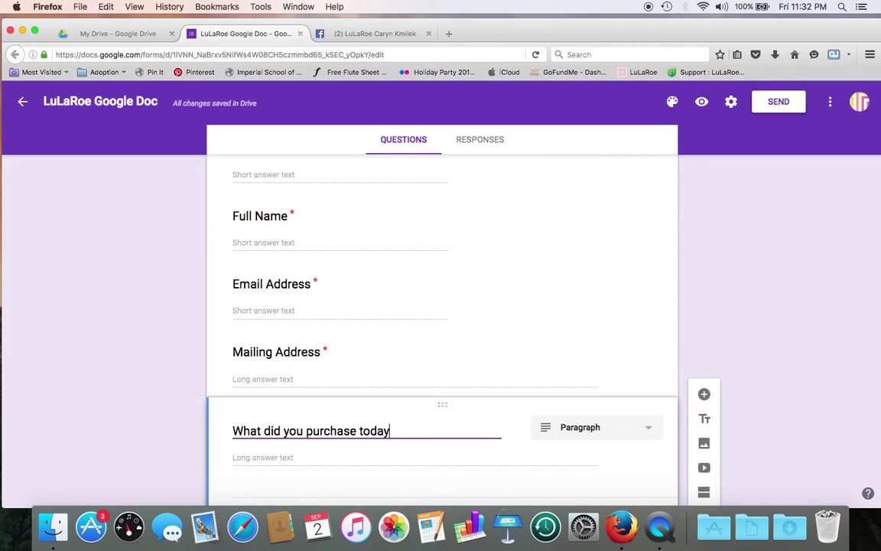
type("?")
scroll(345, 310, "down", 2)
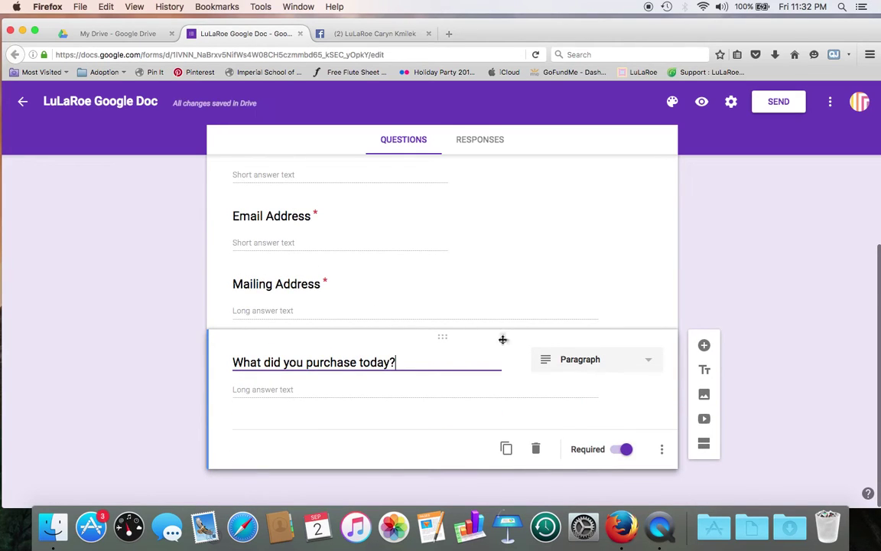
left_click(665, 446)
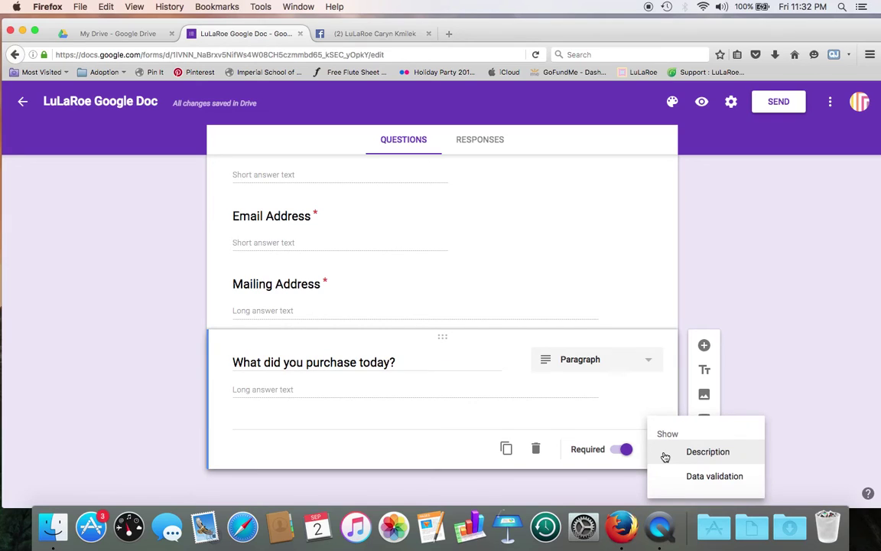
left_click(705, 454)
type("e")
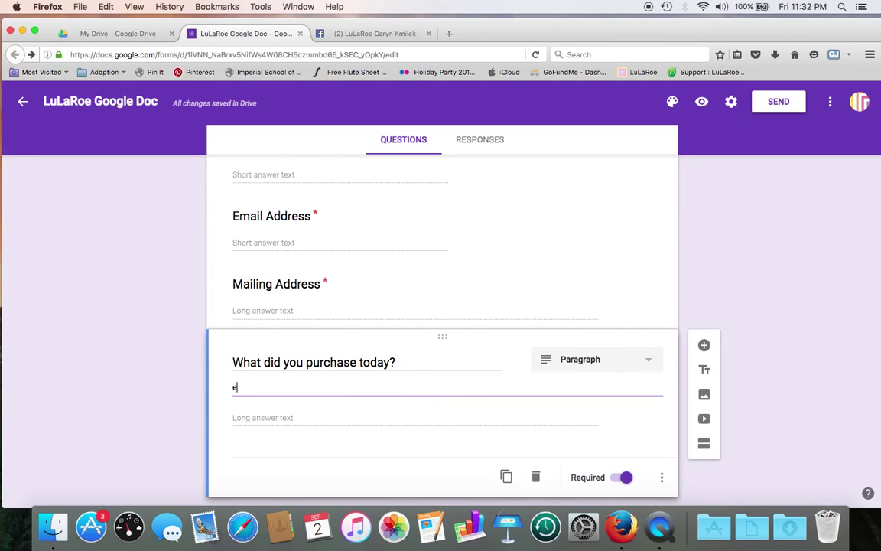
type("xample: 1")
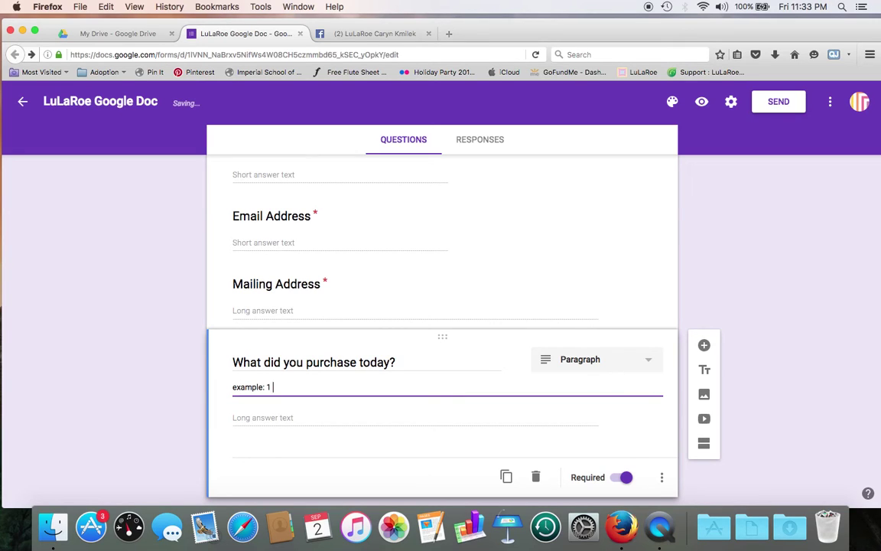
type(" xl irma, 1 xl cassie.")
key("BackSpace")
type("& 2 TC Leggings")
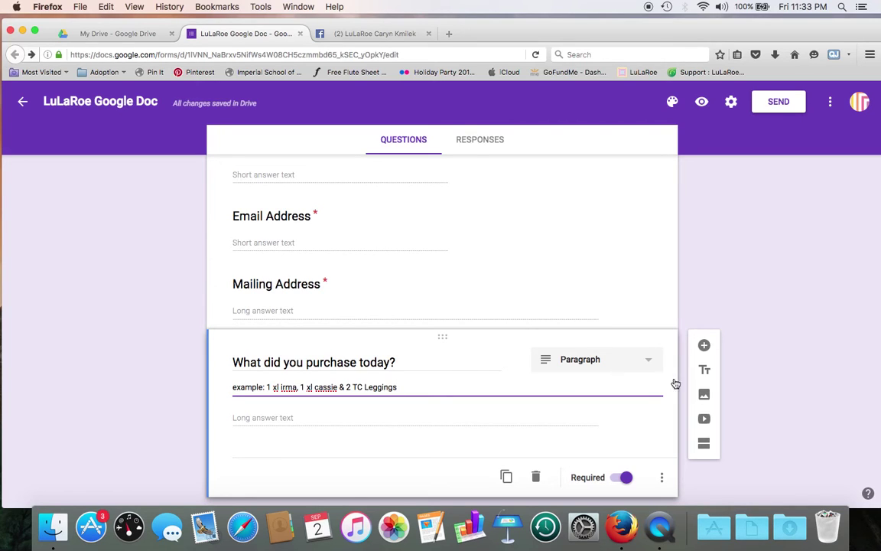
- Make the purchase question Short answer and switch off Required
left_click(652, 364)
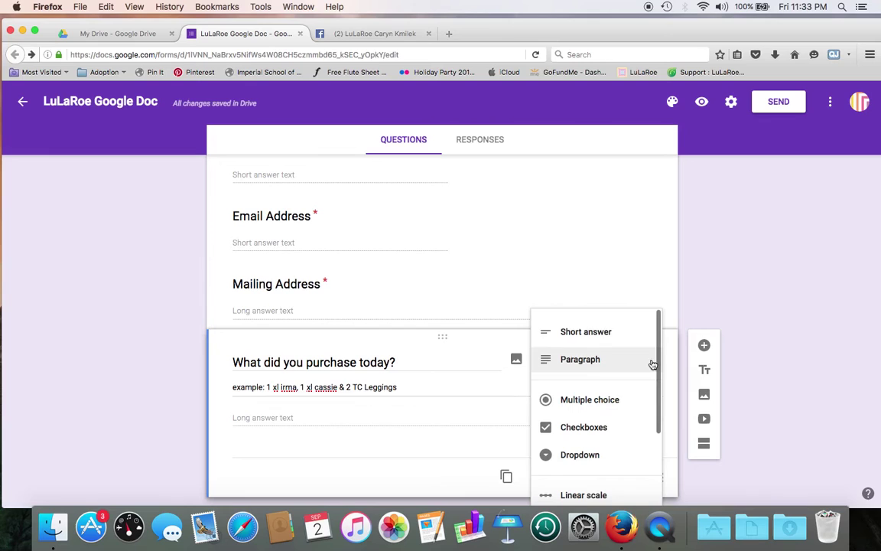
left_click(611, 337)
scroll(541, 304, "down", 1)
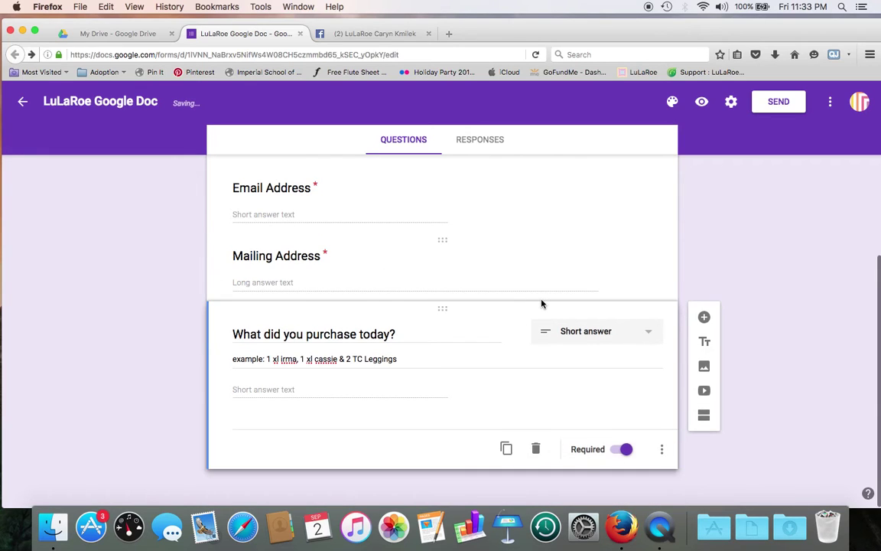
left_click(625, 451)
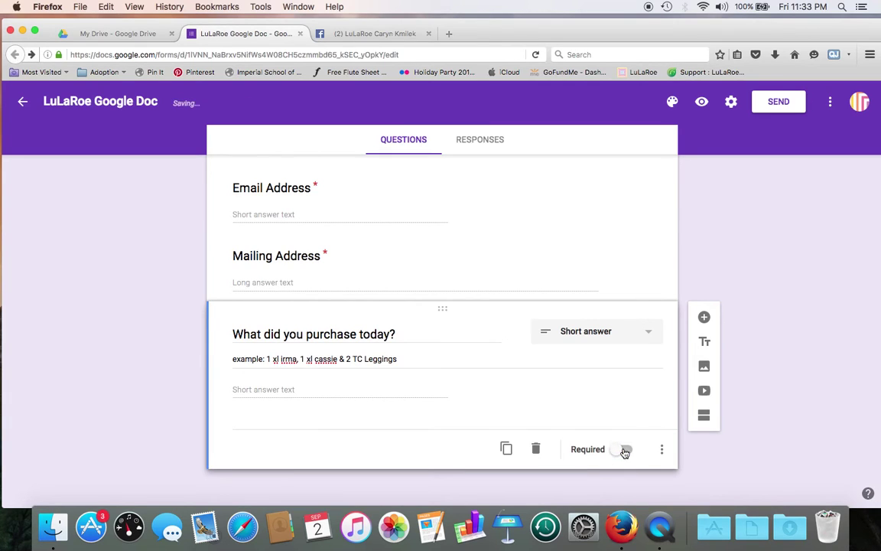
- Duplicate the purchase question as a multiple-choice 'Shipping' question without a description
left_click(506, 447)
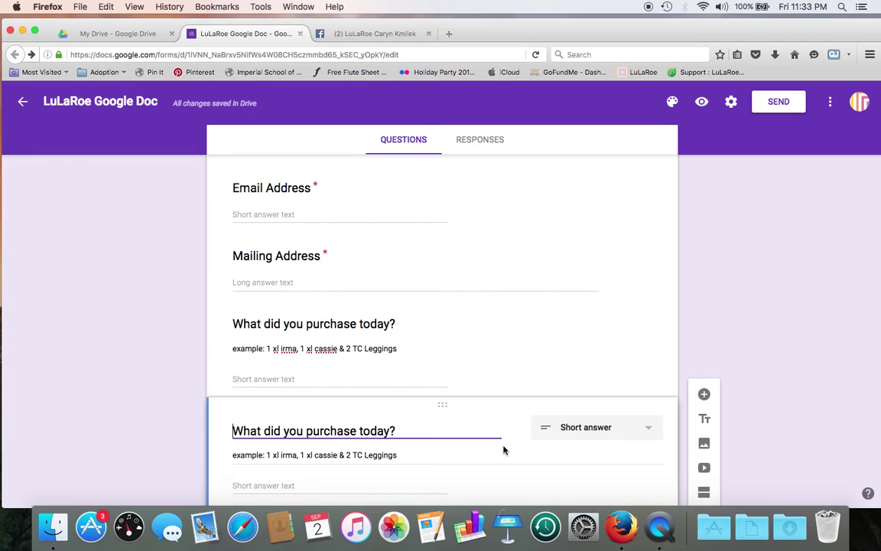
scroll(483, 396, "down", 2)
left_click_drag(417, 341, 220, 341)
type("Shipping")
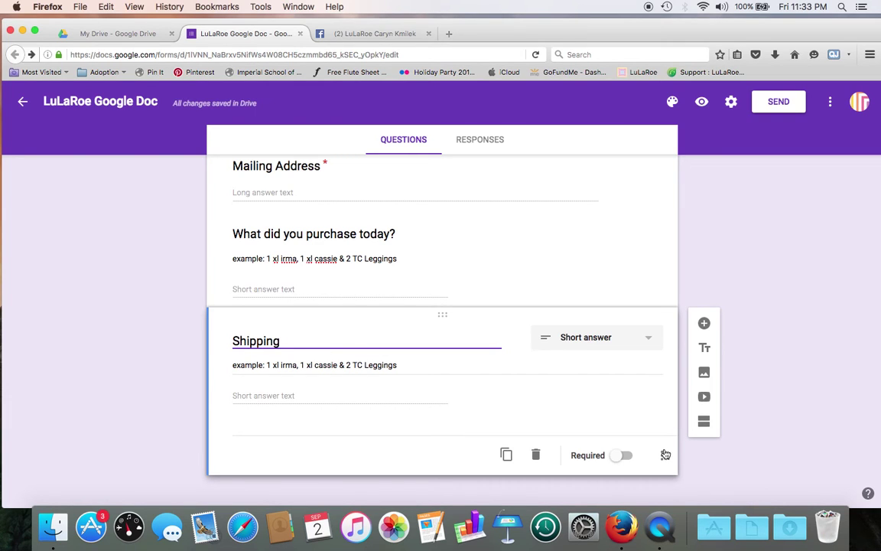
left_click(661, 455)
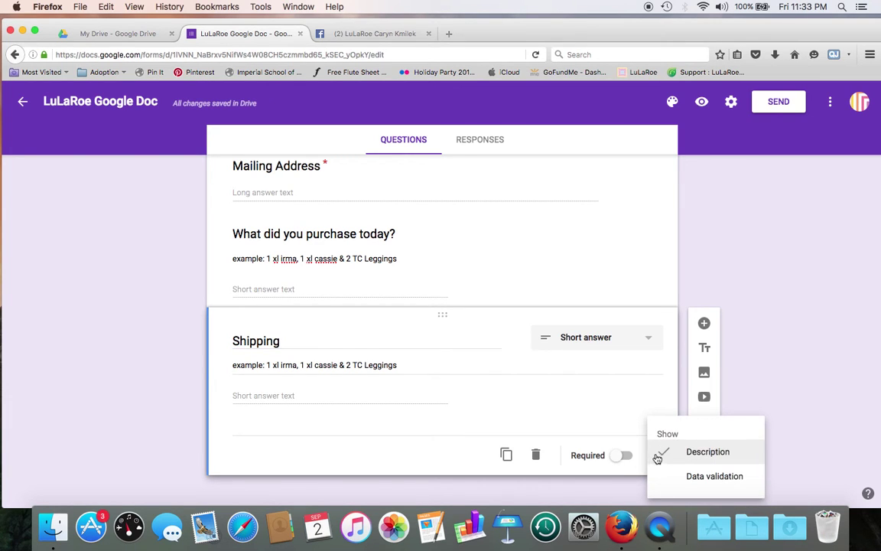
left_click(659, 456)
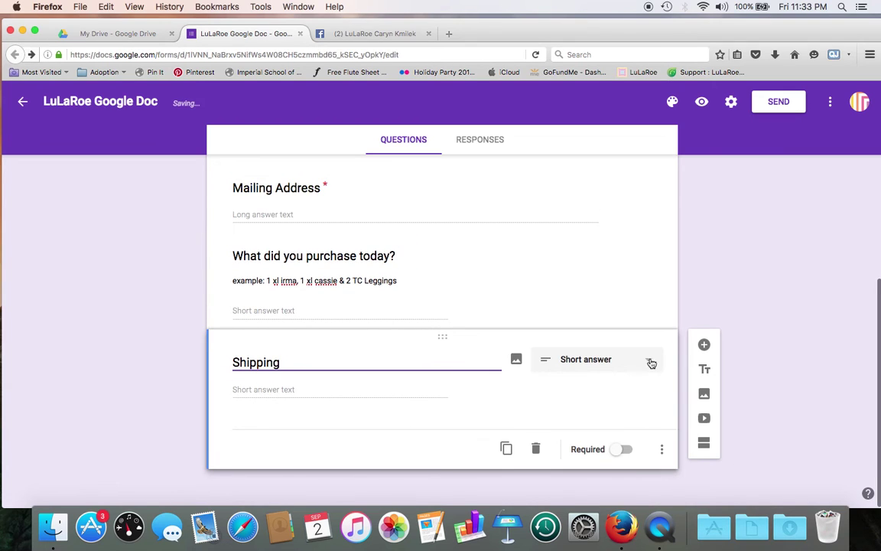
left_click(647, 361)
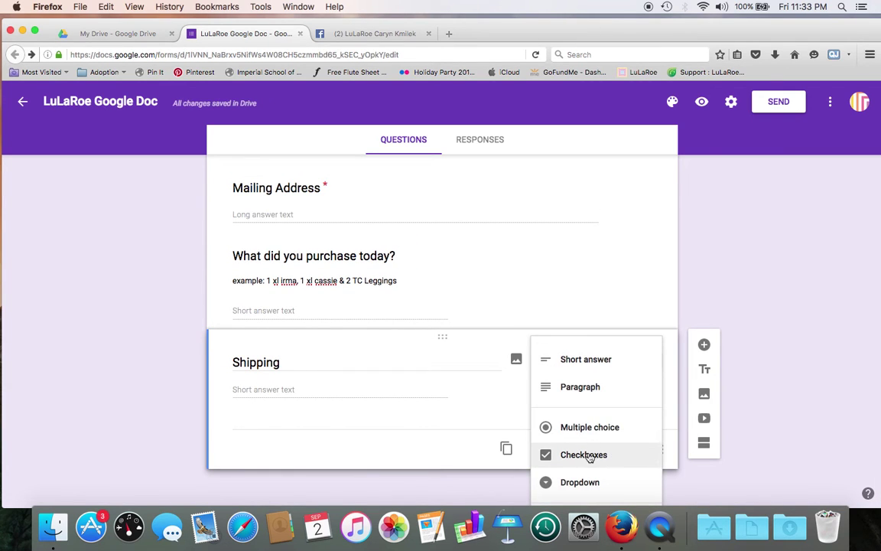
left_click(579, 434)
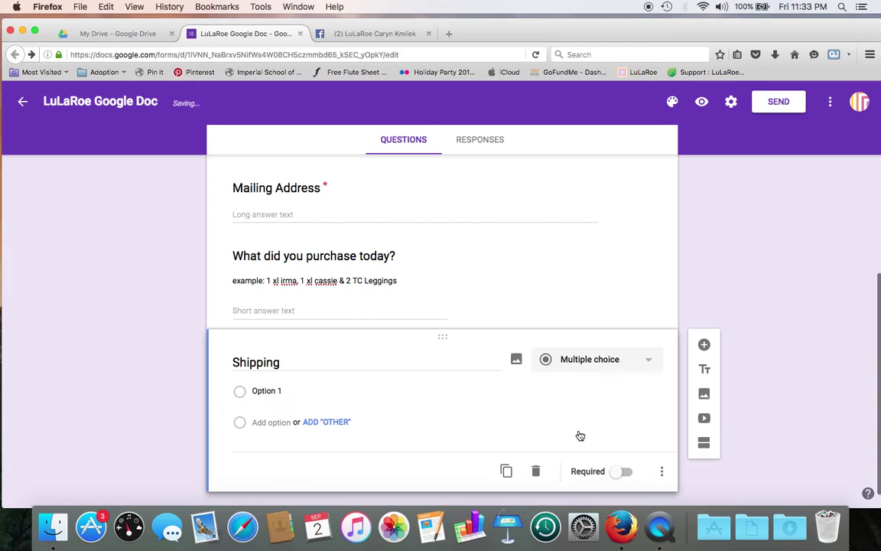
- Give Shipping the options '$3 First Class' and '$6 Priority', then duplicate it
left_click(270, 392)
left_click(270, 392)
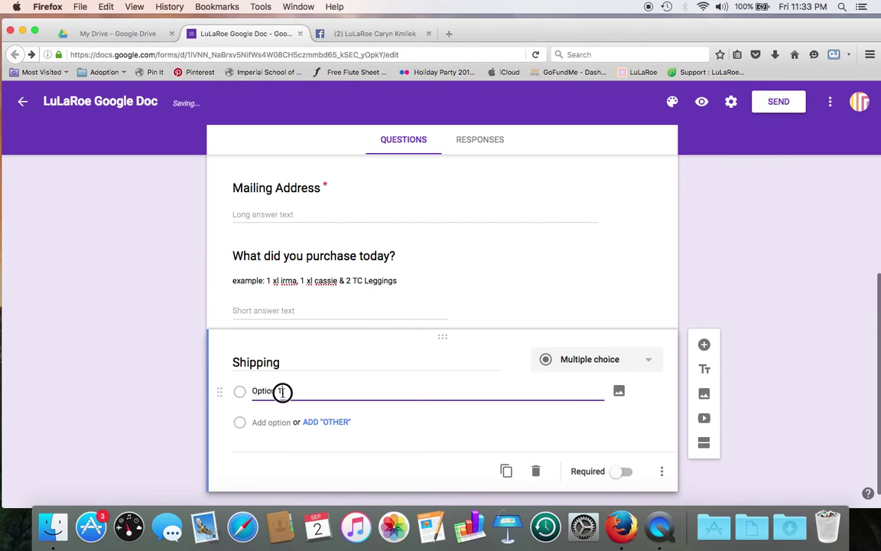
type("$")
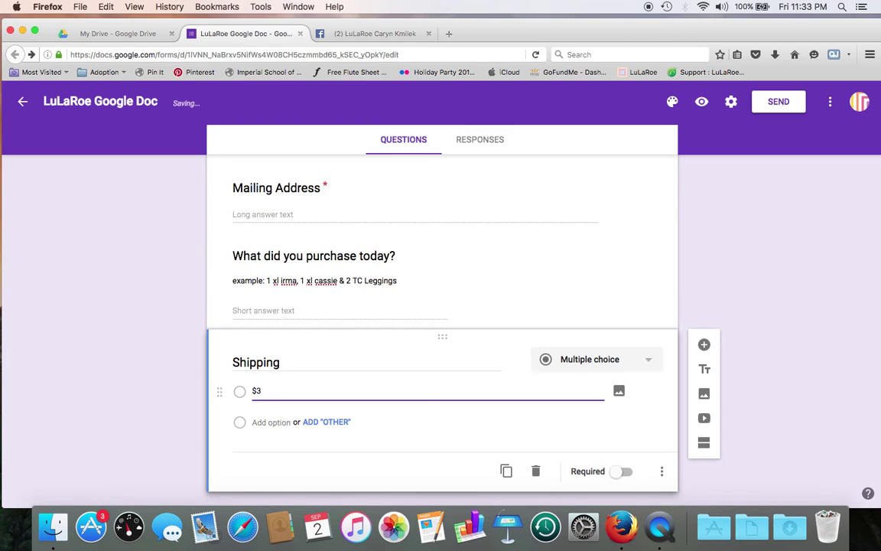
type("3 Fir")
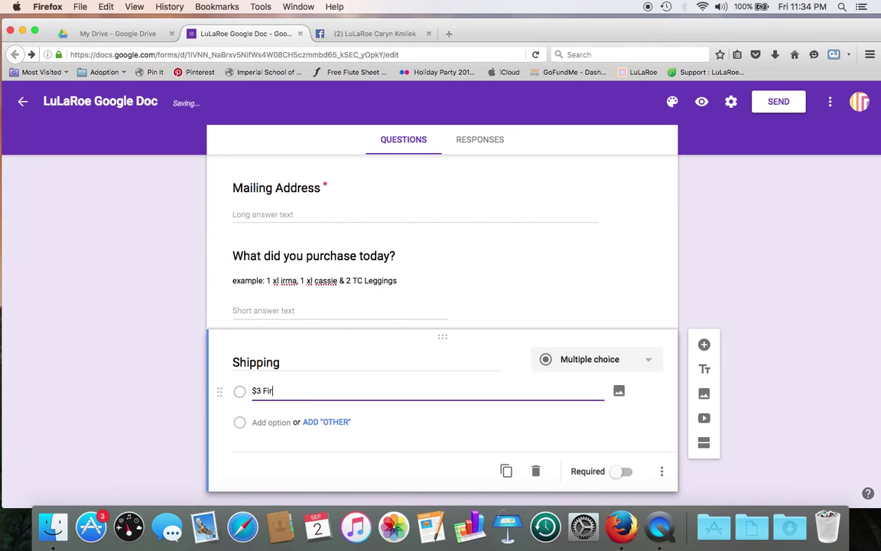
type("st Class")
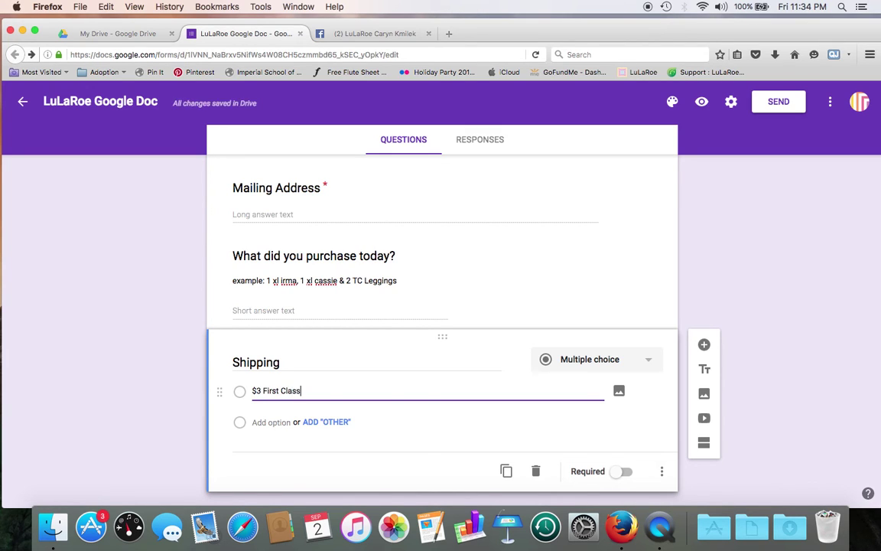
left_click(271, 421)
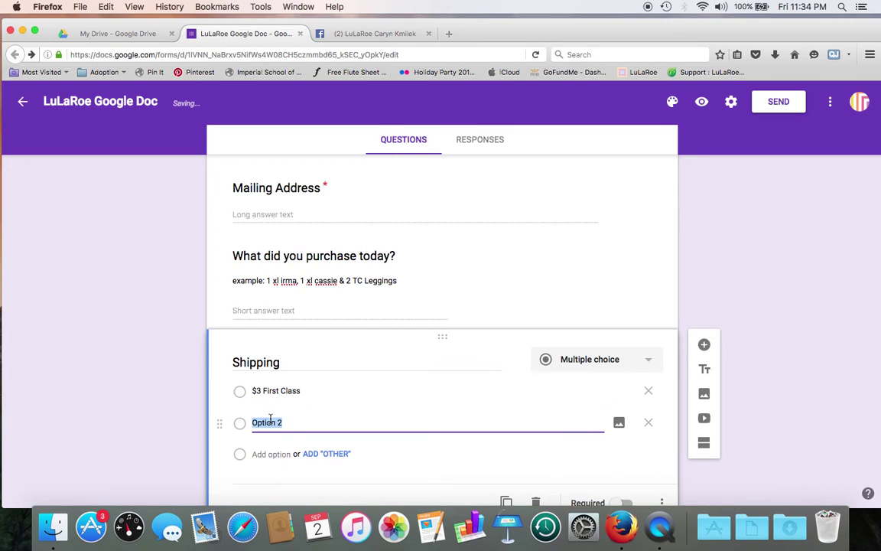
type("$6 Pri")
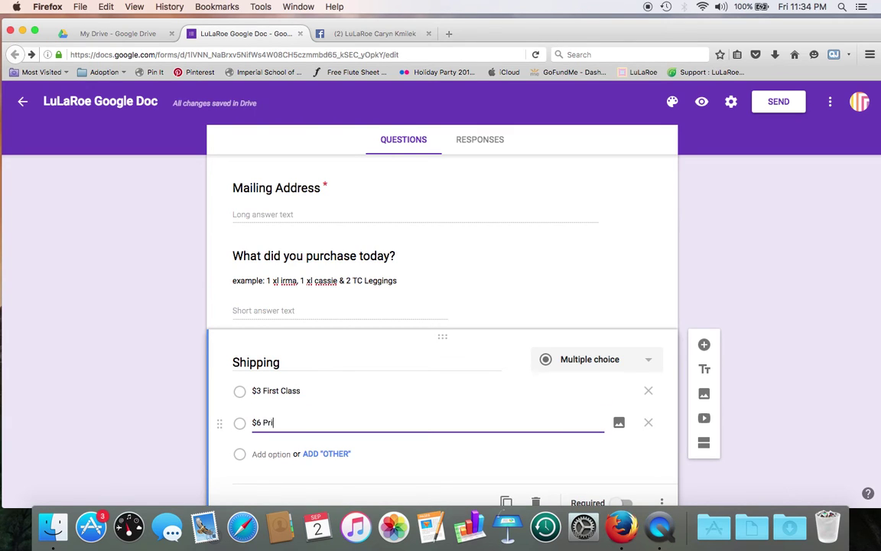
type("ority")
scroll(355, 378, "down", 2)
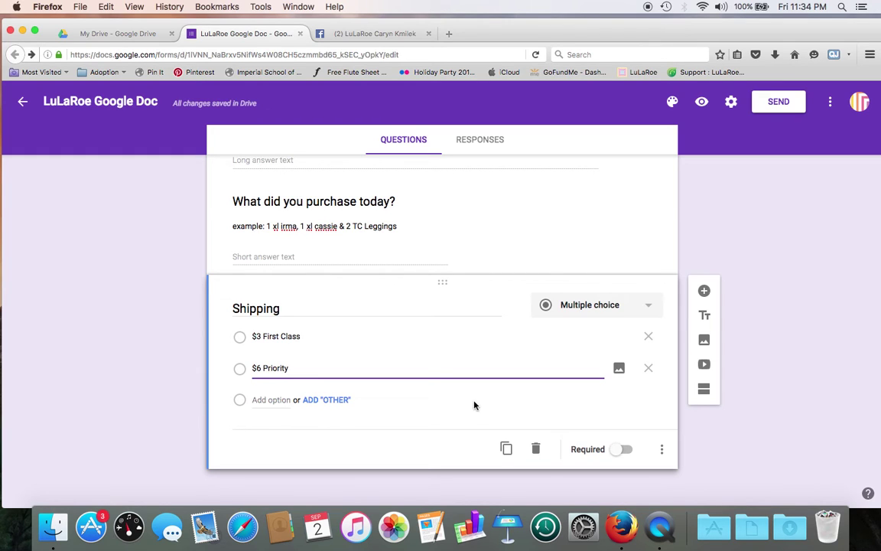
left_click(507, 449)
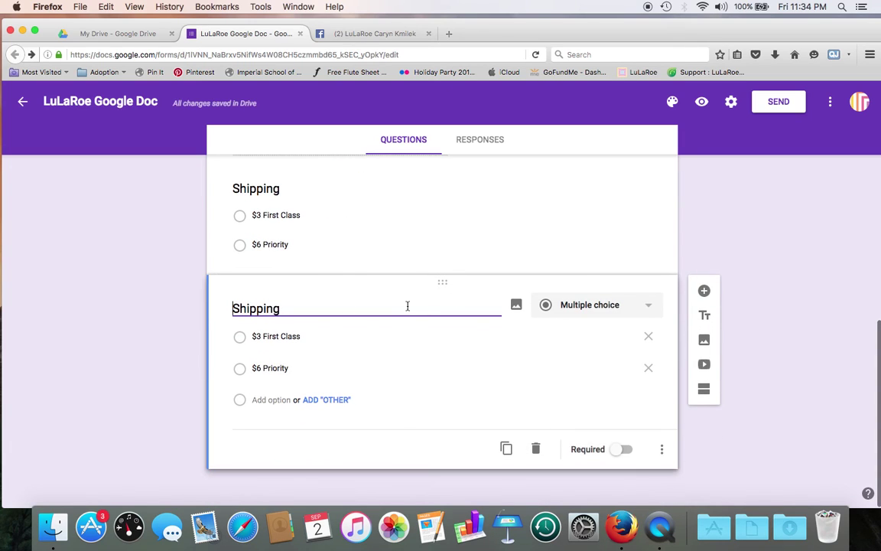
- Retitle the copied question 'Would you like information on becoming a LuLaRoe Consultant?'
left_click_drag(296, 307, 206, 305)
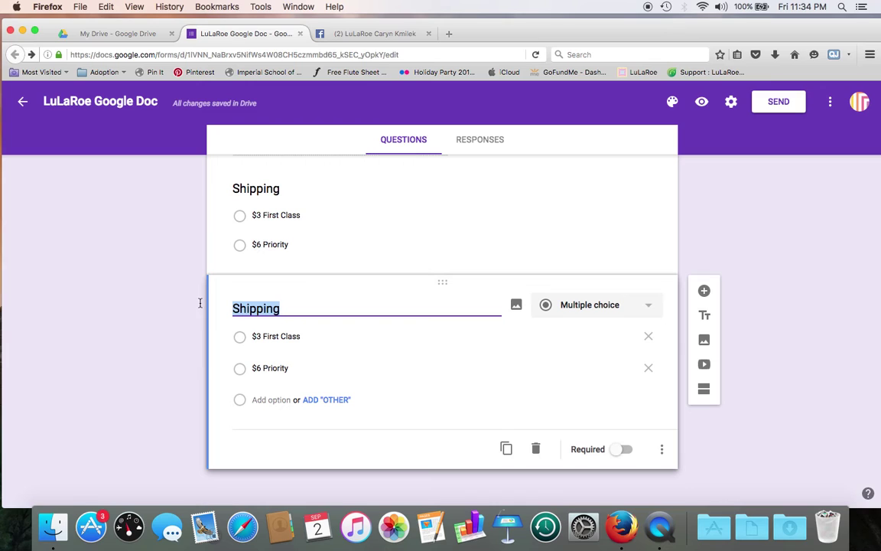
type("Would you li")
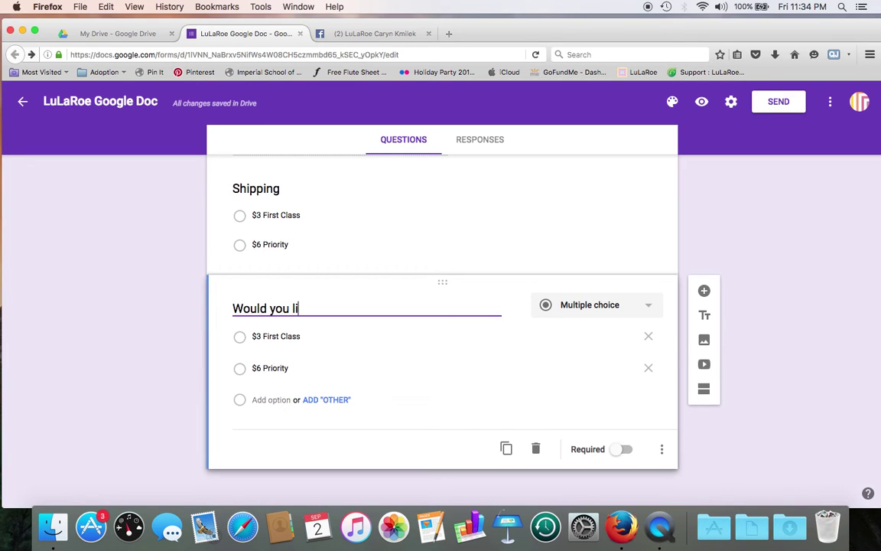
type("ke to")
key("BackSpace")
key("BackSpace")
key("BackSpace")
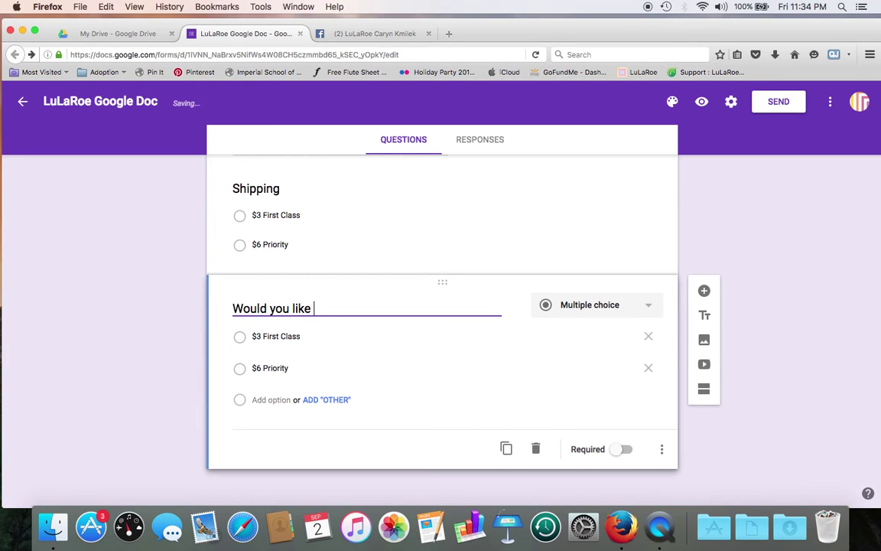
type("information on ")
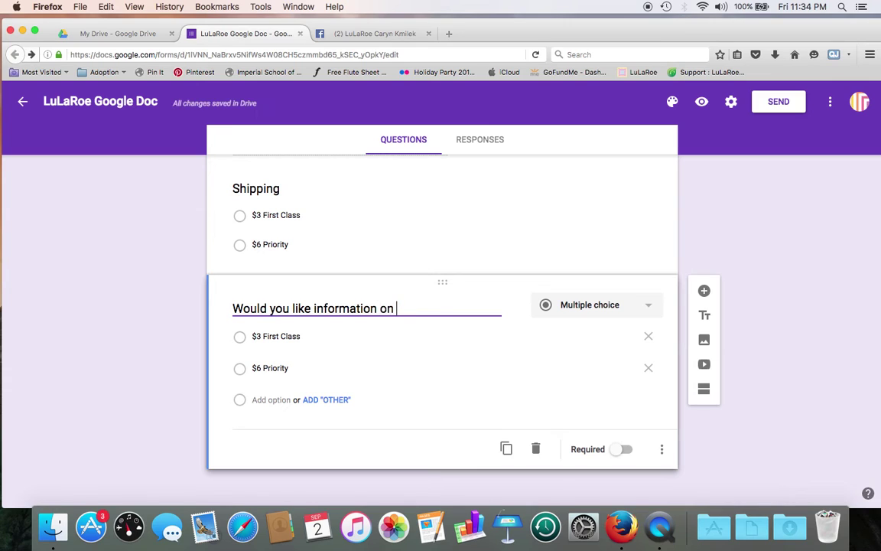
type("becoming a ")
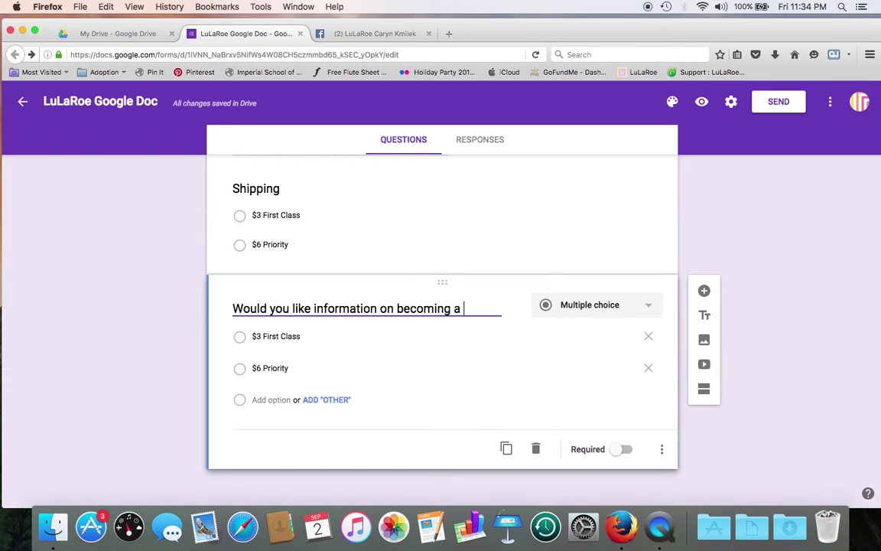
type("LuL")
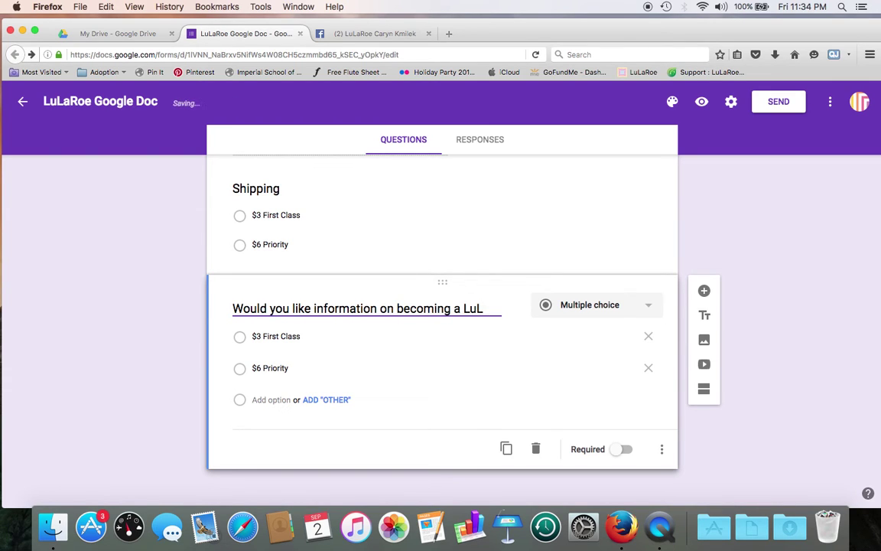
type("a")
type("Roe C")
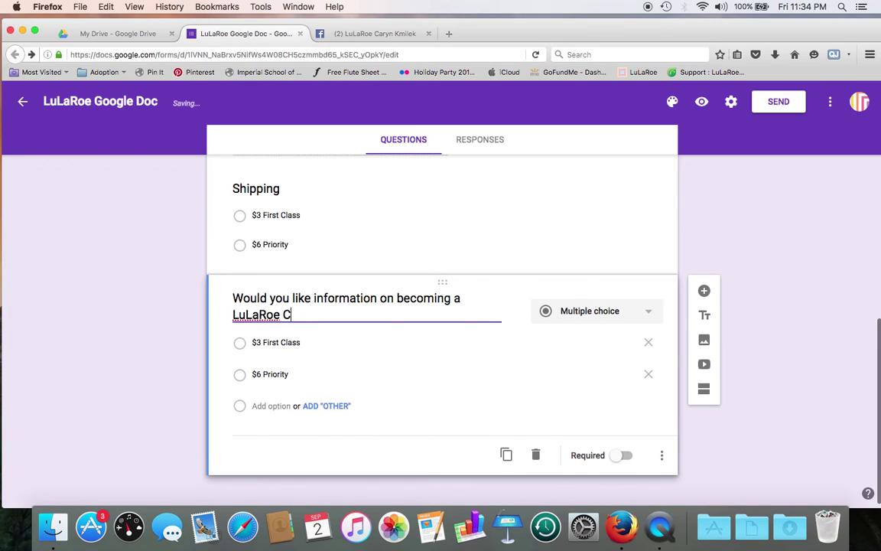
type("onsultant?")
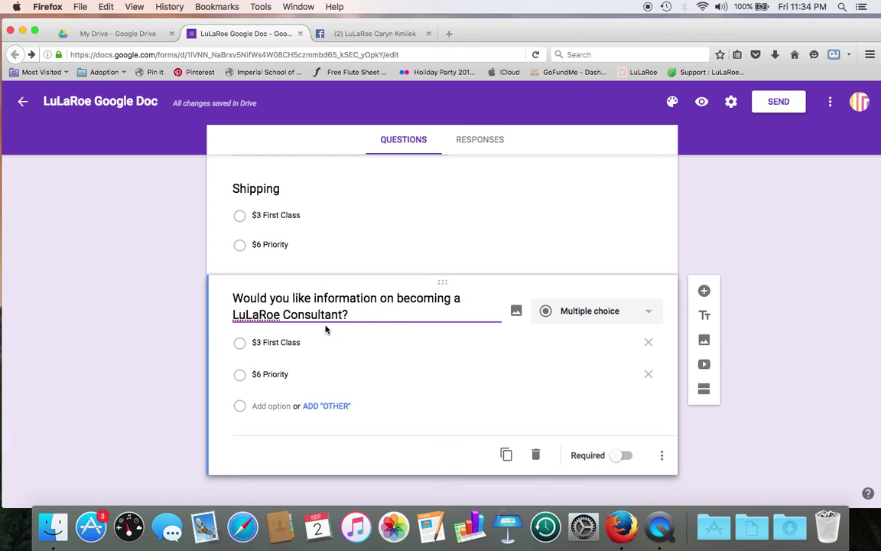
- Set answers Yes Please, I'm interested, but not right now, No Thanks. I just ant to shop!, and make it required
left_click_drag(309, 340, 237, 334)
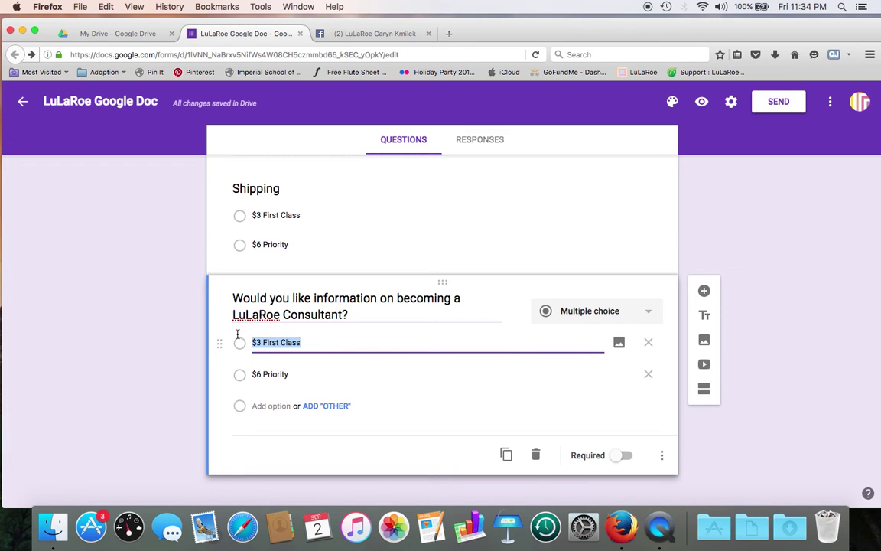
type("Yes Please!")
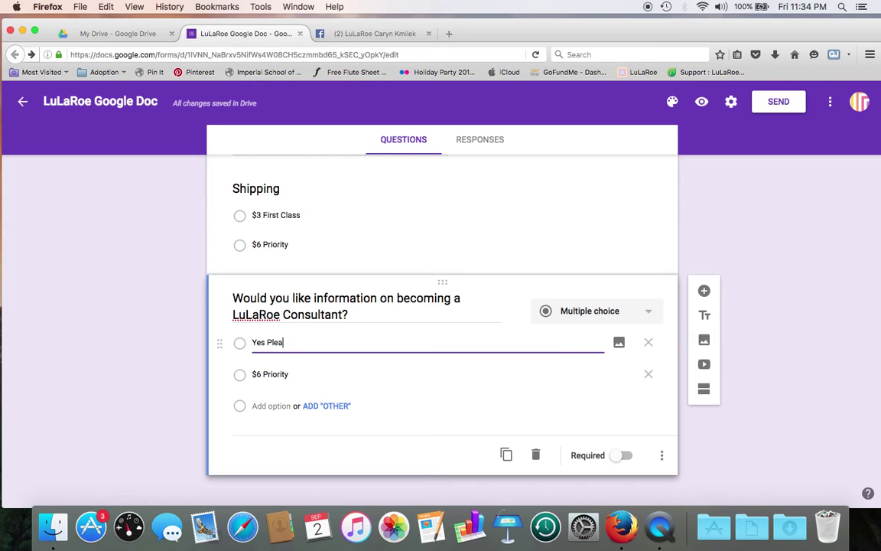
left_click(279, 374)
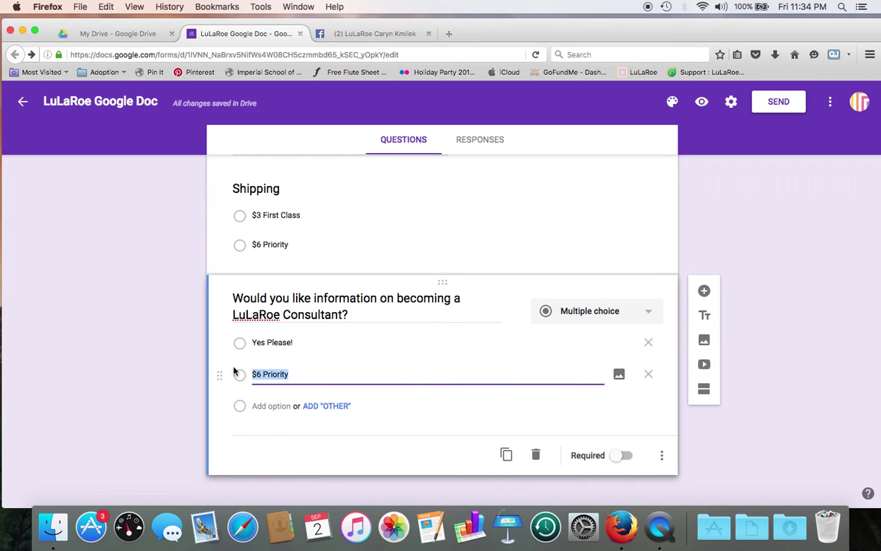
type("I'm in")
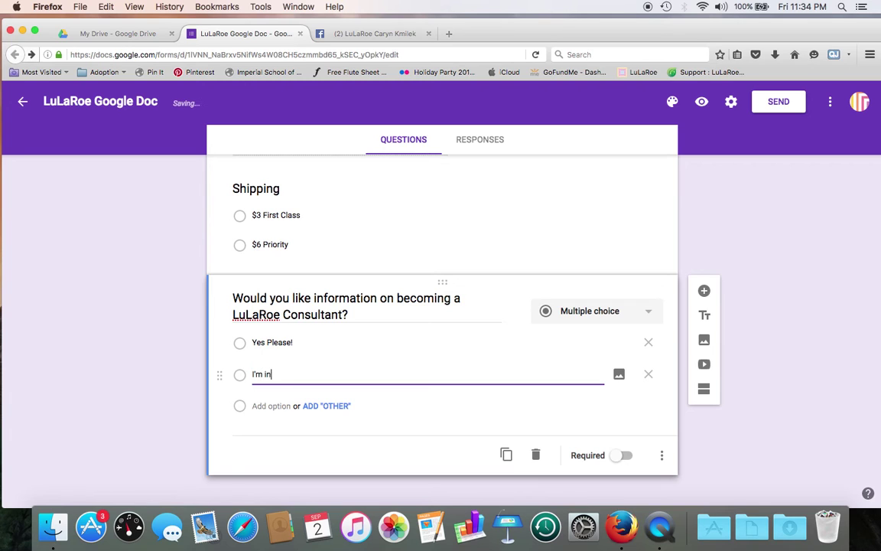
type("terested, but ")
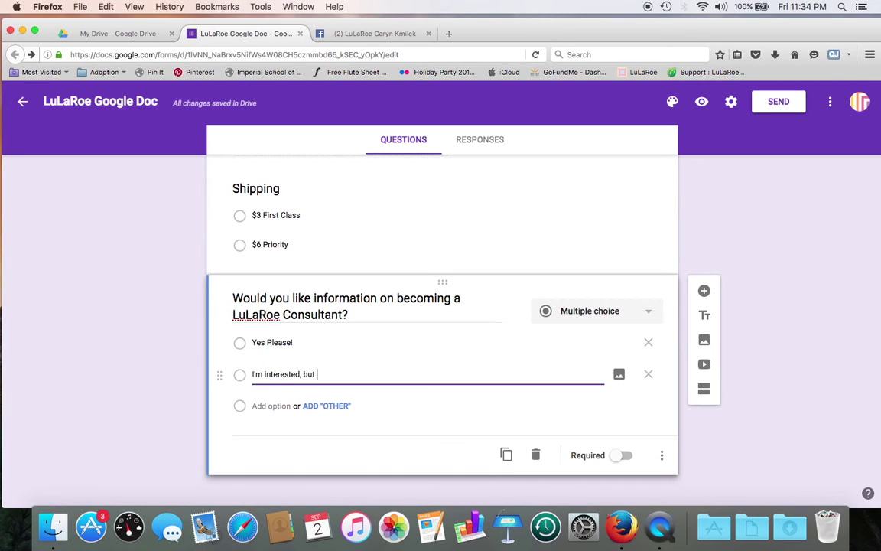
type("not right now")
left_click(265, 406)
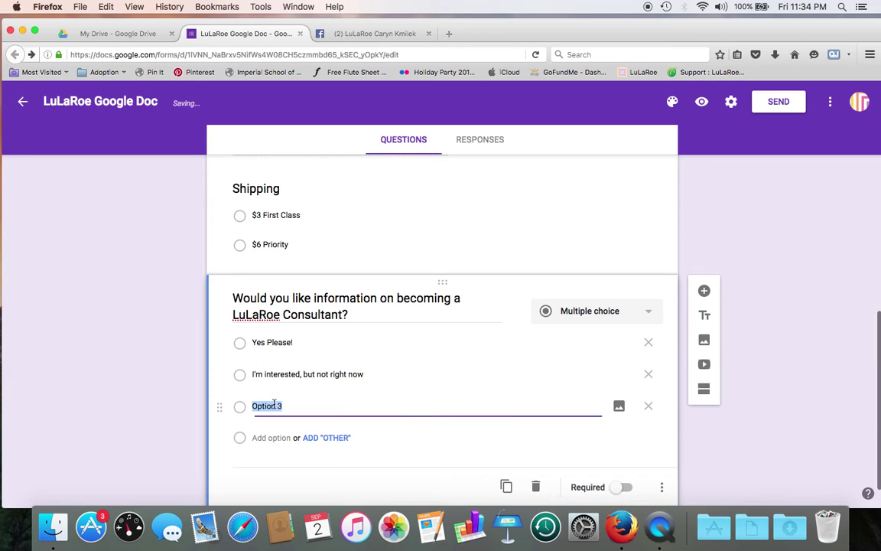
type("No Thanks")
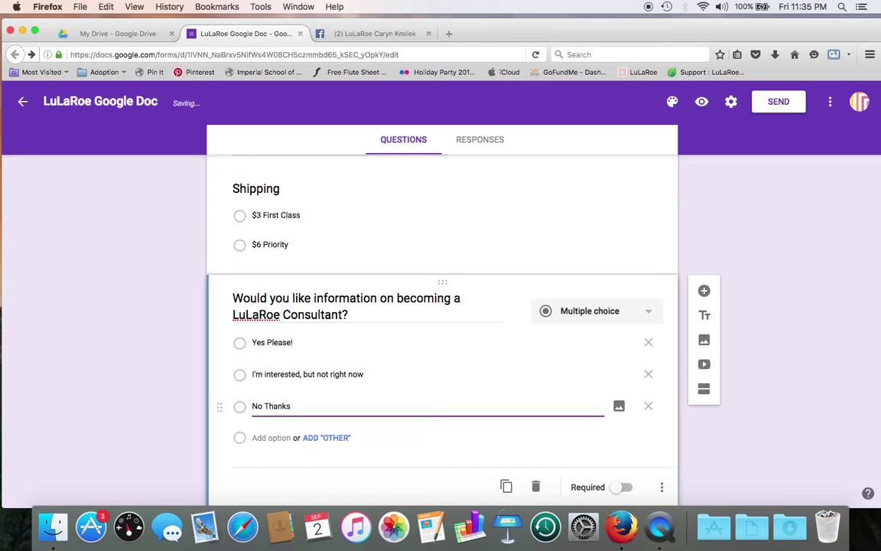
type(". I just a")
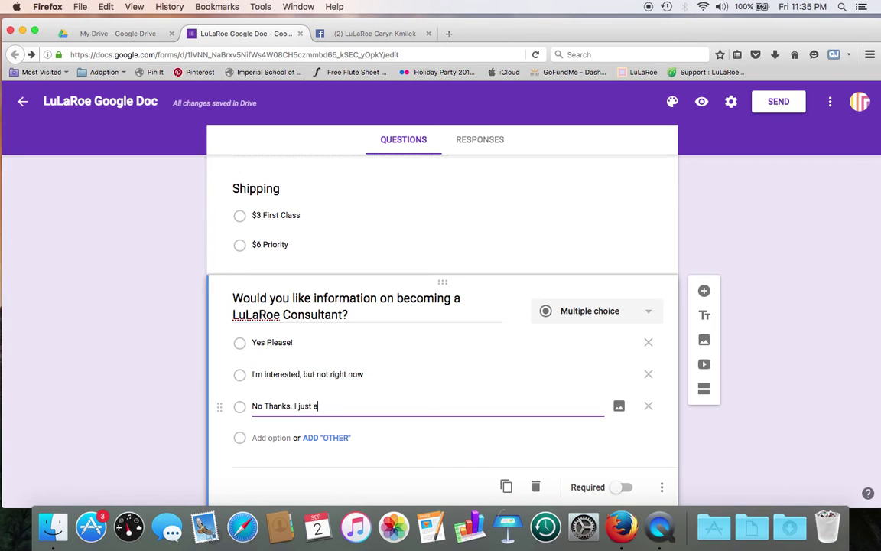
type("nt to shp")
key("BackSpace")
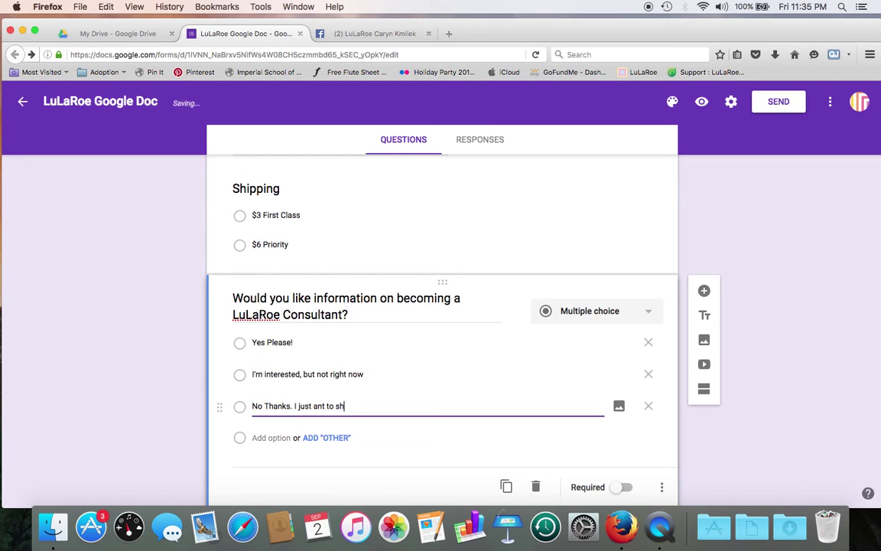
type("op!")
scroll(421, 367, "down", 1)
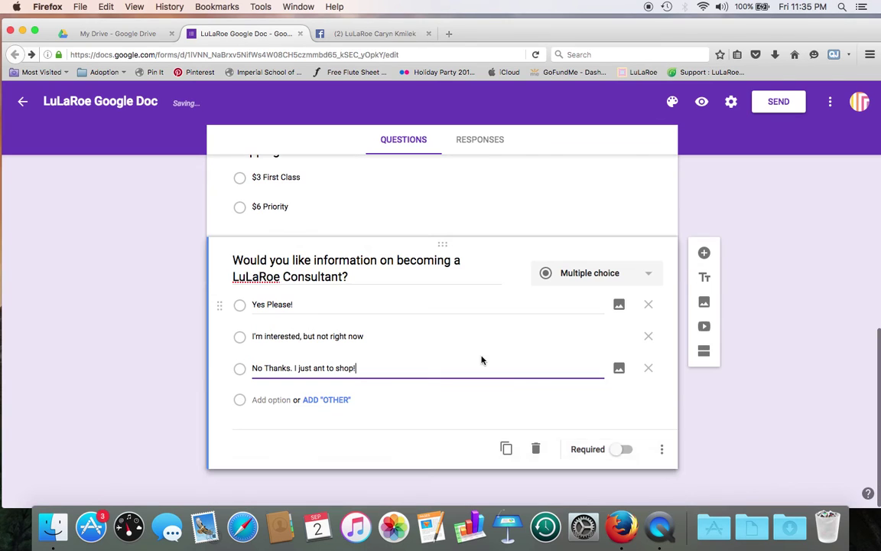
left_click(623, 451)
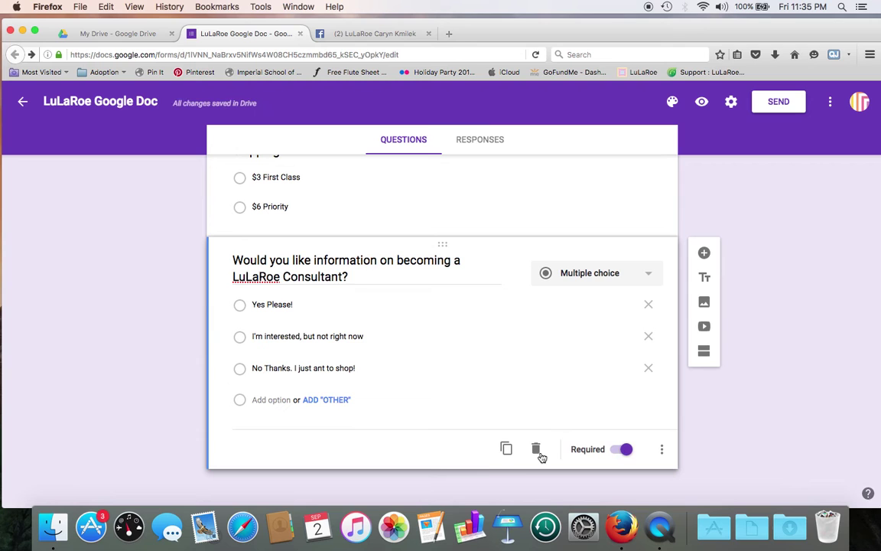
- Duplicate the consultant question as a short-answer 'Is there any additional information you would like me to know?'
left_click(506, 448)
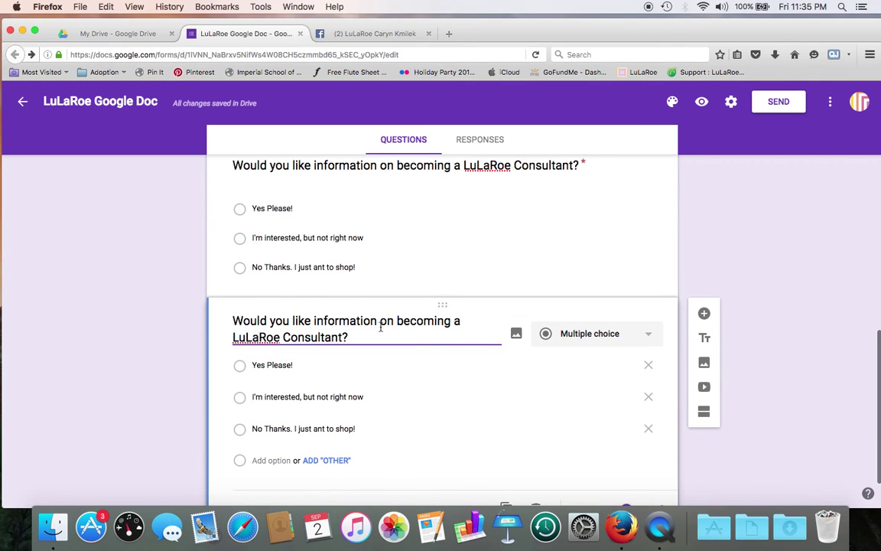
left_click(341, 337)
left_click_drag(341, 337, 164, 266)
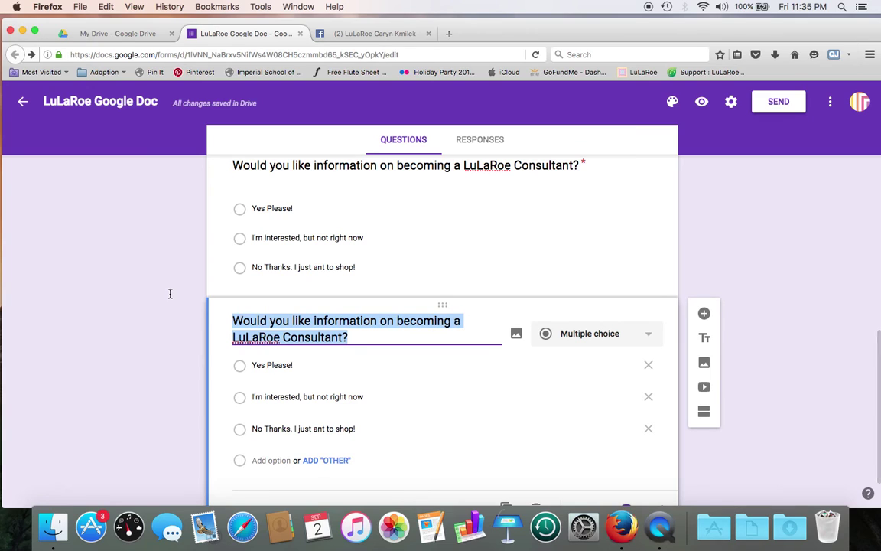
type("Is there")
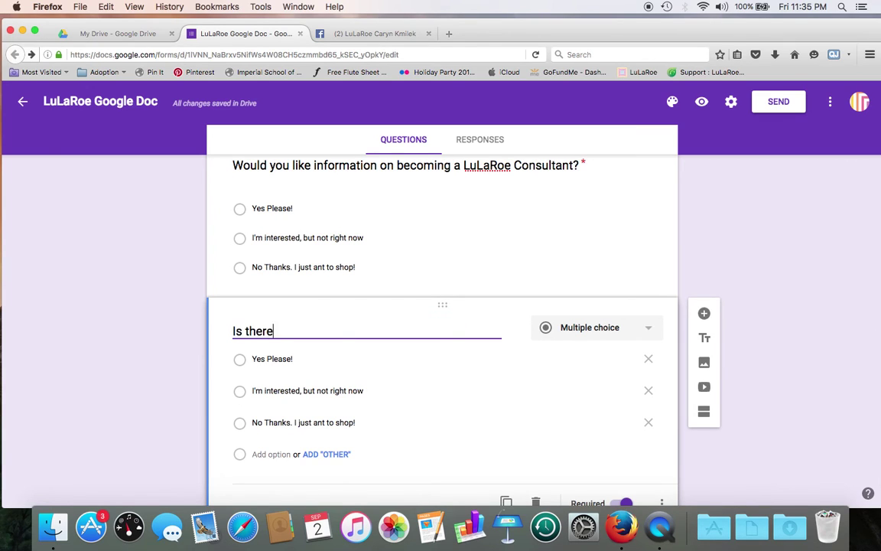
type(" any addition")
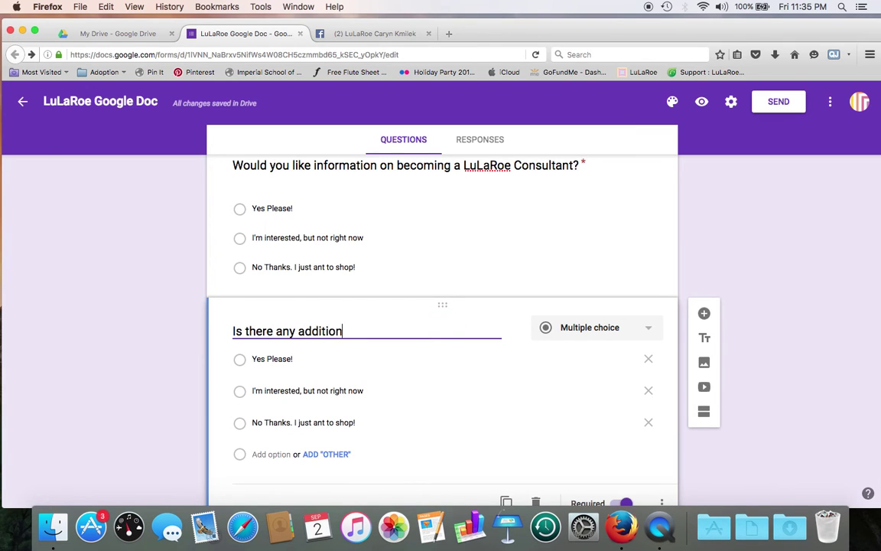
type("al information you")
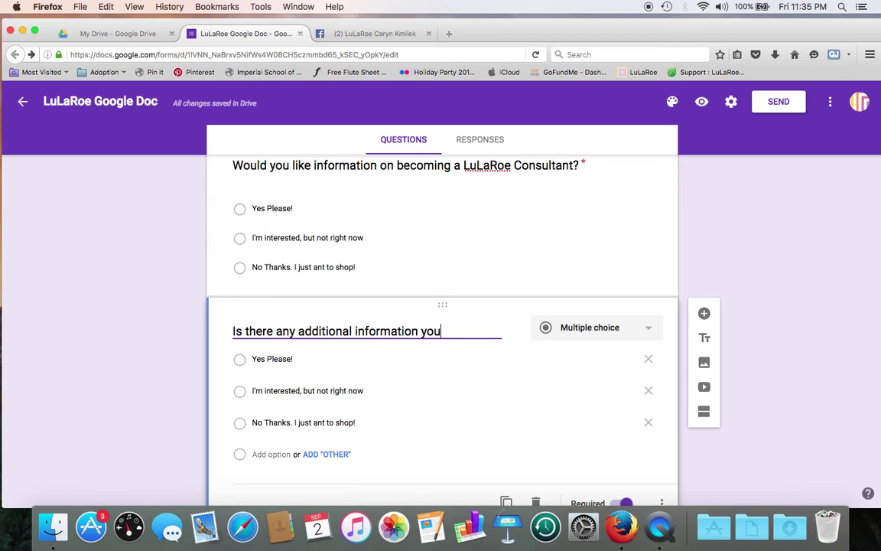
type(" would like me to know?")
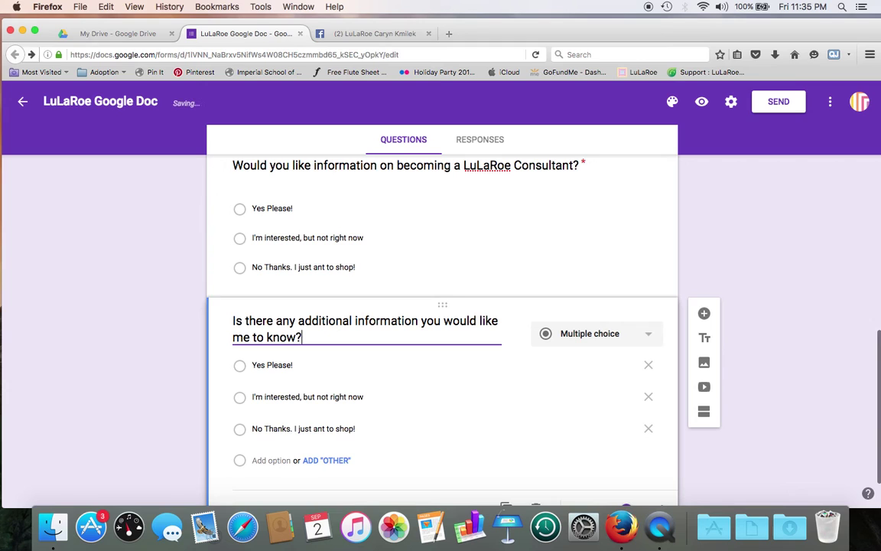
left_click(621, 335)
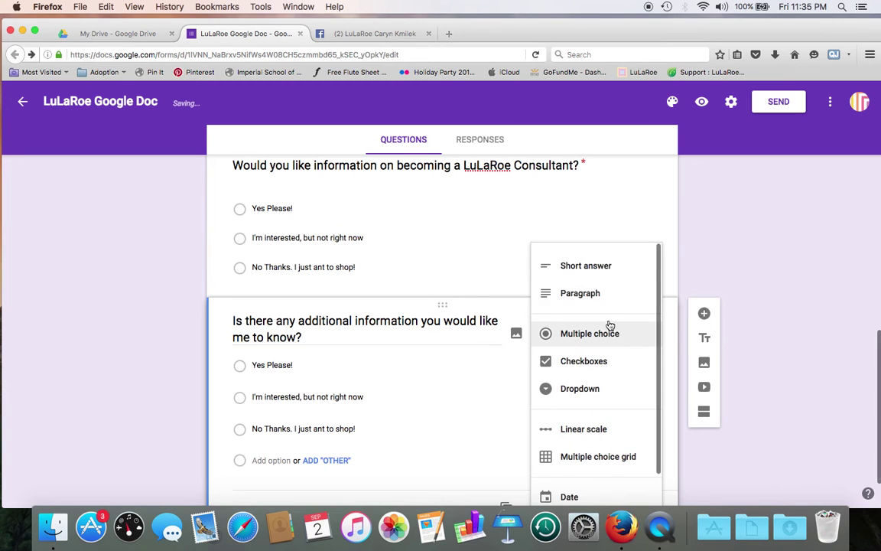
left_click(596, 265)
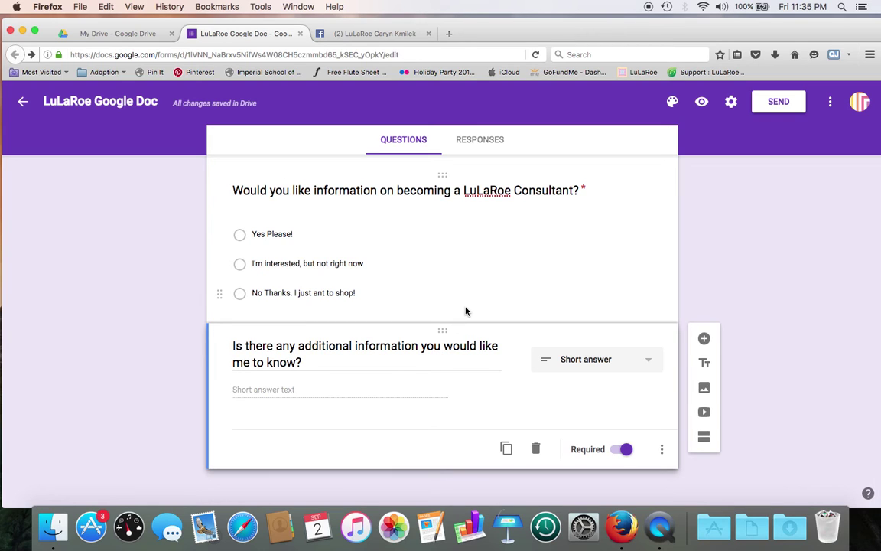
- Duplicate the question and title it with the 24-hour invoice hold, unpaid-pieces-returned statement
left_click(506, 448)
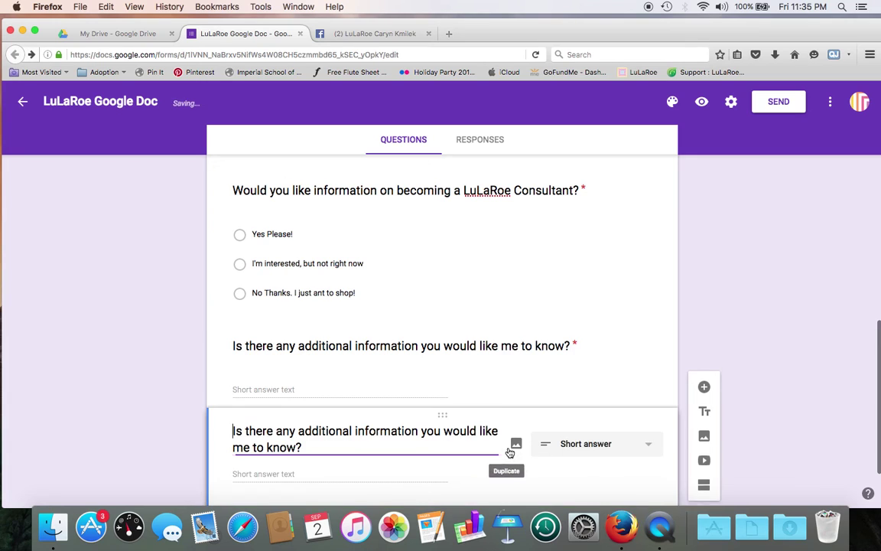
left_click_drag(308, 447, 207, 420)
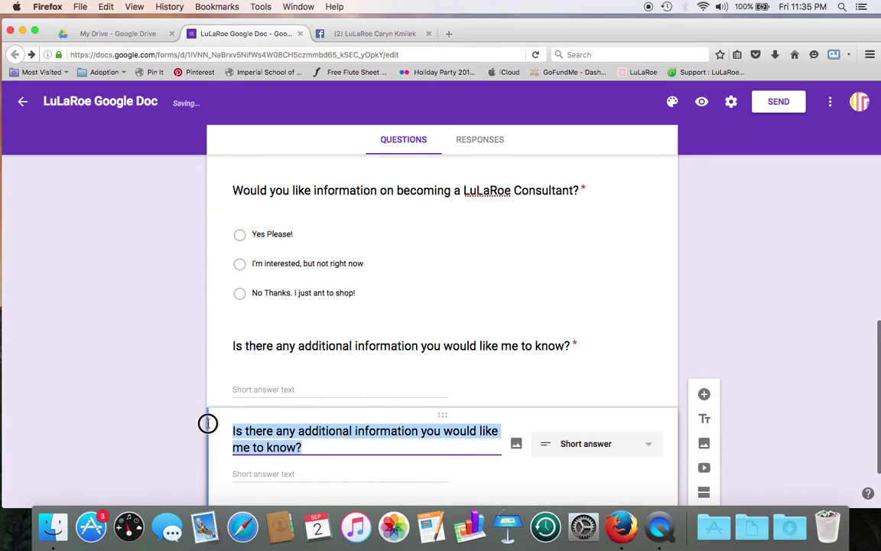
type("Once ")
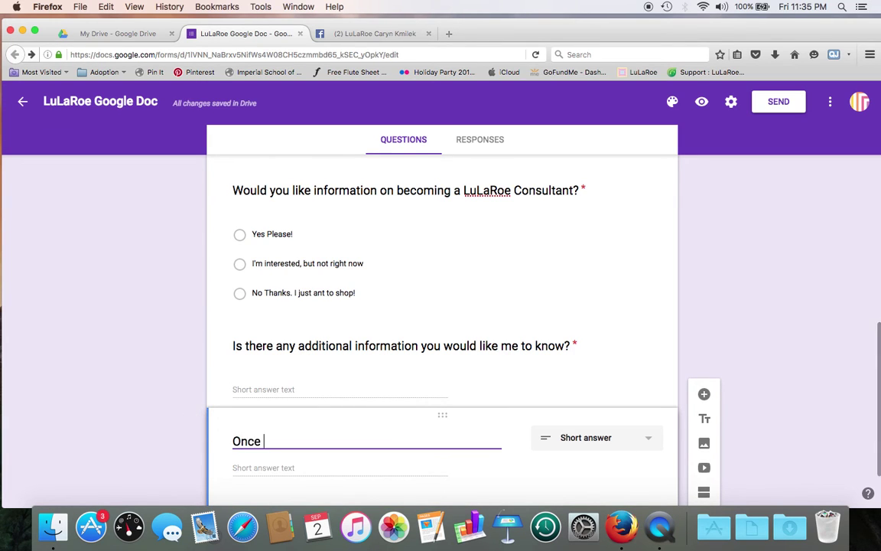
type("invoiced,")
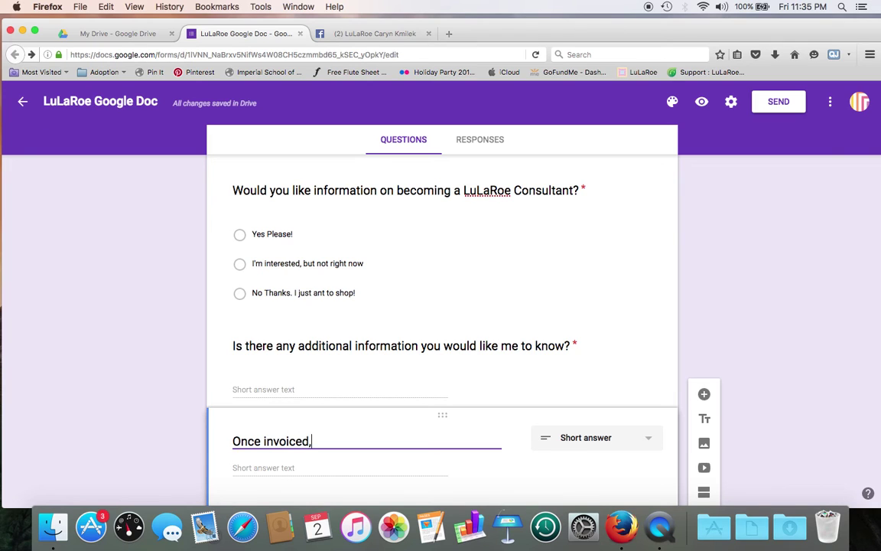
type(" my LuLaRoe ")
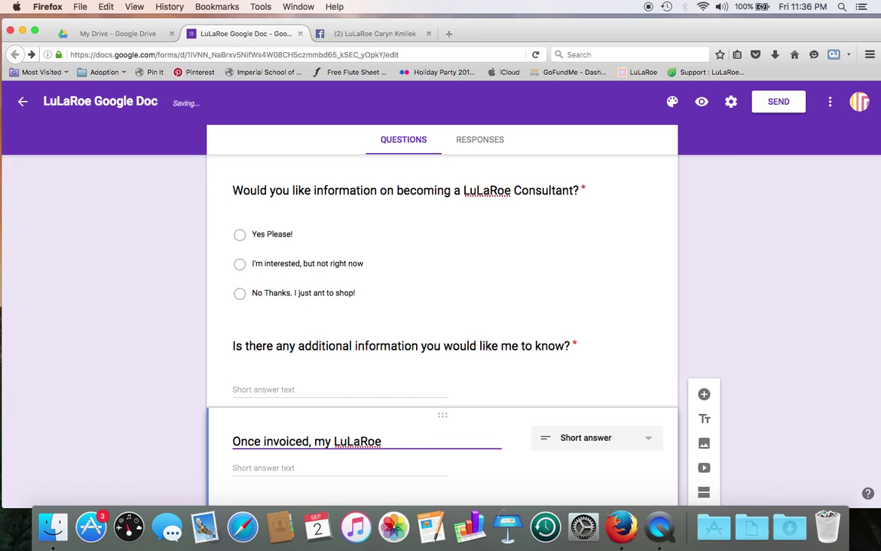
type("item(s) wil")
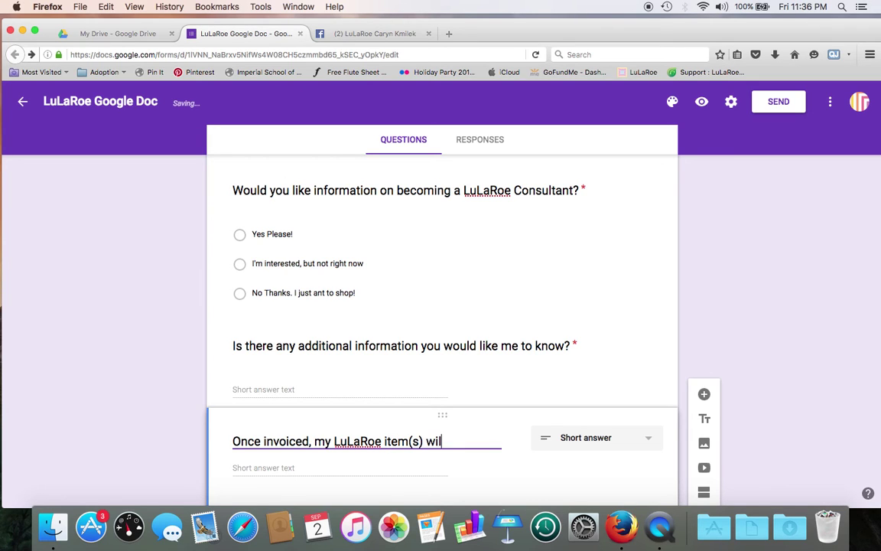
type("l be held for 24 h")
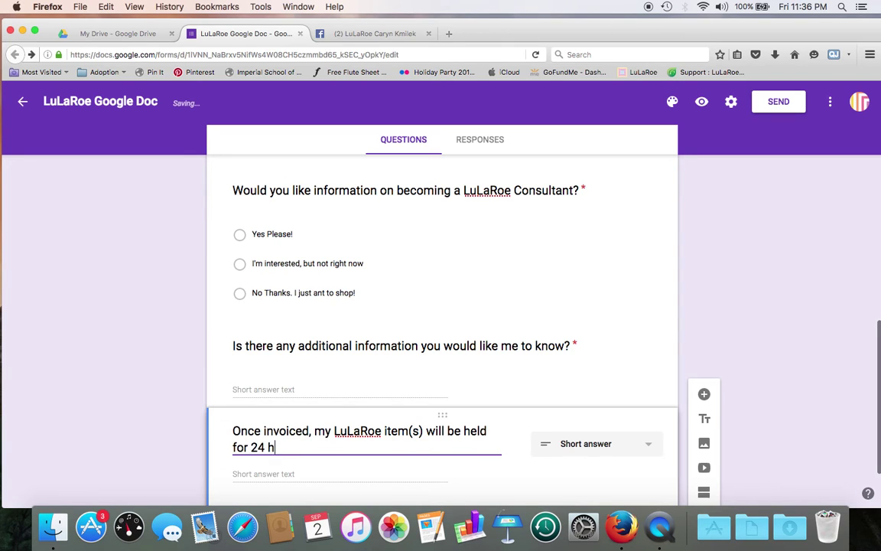
type("ours. If unpai")
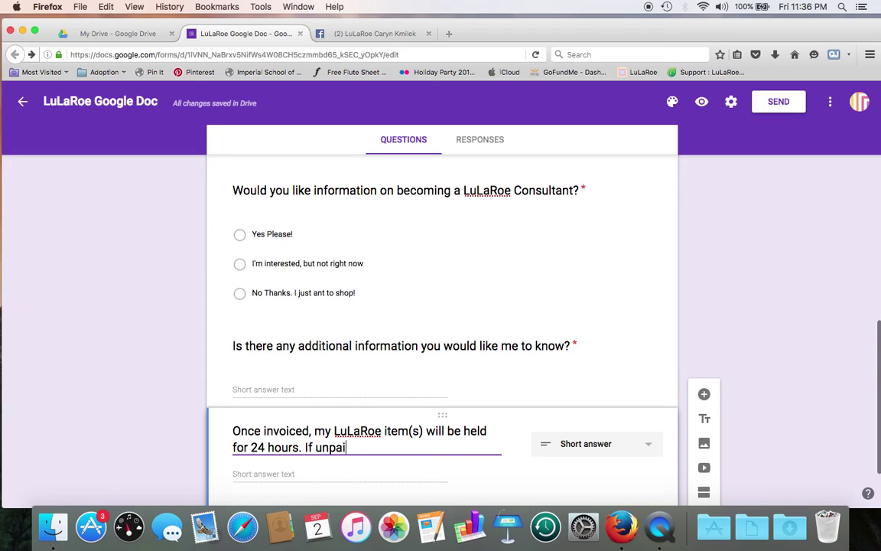
type("d my ")
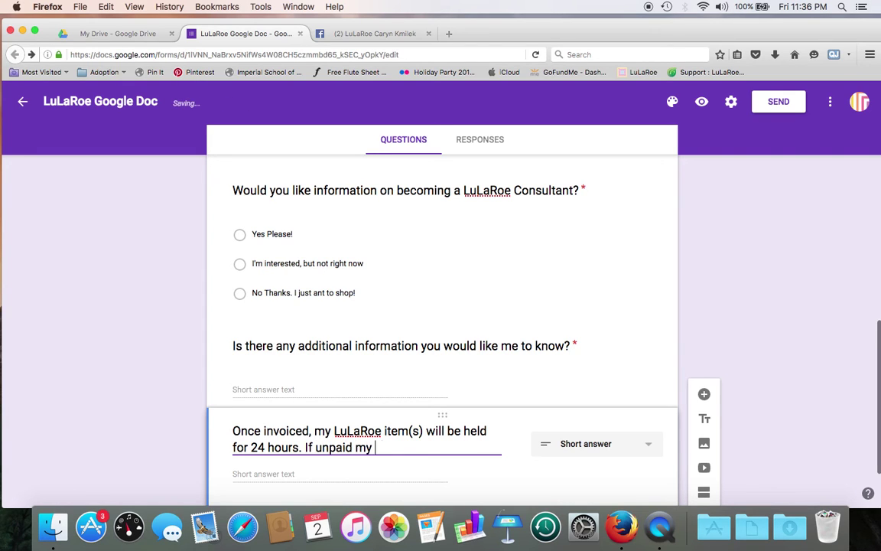
type("beautifulu")
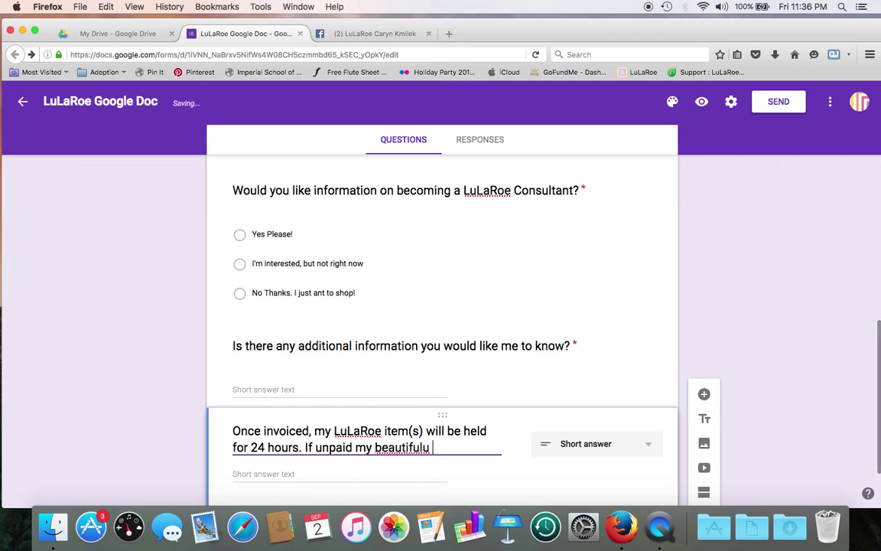
key("BackSpace")
key("BackSpace")
type("piev")
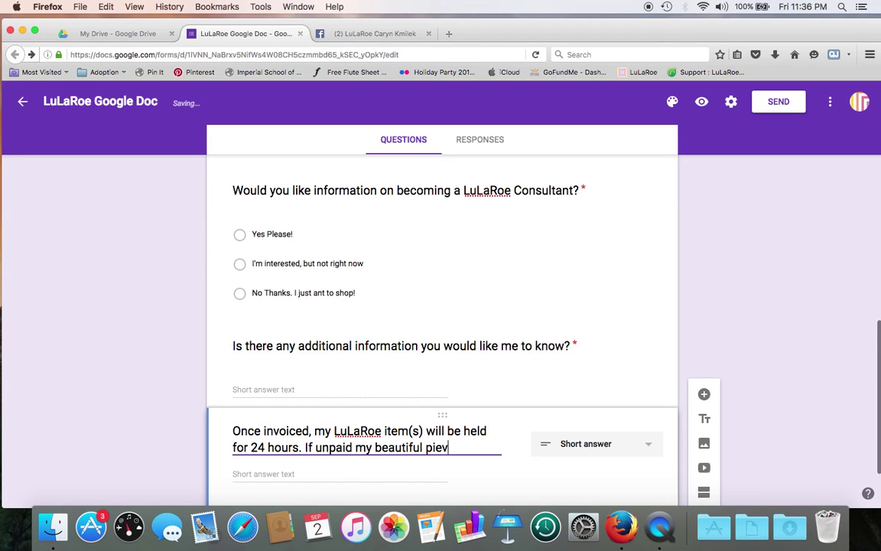
key("BackSpace")
type("ced")
key("BackSpace")
type("s will be ")
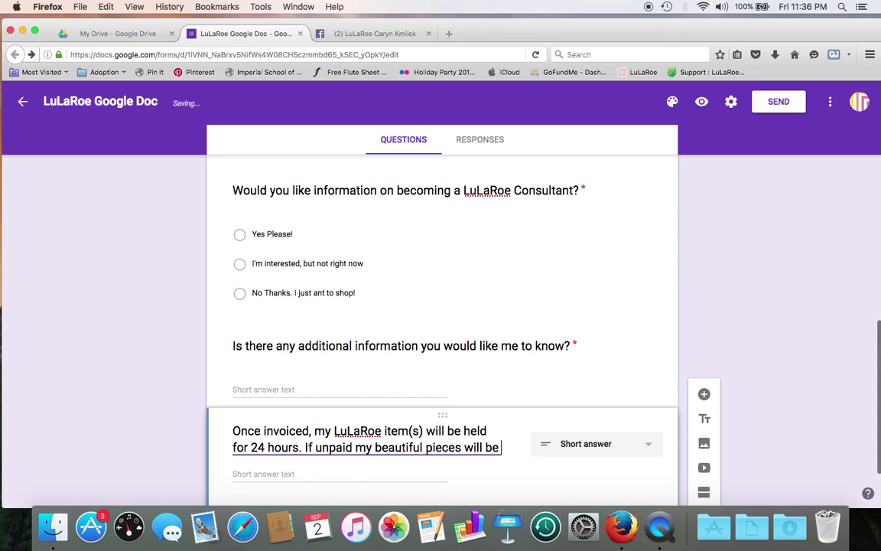
type("returne")
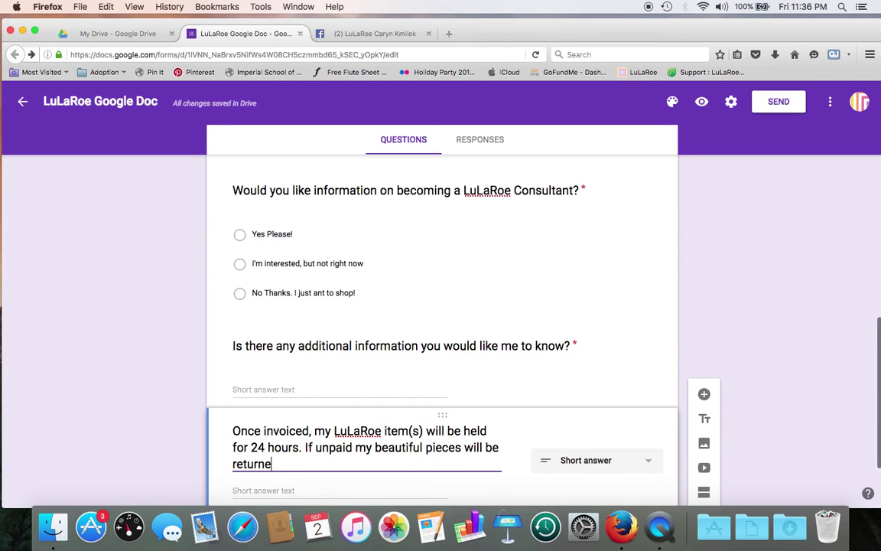
type("d to the i")
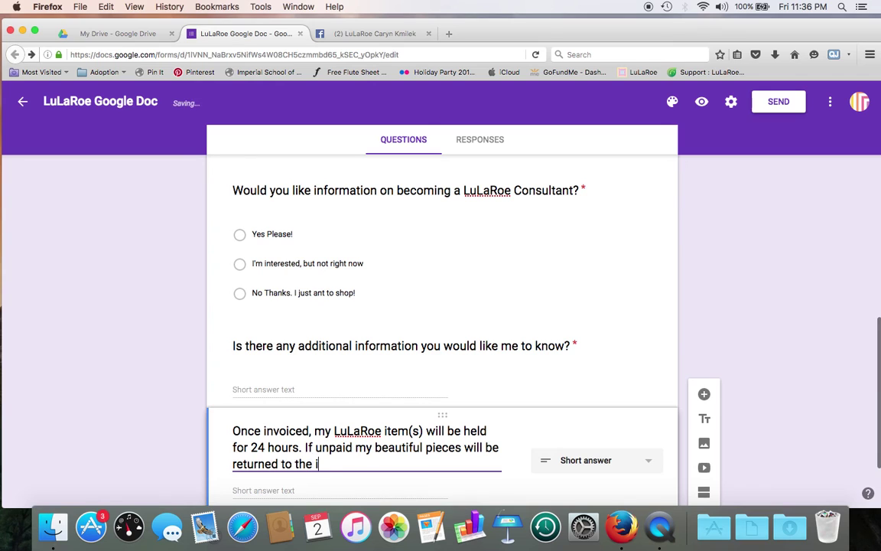
type("nventory.")
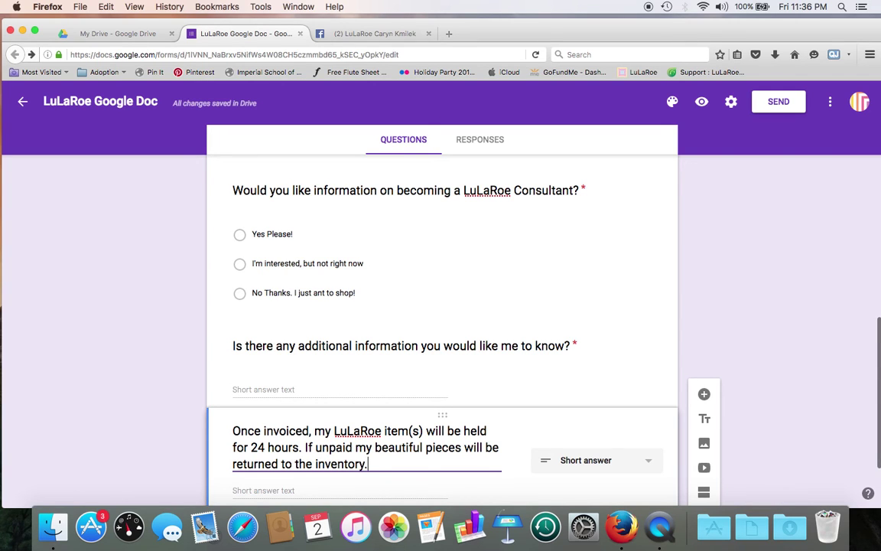
scroll(330, 417, "down", 1)
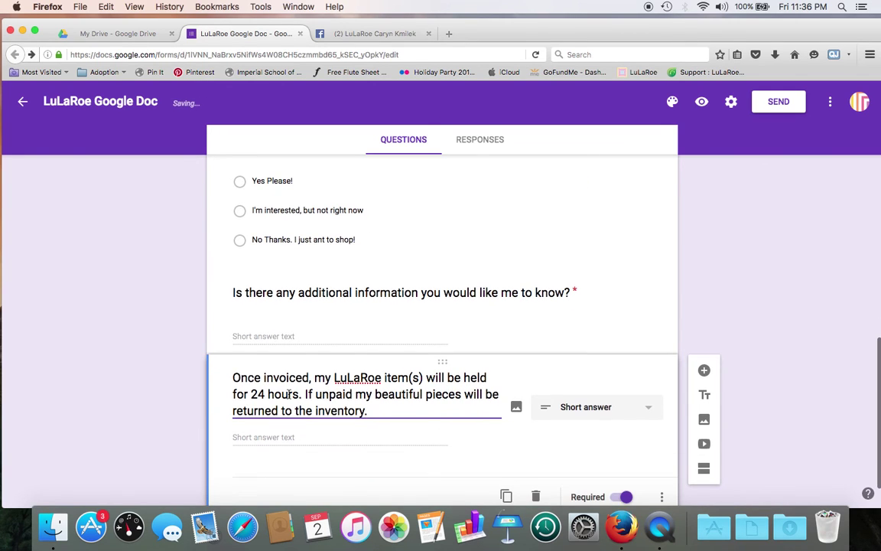
- Add the 5-business-day return of unworn, unwashed items and buyer-paid return shipping to the statement
type("I un")
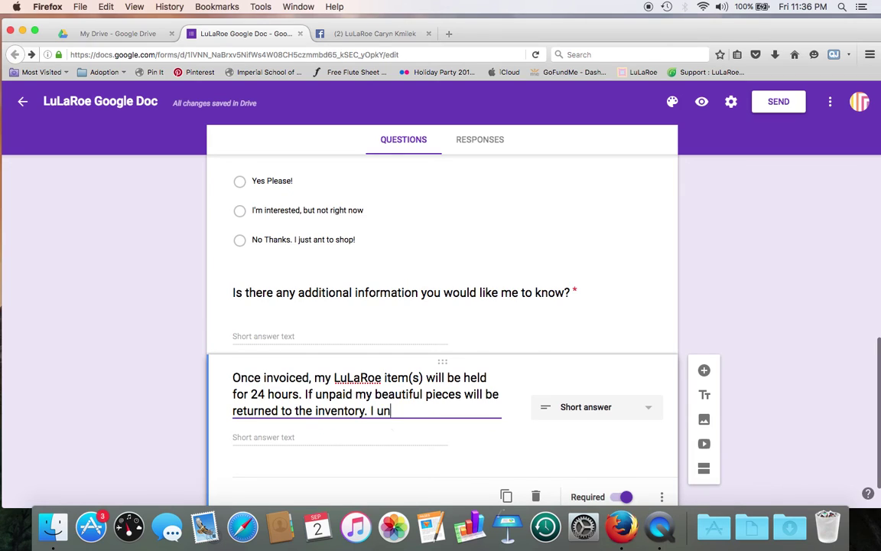
key("BackSpace")
key("BackSpace")
key("BackSpace")
key("BackSpace")
key("BackSpace")
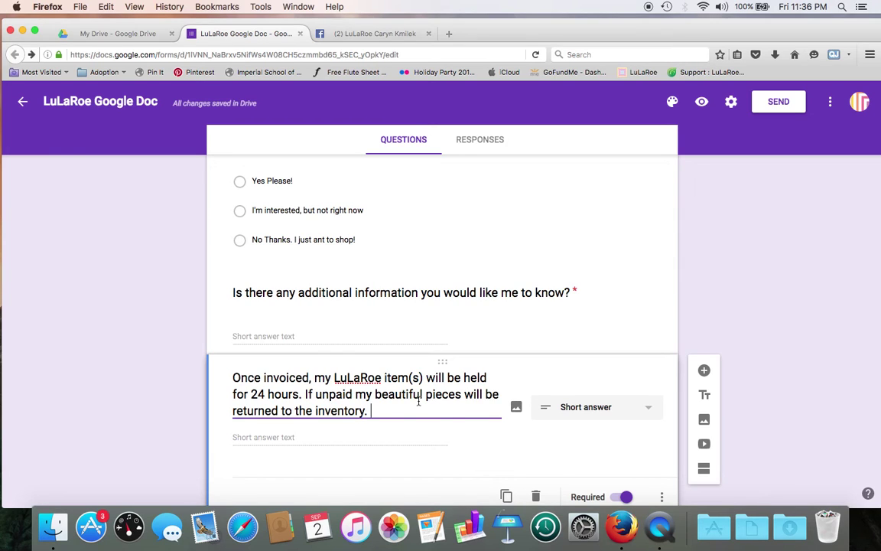
scroll(471, 359, "down", 2)
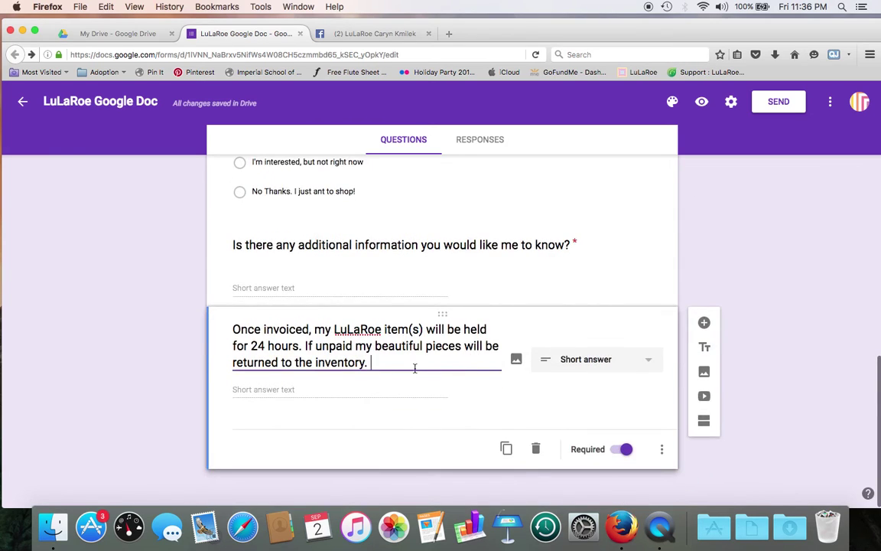
type("I ")
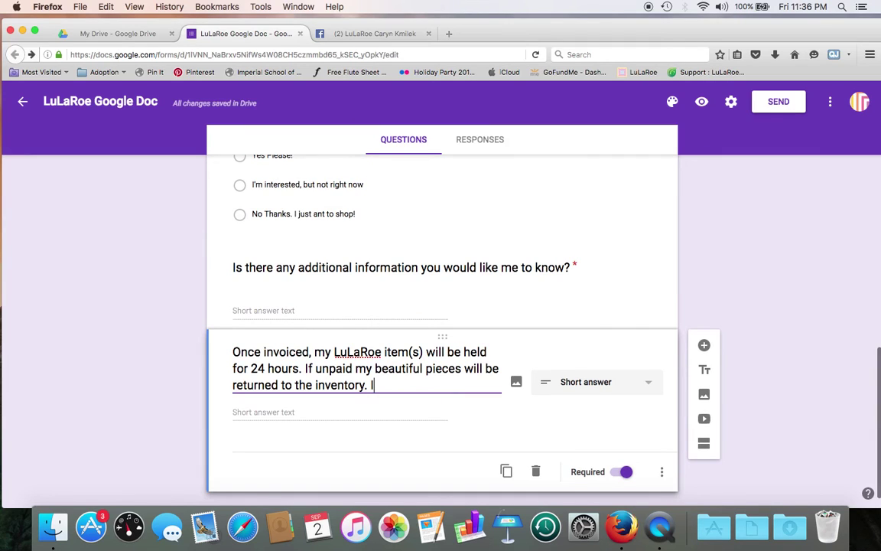
type("also u")
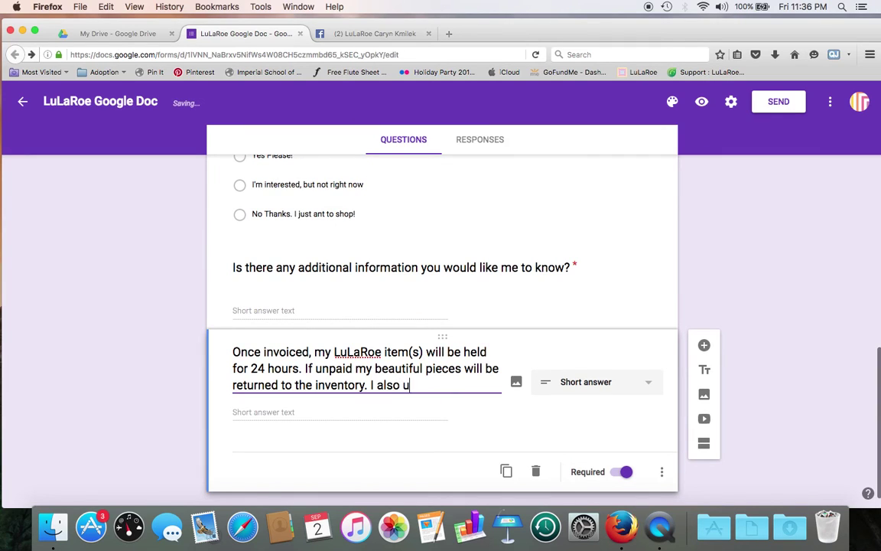
type("nderstand that ")
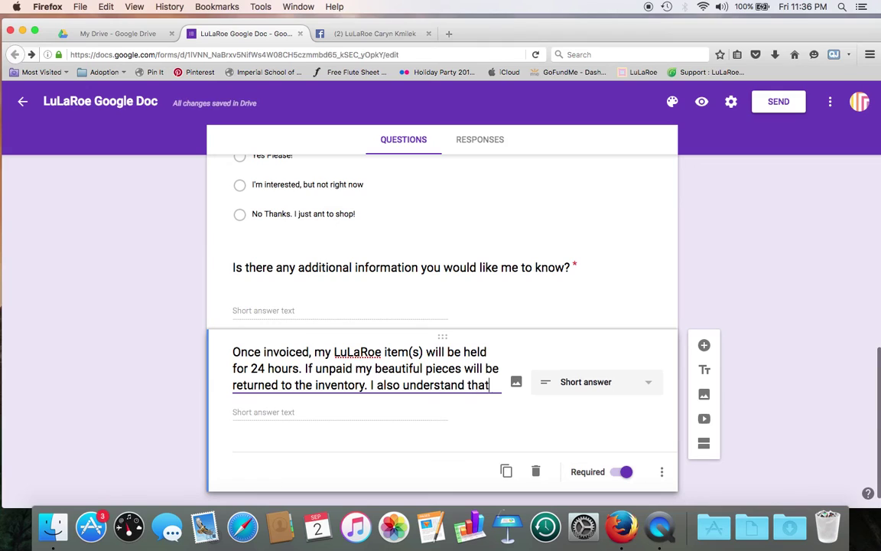
type("I hav")
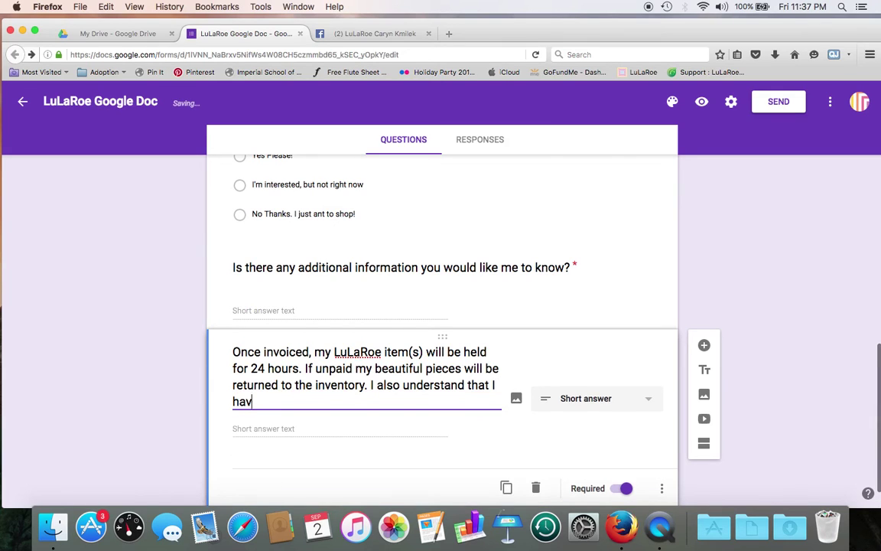
type("e 5")
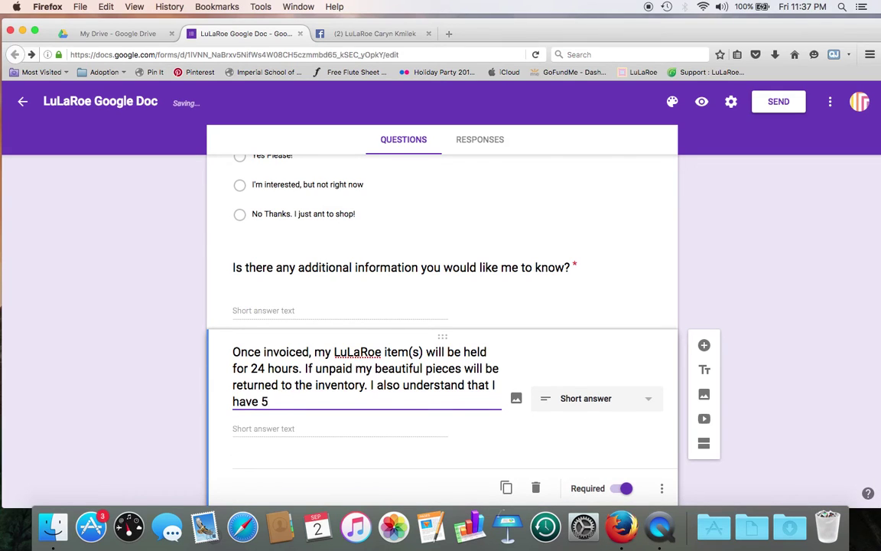
type(" business d")
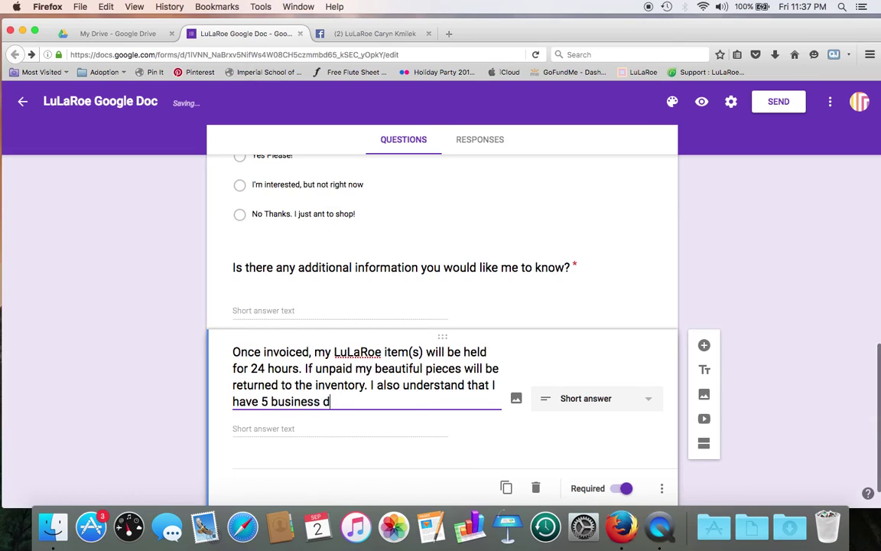
type("ays to")
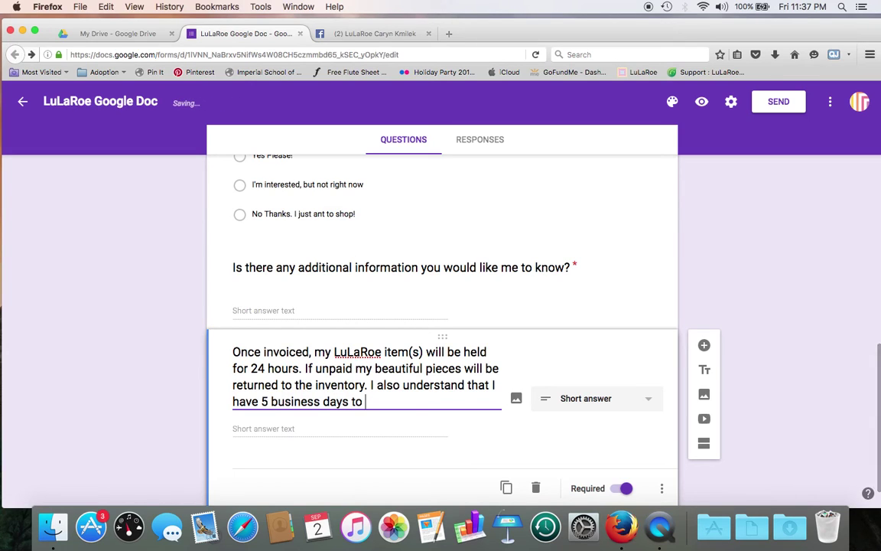
type(" return")
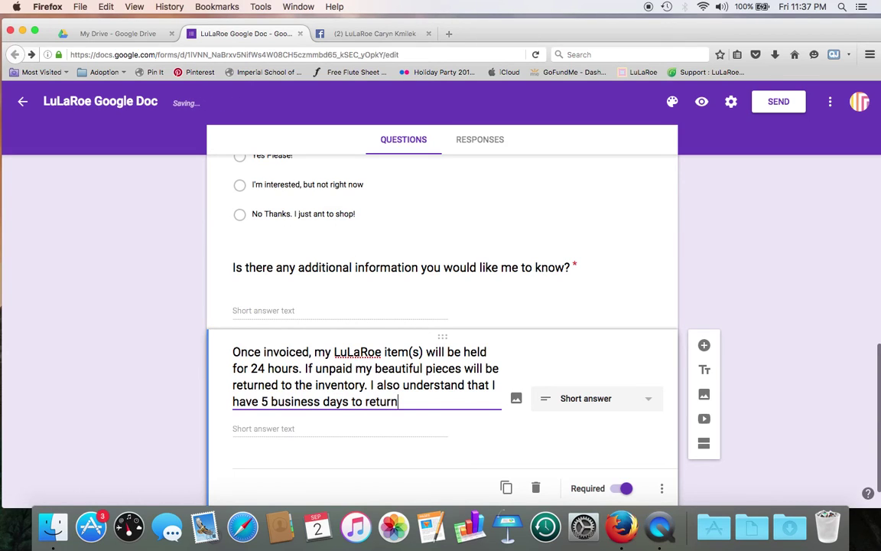
type(" i")
type("all unworn")
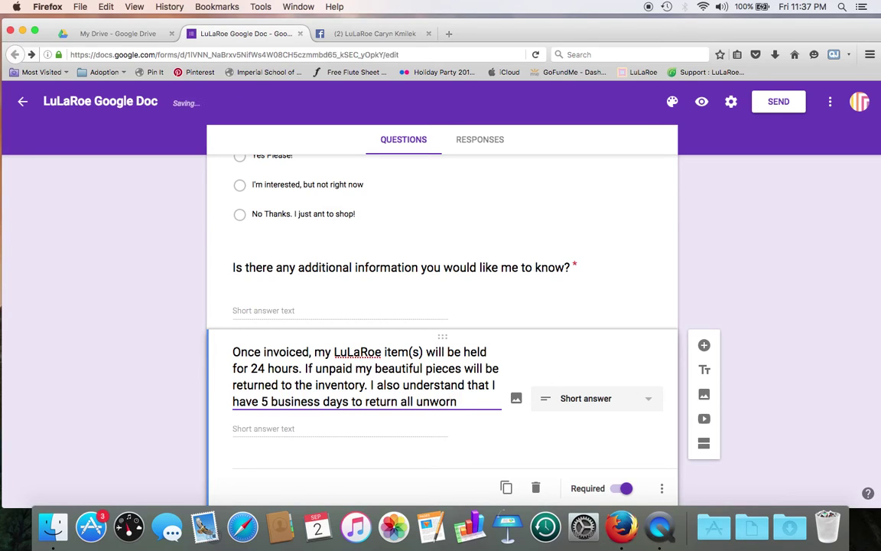
type(" , unw")
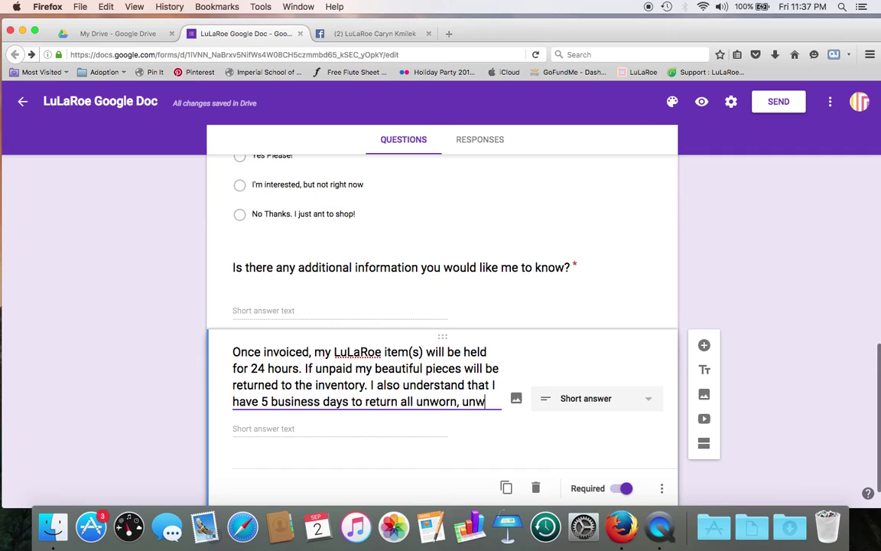
type("ashed")
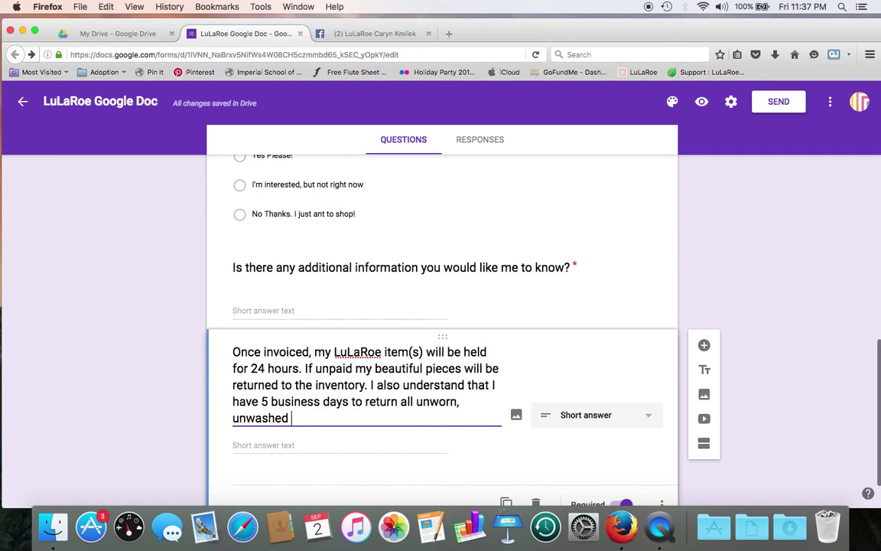
type(" item(i")
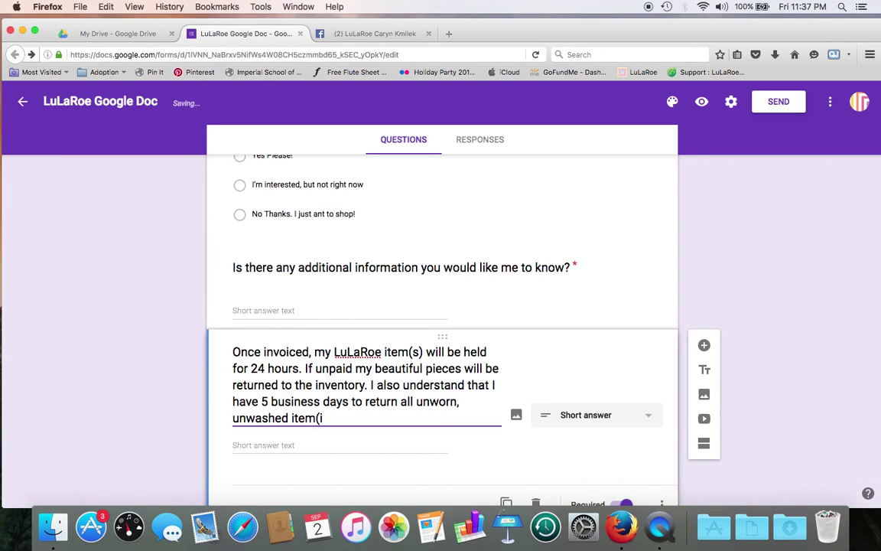
type("s)")
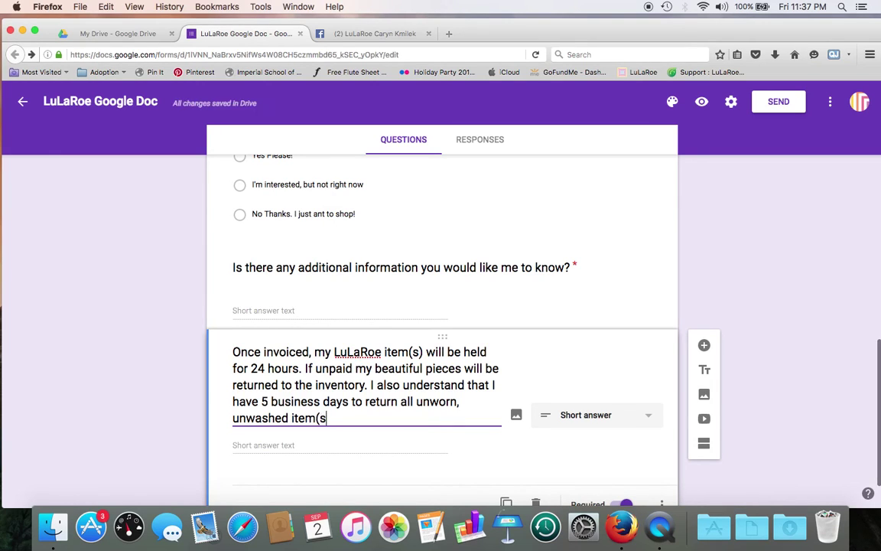
key("BackSpace")
key("BackSpace")
key("BackSpace")
key("BackSpace")
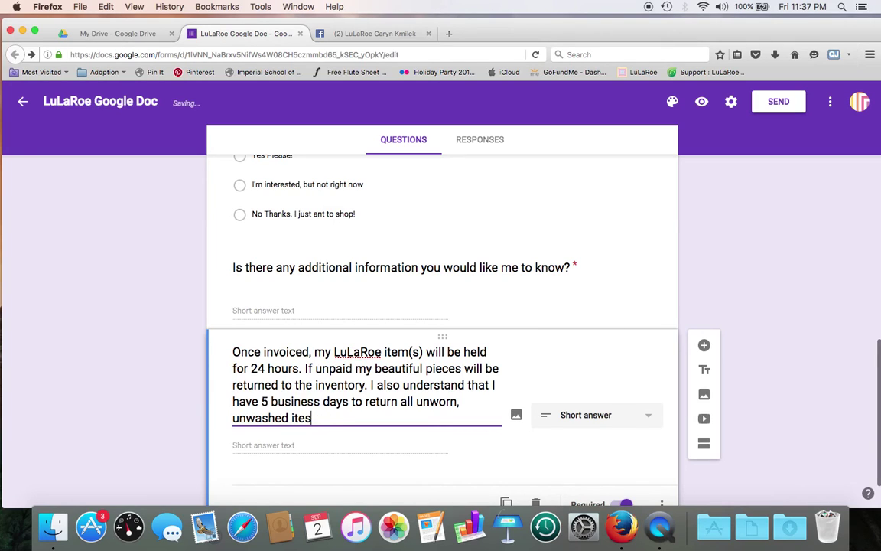
type("ms")
key("BackSpace")
key("BackSpace")
type("ms")
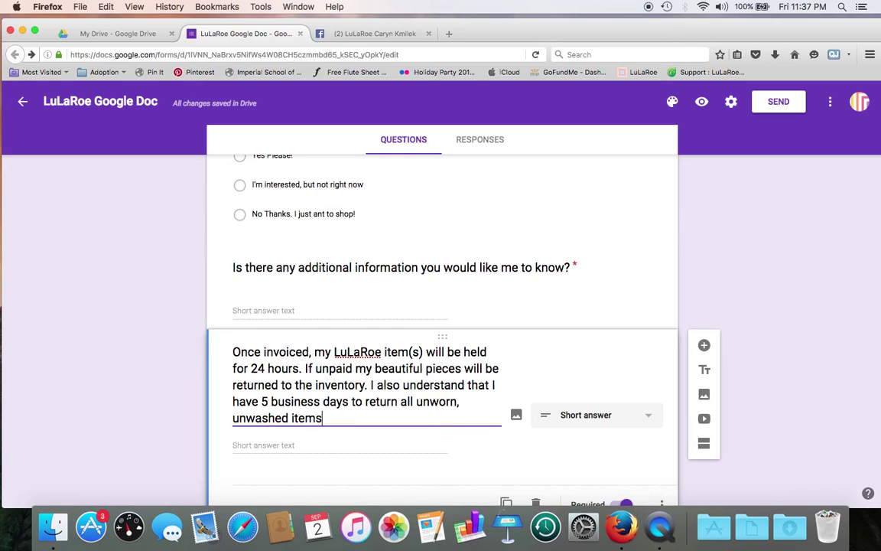
type(".")
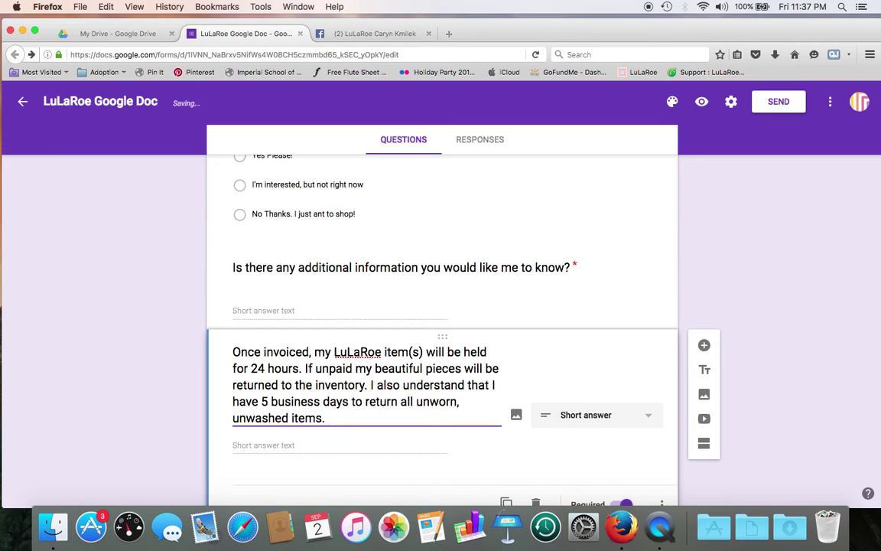
key("BackSpace")
type("and that I ")
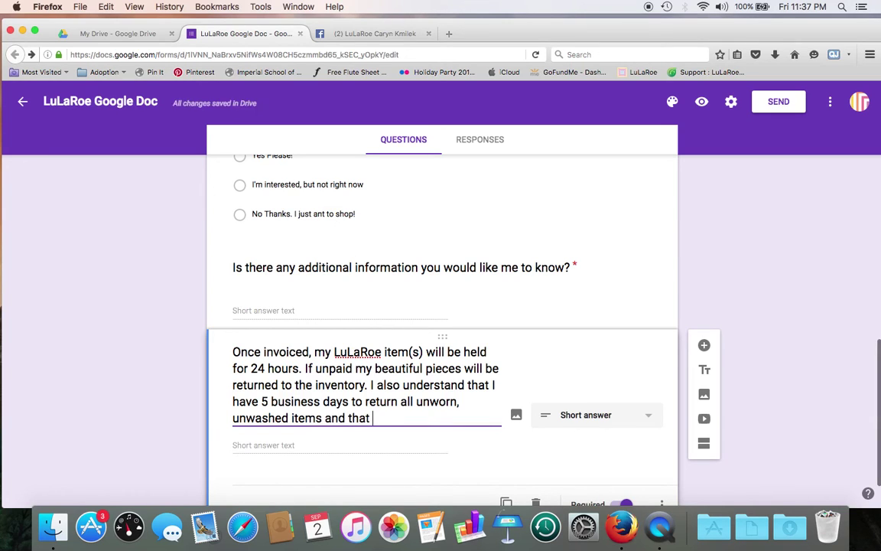
type("will be responsible fo")
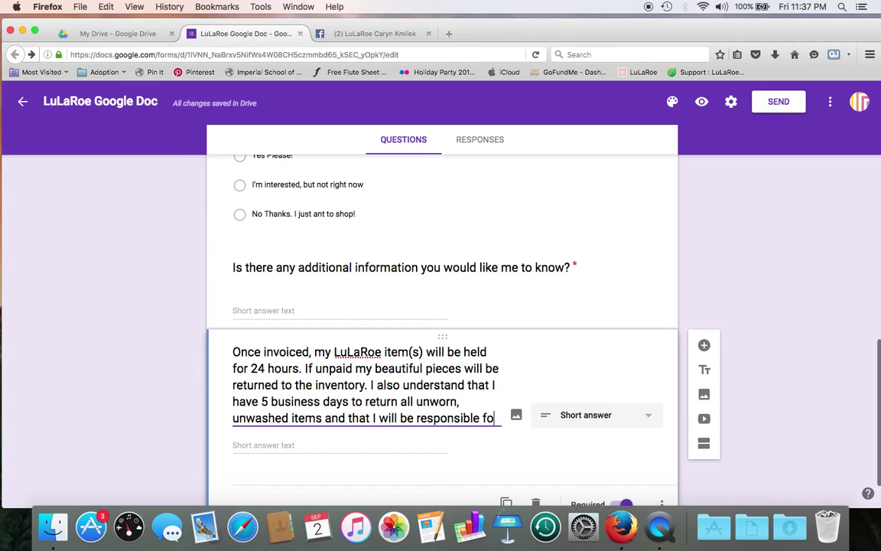
type("r return ")
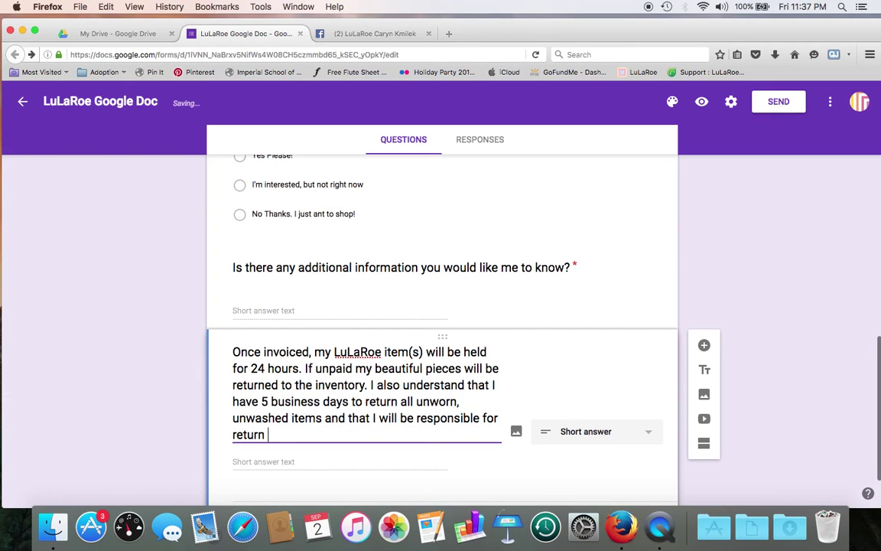
type("sho")
key("BackSpace")
type("ipping costs.")
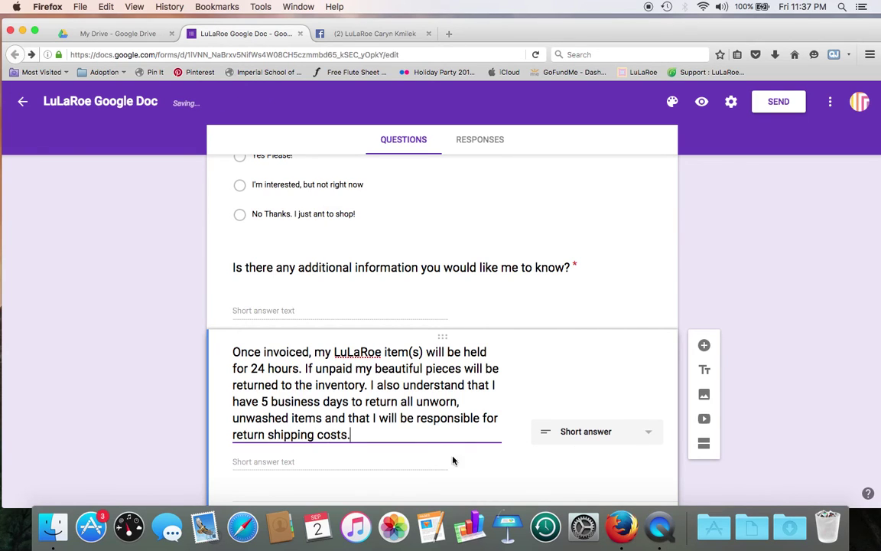
scroll(455, 459, "down", 2)
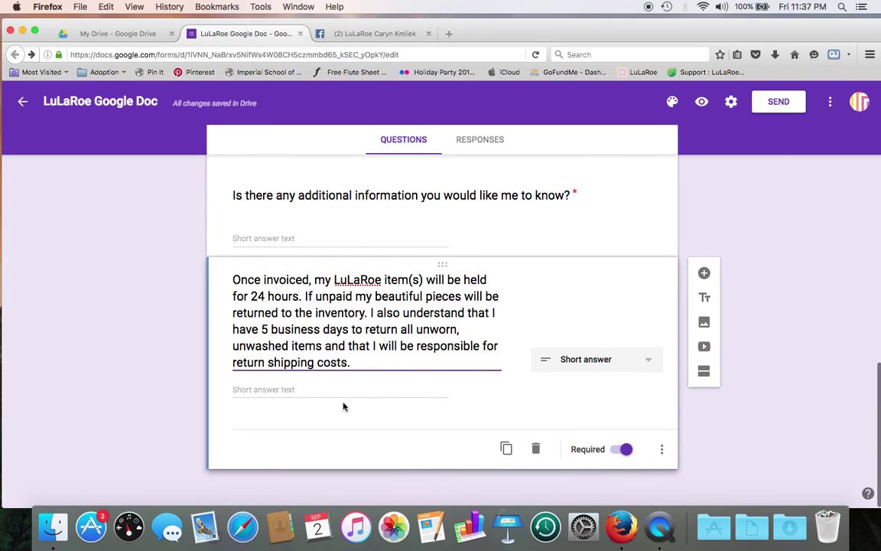
- Make the policy question multiple choice with the single option 'I understand the 24 hour & 5 day return policy.'
left_click(643, 359)
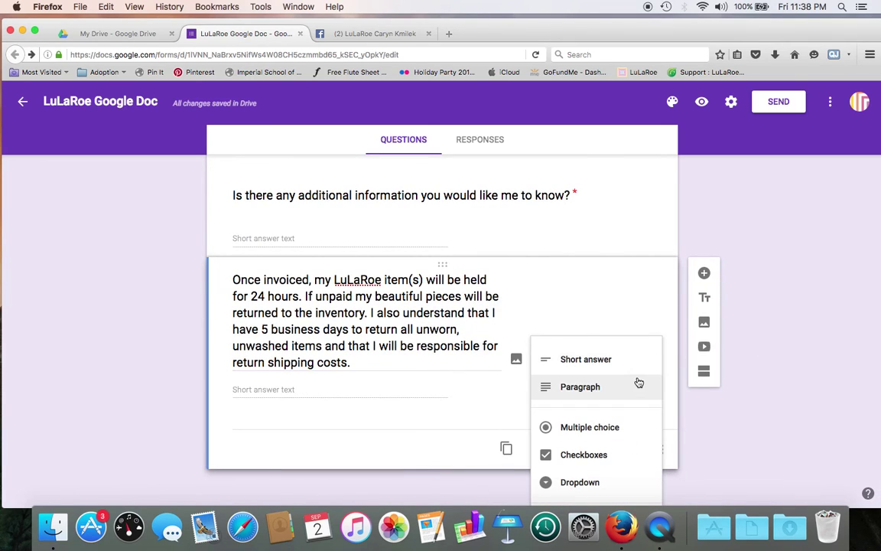
left_click(548, 428)
left_click(263, 390)
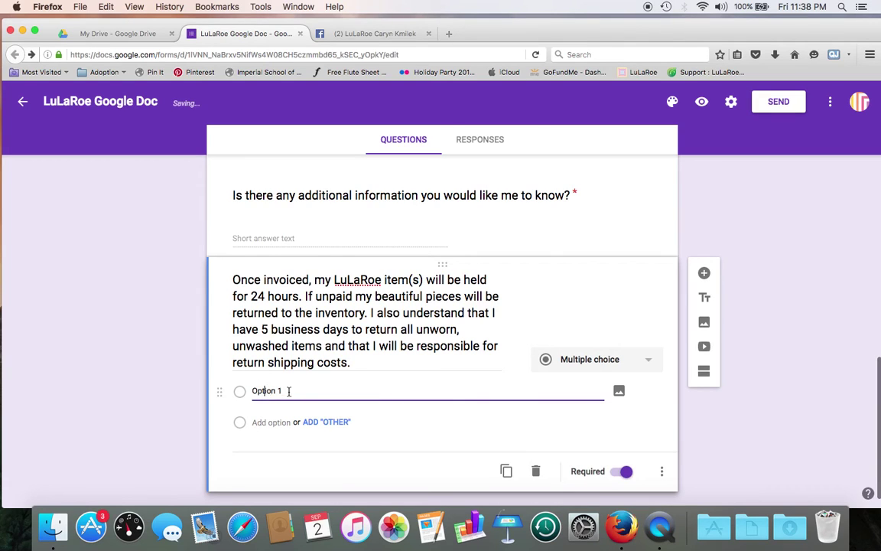
type("I un")
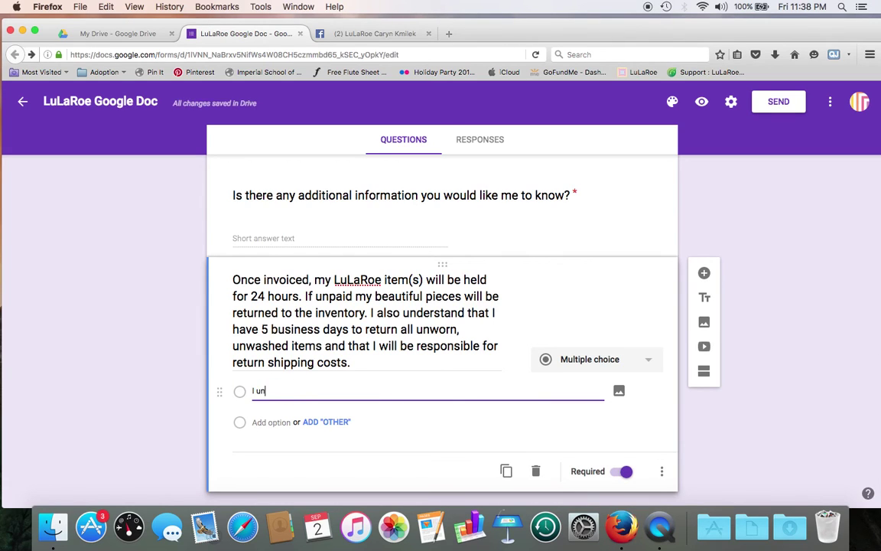
type("derstand the")
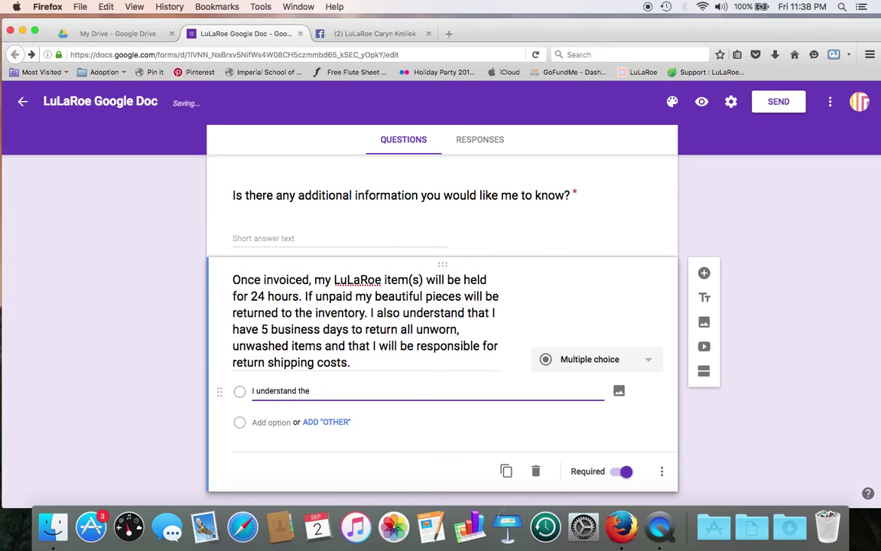
type(" 24 hour &")
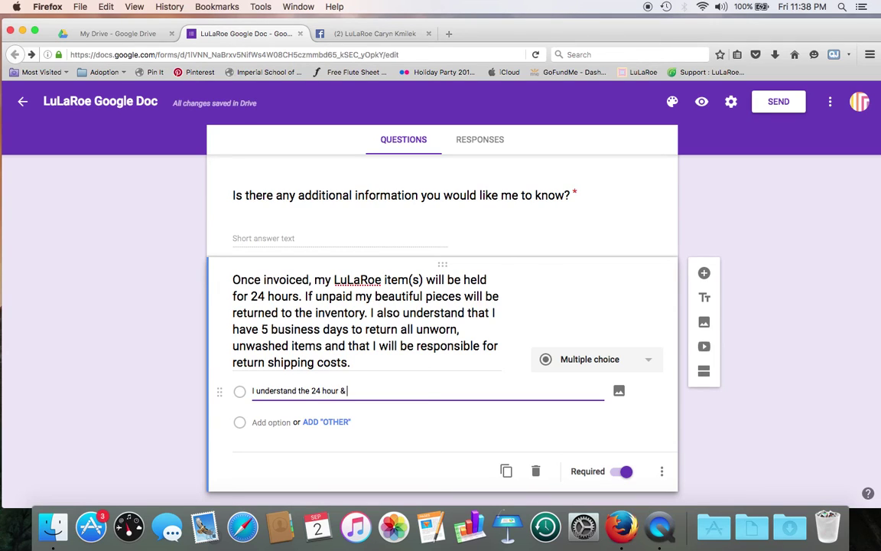
type(" reay retrn")
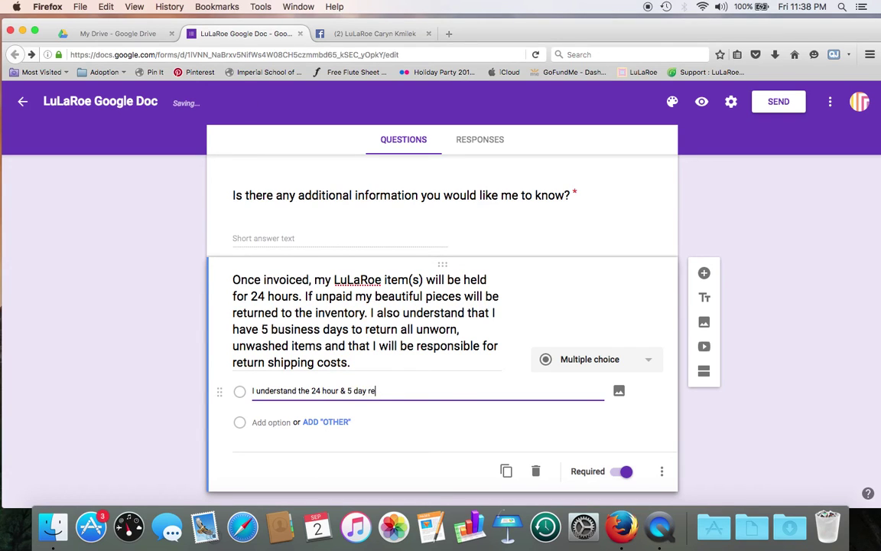
key("BackSpace")
key("BackSpace")
type("urn policy.")
scroll(552, 397, "down", 1)
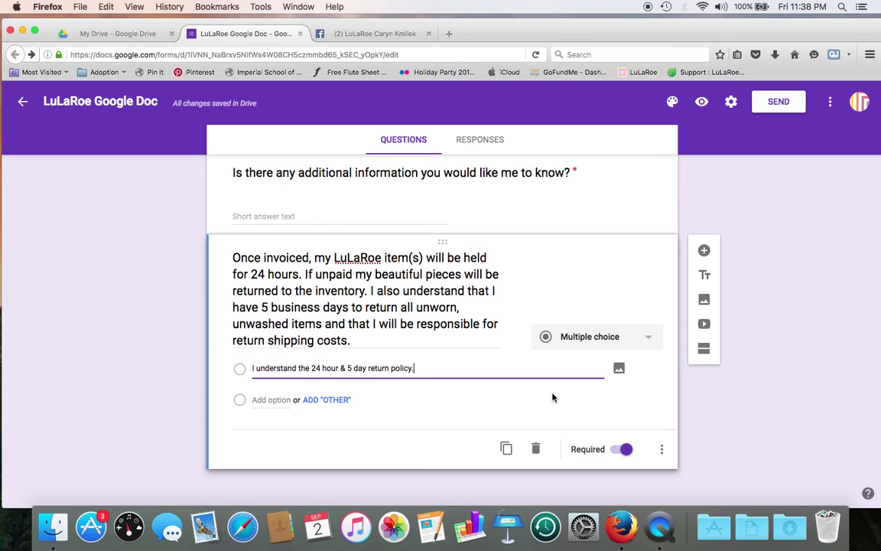
- Insert LLR Thank you Card.jpg from the desktop as an image below the policy question
left_click(704, 299)
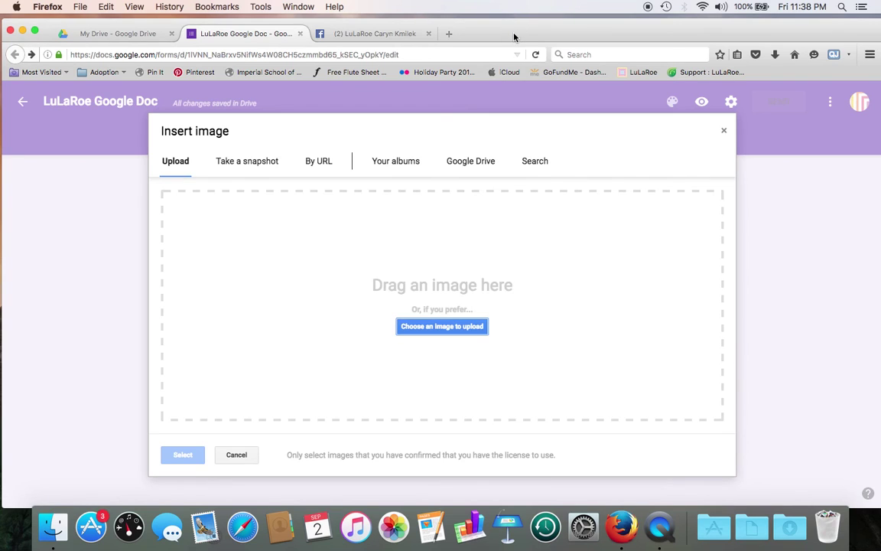
left_click_drag(513, 36, 590, 32)
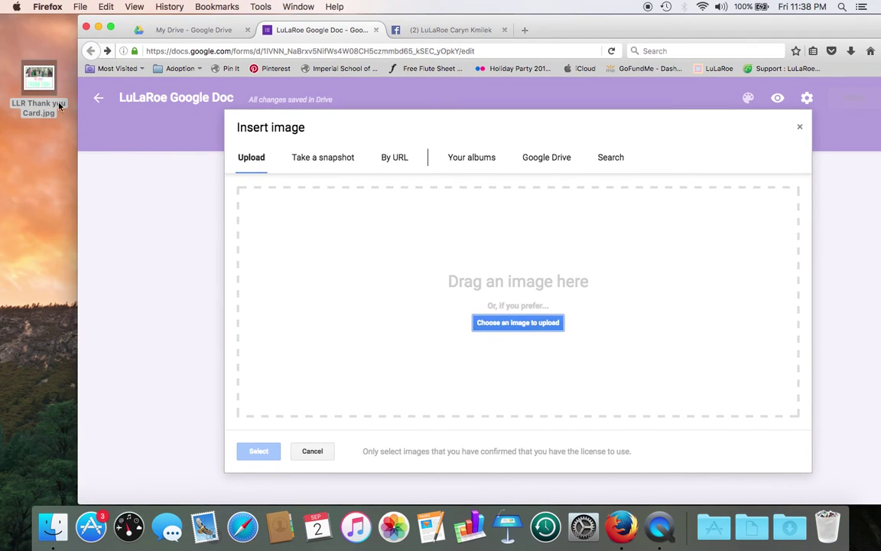
left_click_drag(32, 78, 374, 220)
left_click_drag(634, 27, 547, 24)
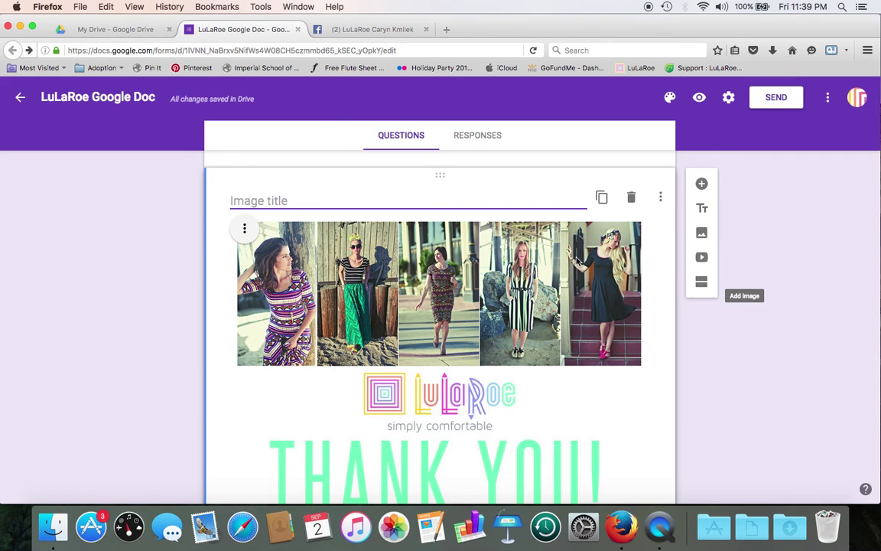
scroll(740, 359, "down", 3)
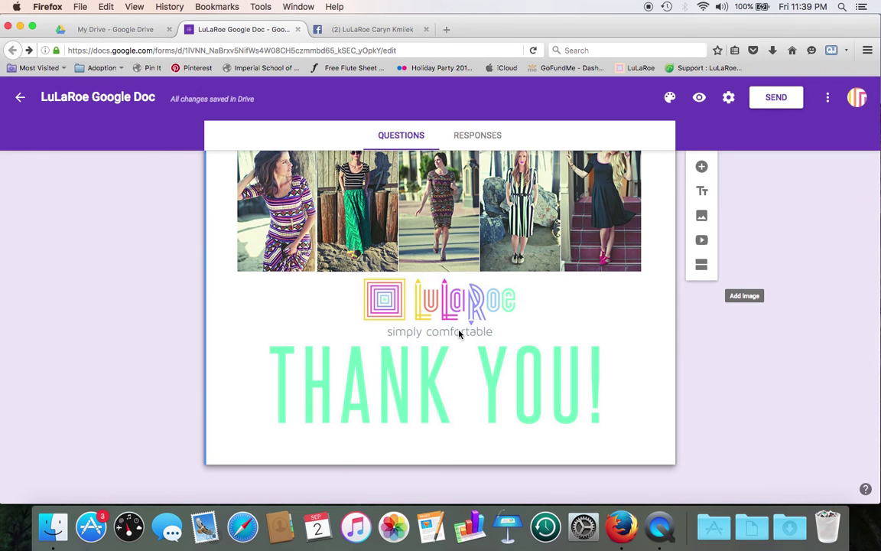
scroll(646, 368, "up", 10)
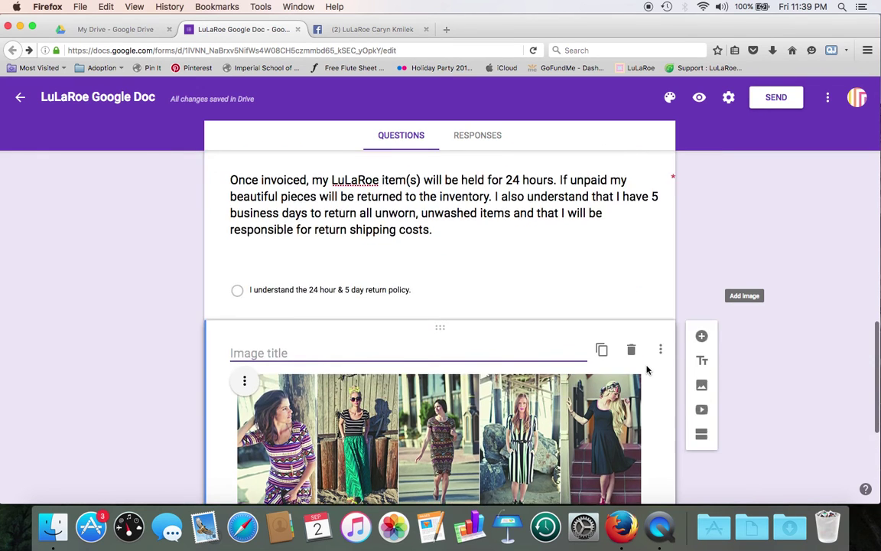
scroll(646, 370, "up", 5)
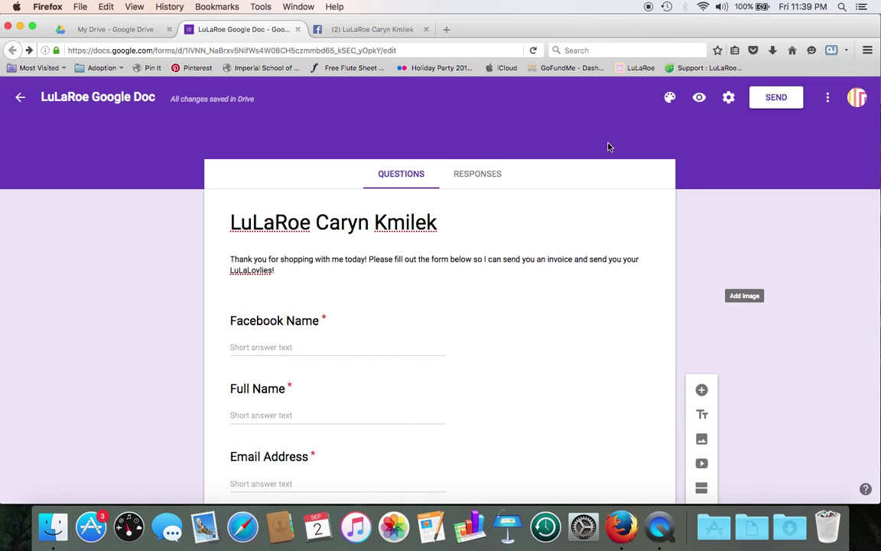
- Change the form's theme colour from purple to pink
left_click(669, 97)
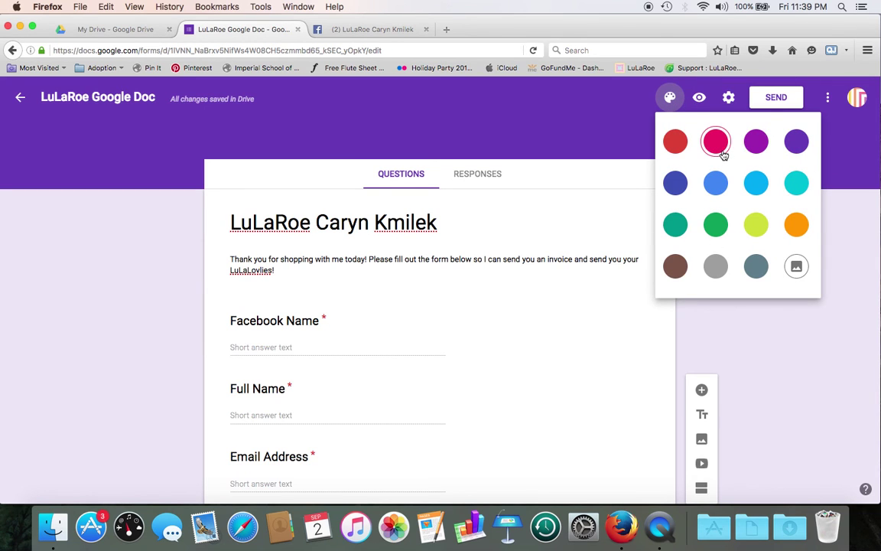
left_click(723, 153)
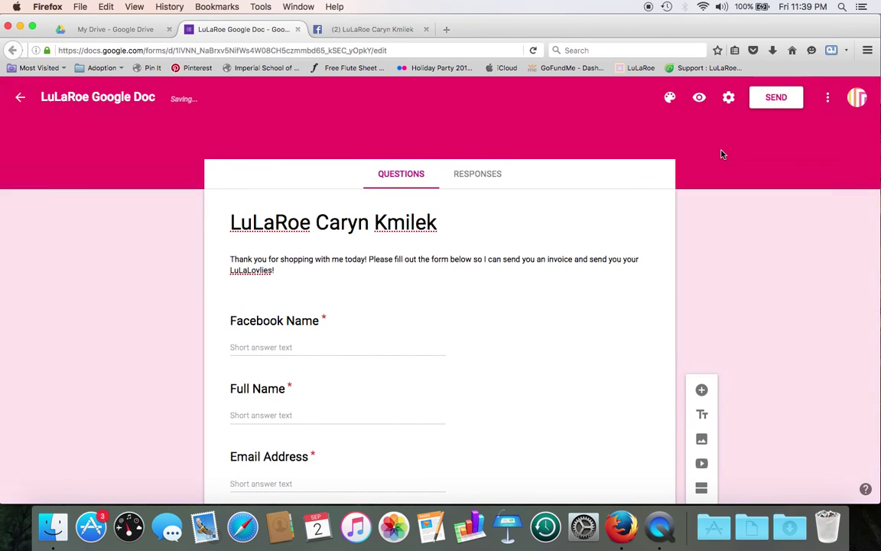
- Choose the autumn leaves header from the Illustrations gallery as the form's theme image
left_click(671, 100)
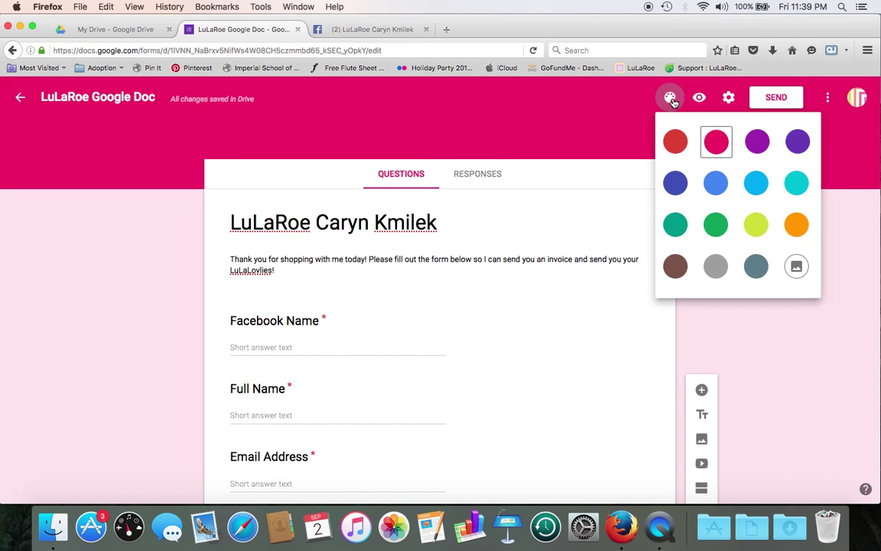
left_click(796, 268)
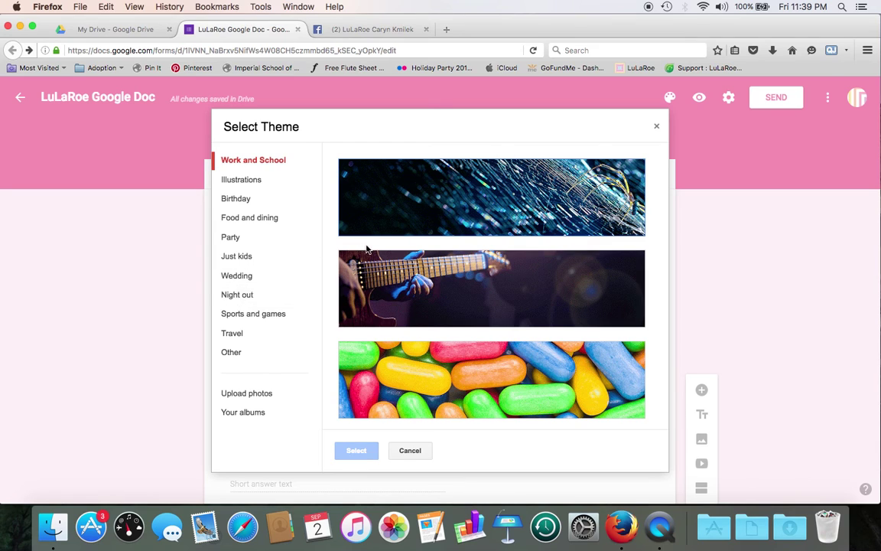
left_click(245, 180)
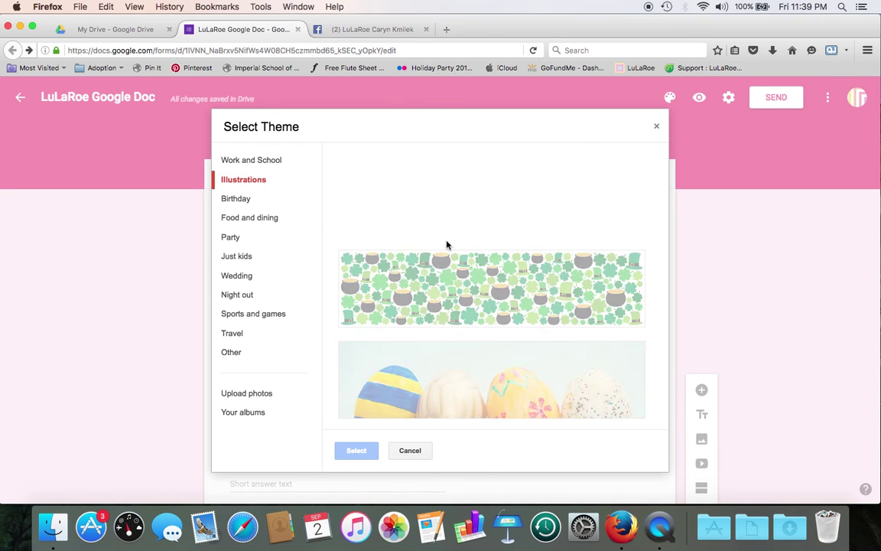
scroll(504, 255, "down", 3)
scroll(505, 254, "down", 10)
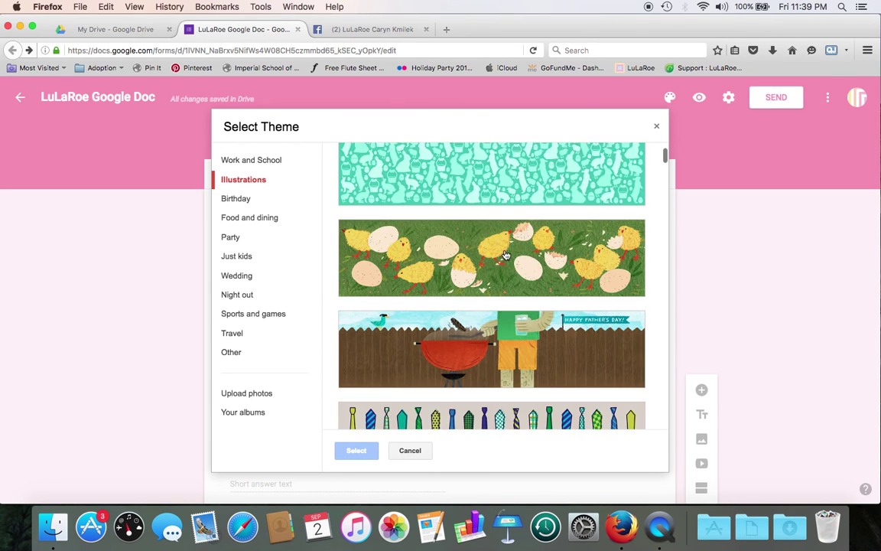
scroll(505, 254, "down", 10)
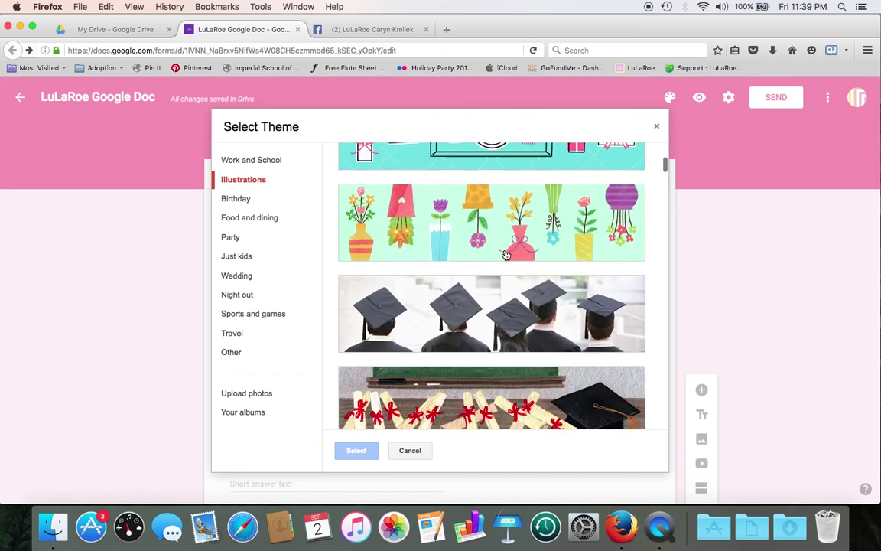
scroll(504, 254, "down", 10)
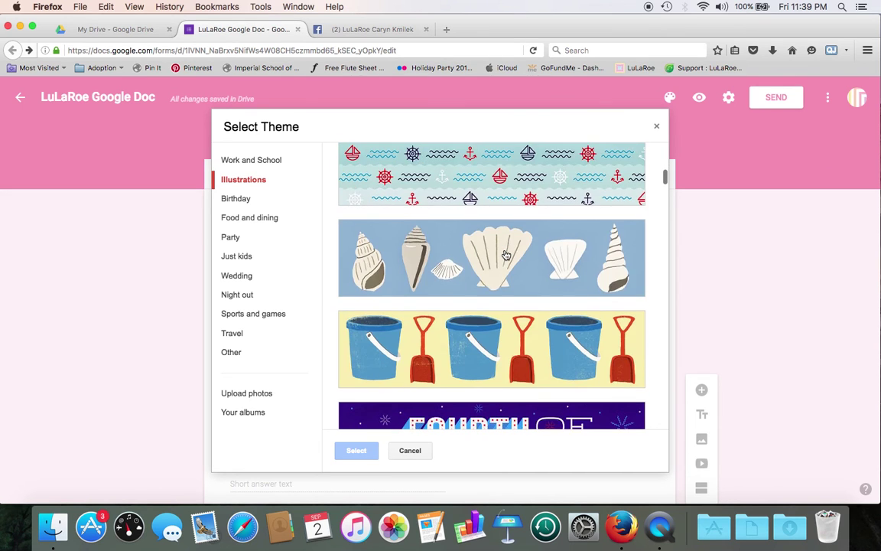
scroll(504, 254, "down", 10)
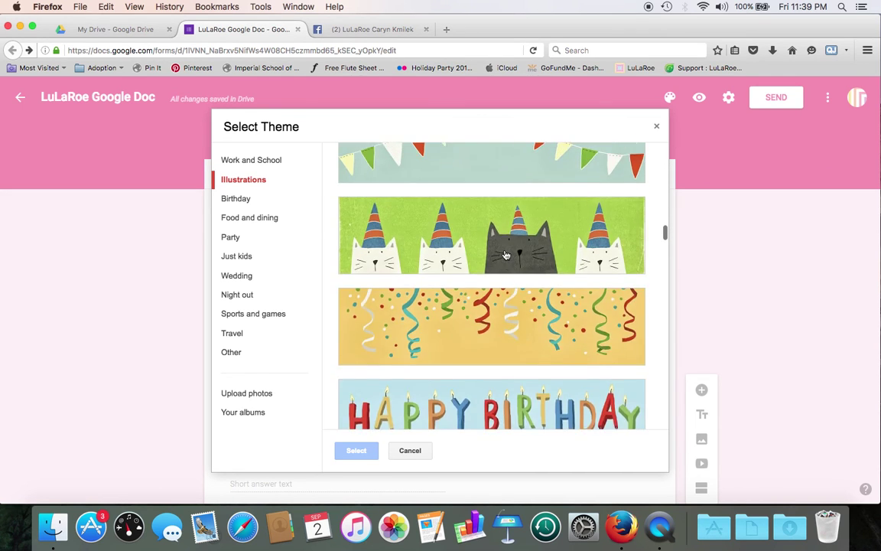
scroll(505, 254, "up", 8)
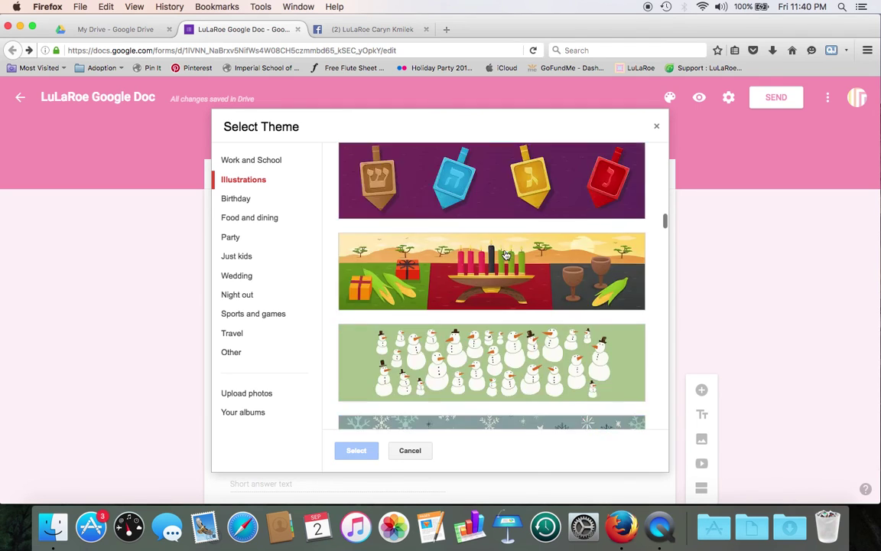
scroll(504, 255, "up", 5)
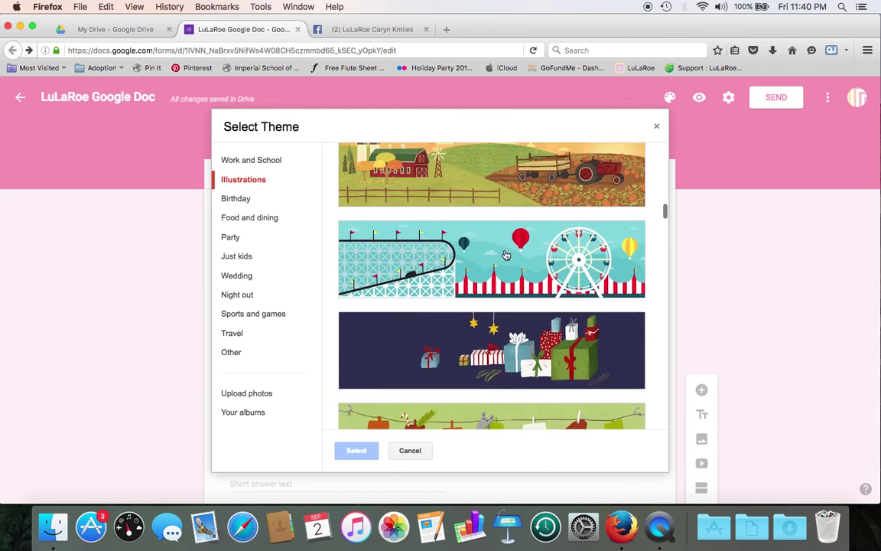
scroll(505, 255, "up", 3)
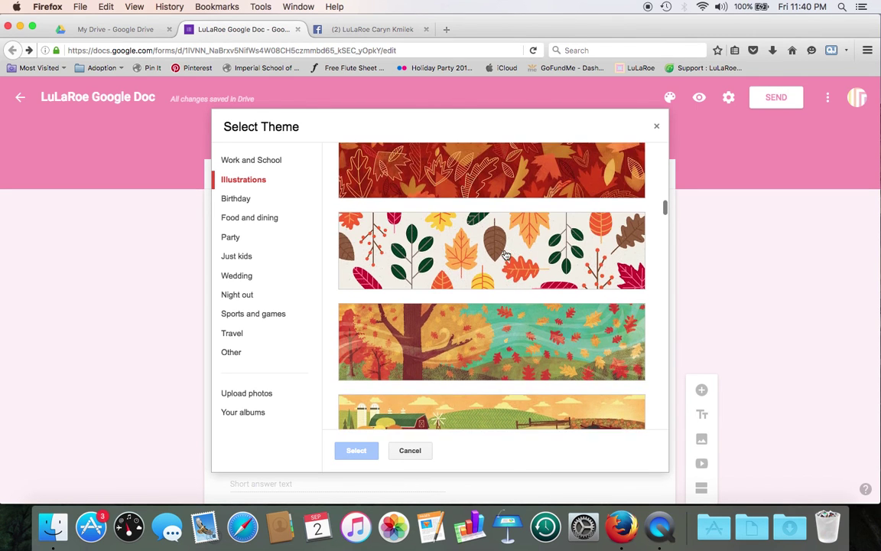
left_click(508, 275)
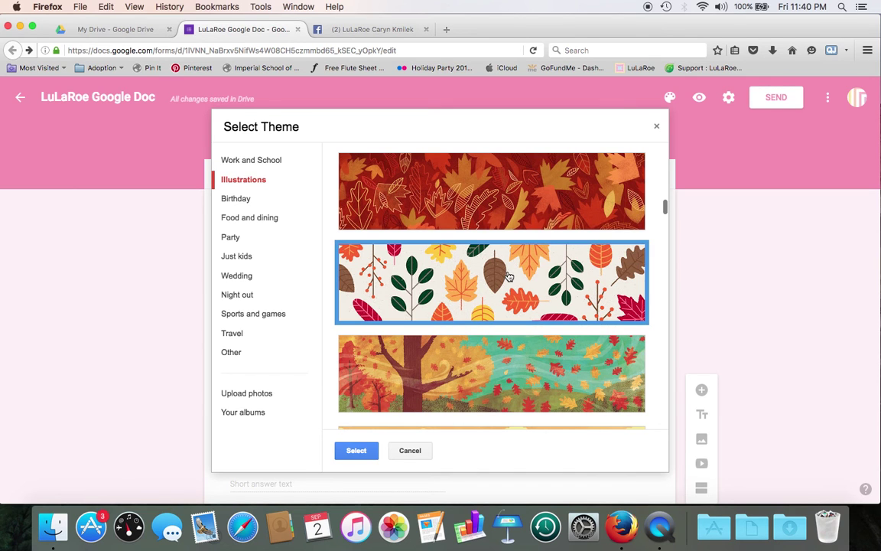
left_click(358, 452)
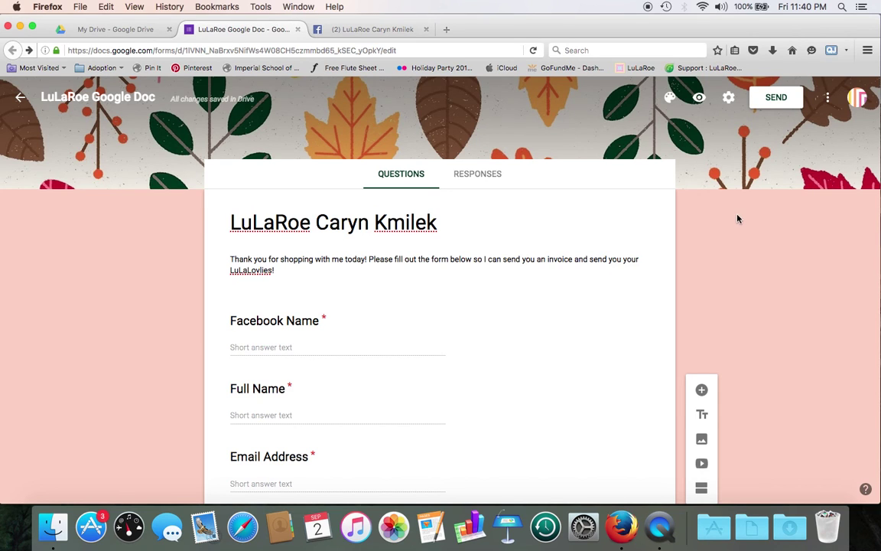
- Switch the theme colour to orange, then to teal, replacing the leaves header
left_click(669, 97)
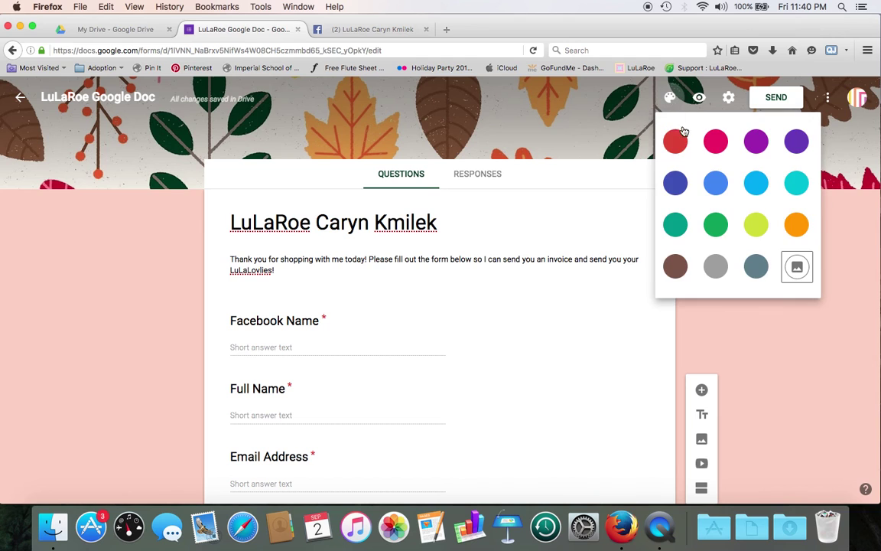
left_click(795, 224)
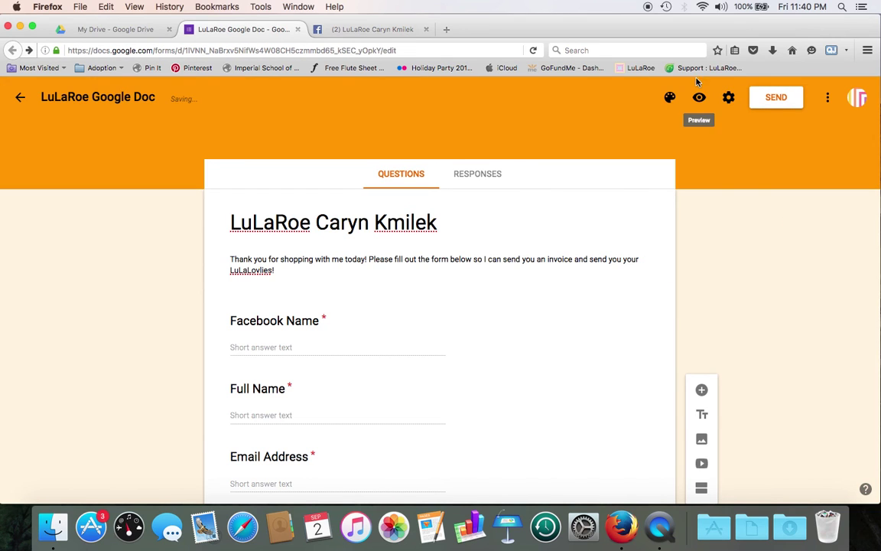
left_click(669, 98)
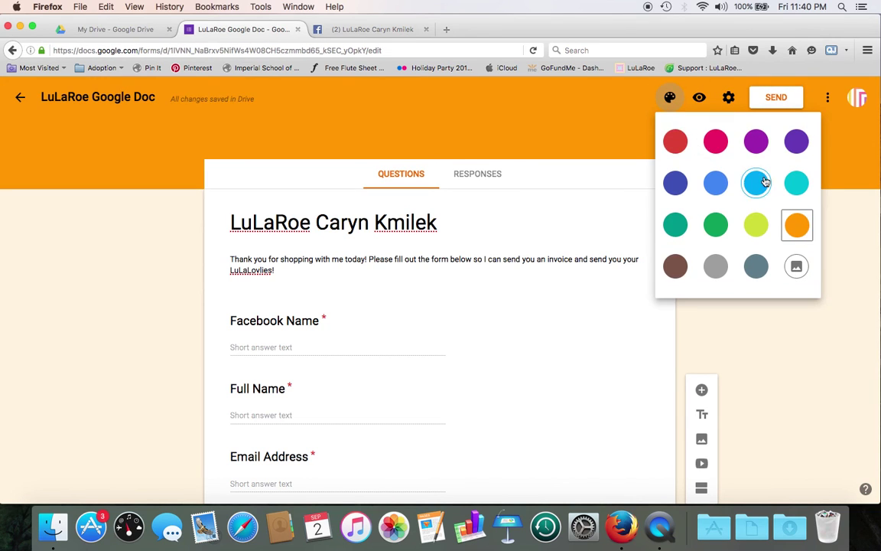
left_click(793, 182)
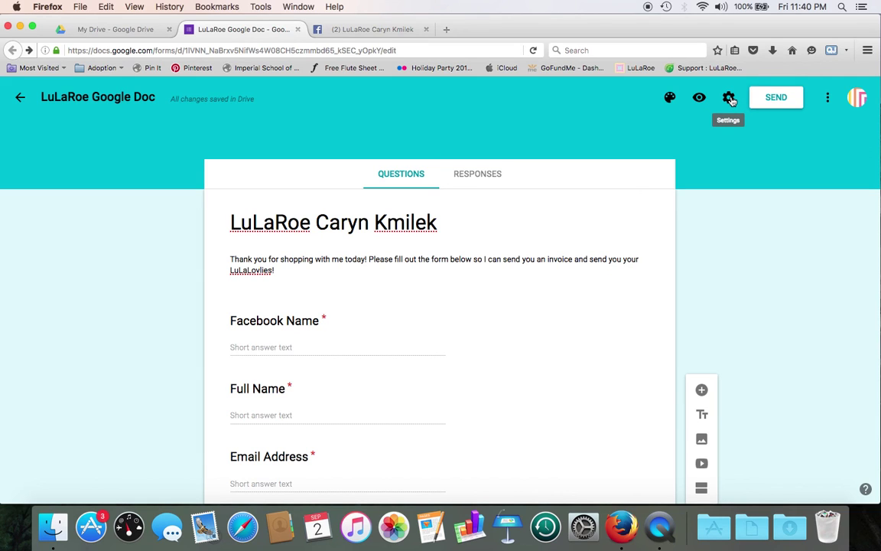
- Turn on Show progress bar in the Presentation settings and save
left_click(730, 99)
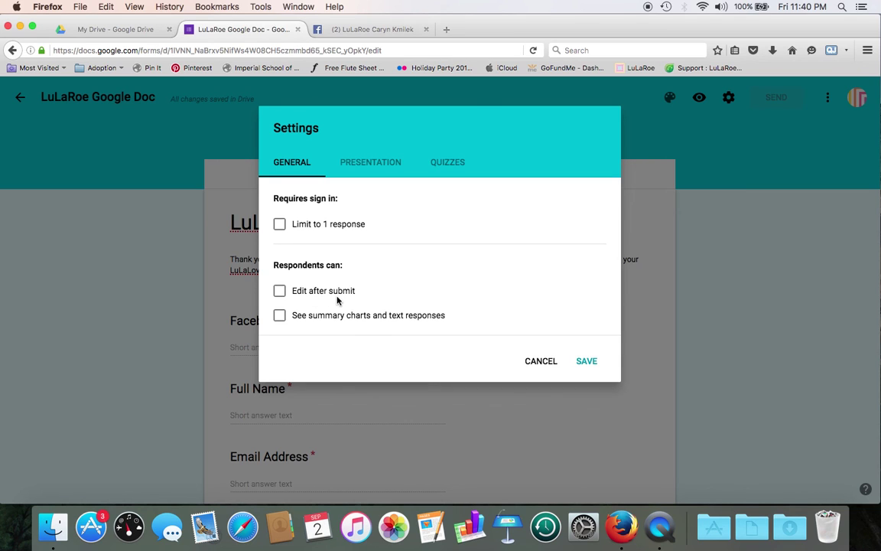
left_click(377, 163)
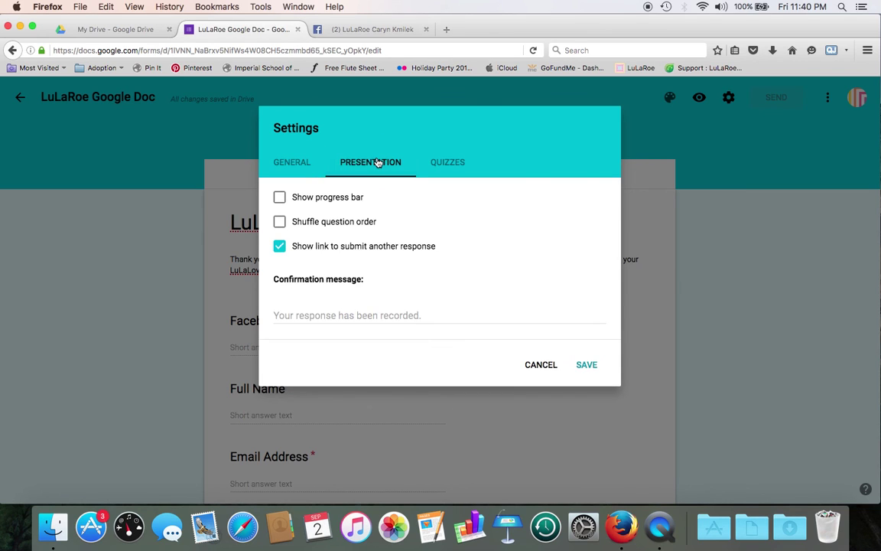
left_click(286, 198)
left_click(597, 369)
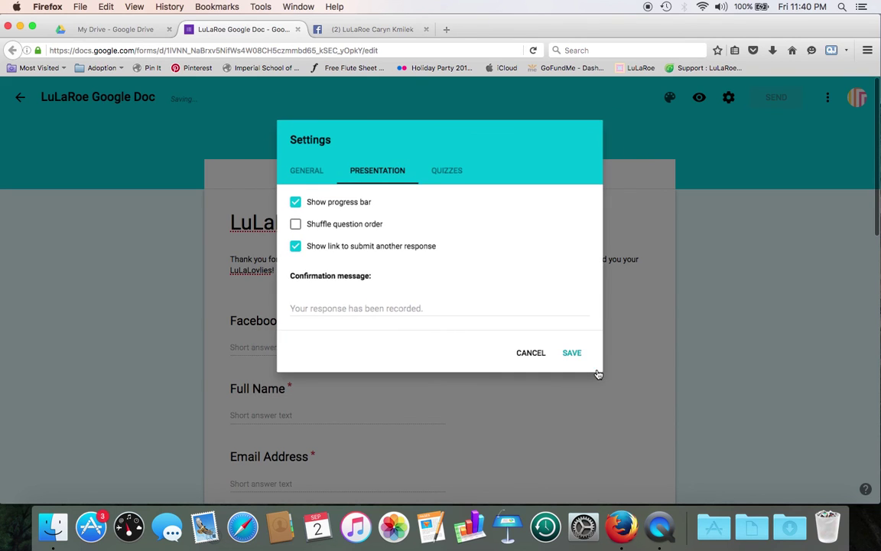
left_click(597, 371)
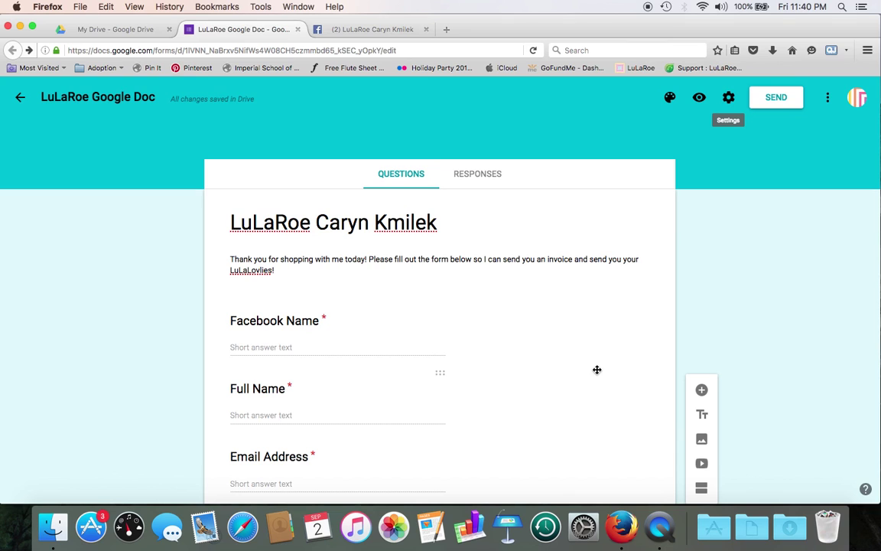
left_click(777, 104)
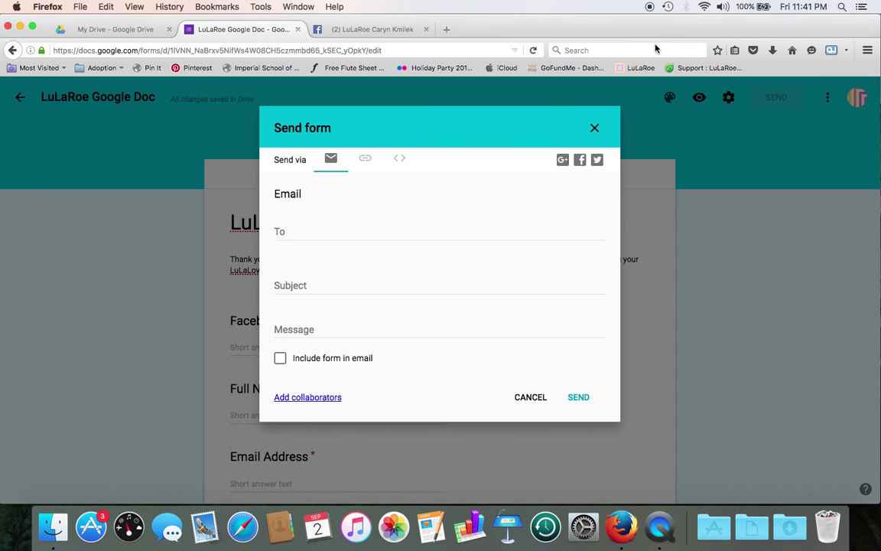
left_click(366, 161)
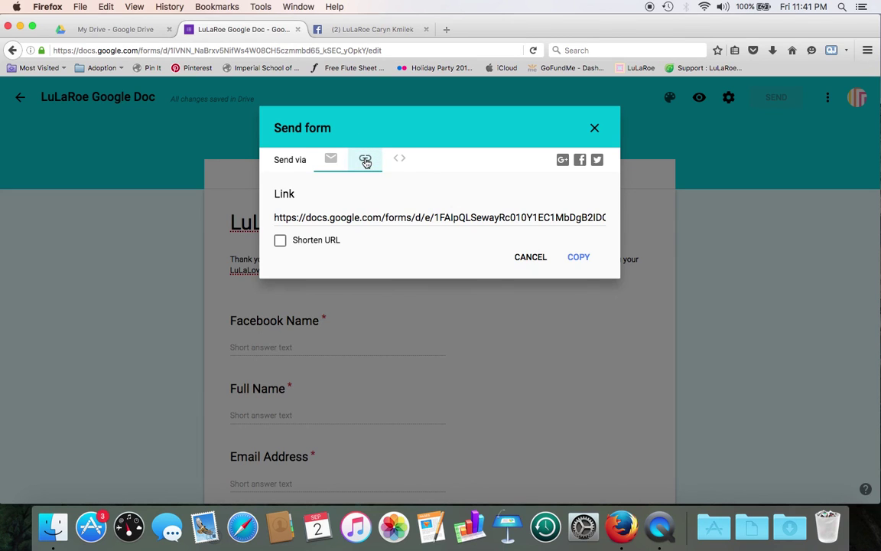
left_click(290, 218)
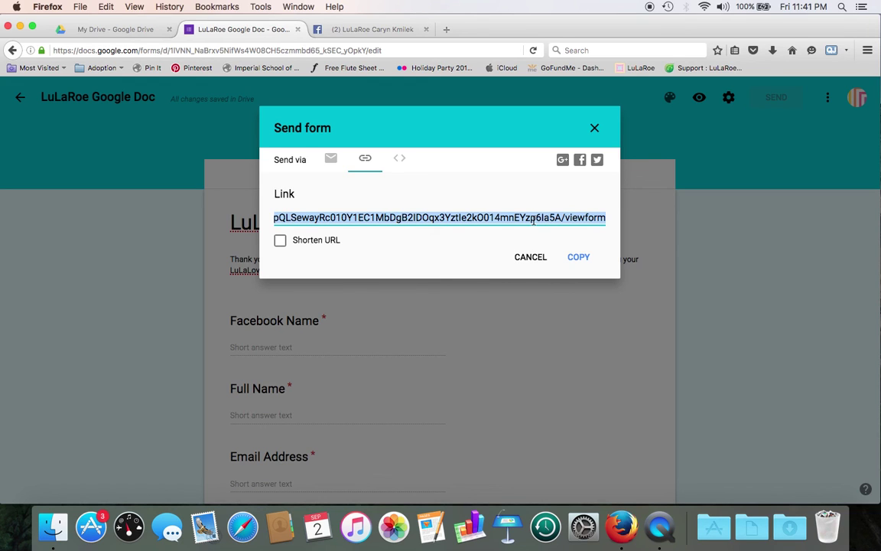
left_click(280, 241)
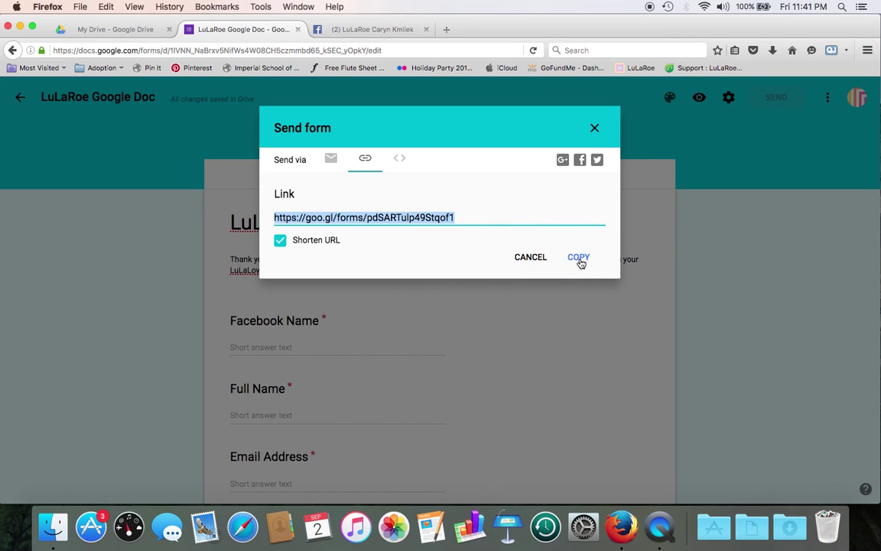
left_click(579, 258)
- Post "Please fill out my Google Doc once you're done shopping!" with the pasted short form link to the group
left_click(370, 30)
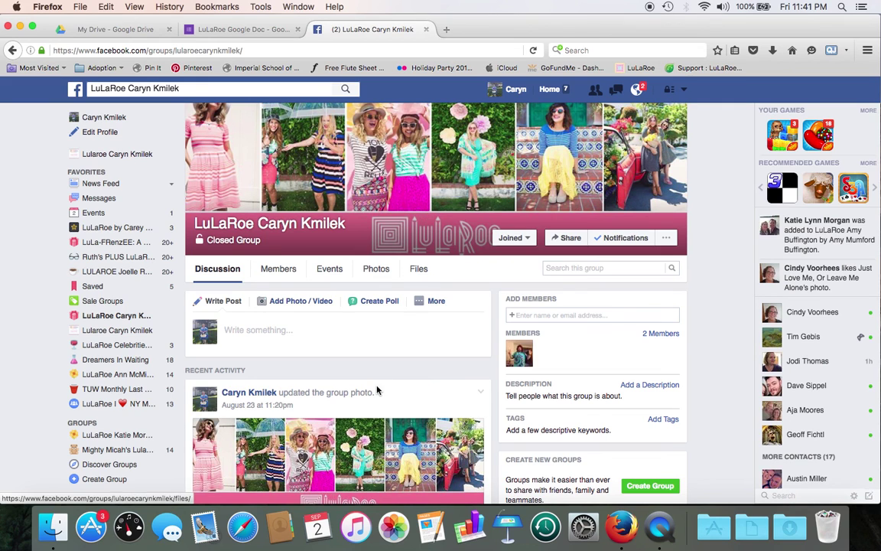
left_click(261, 331)
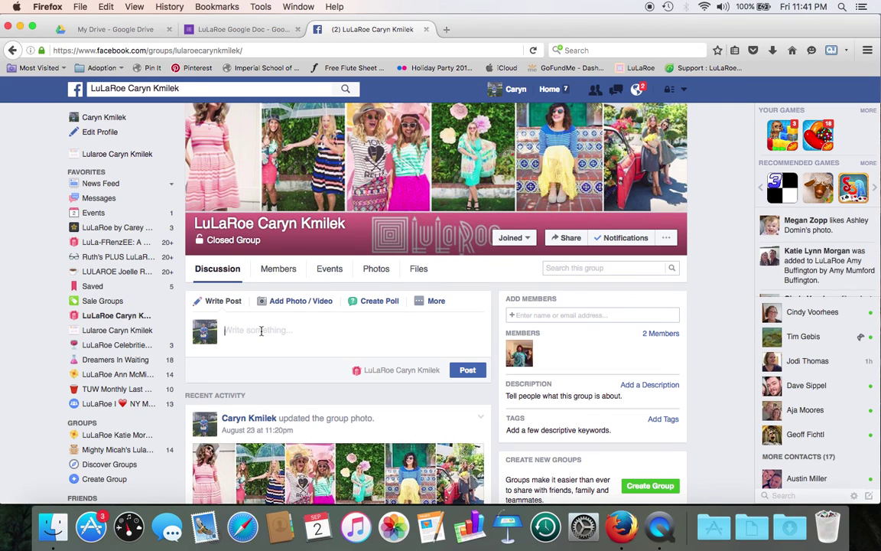
type("Pleaiil")
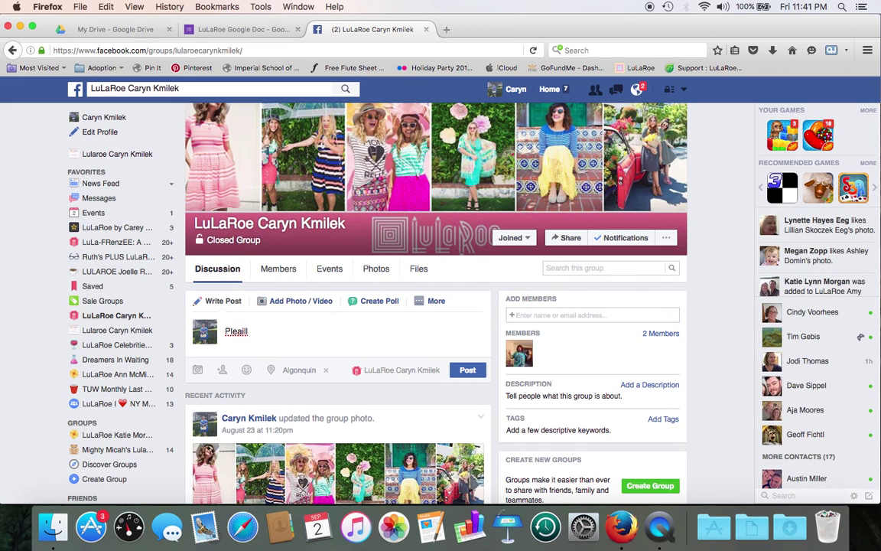
key("BackSpace")
key("BackSpace")
type("se fille")
key("BackSpace")
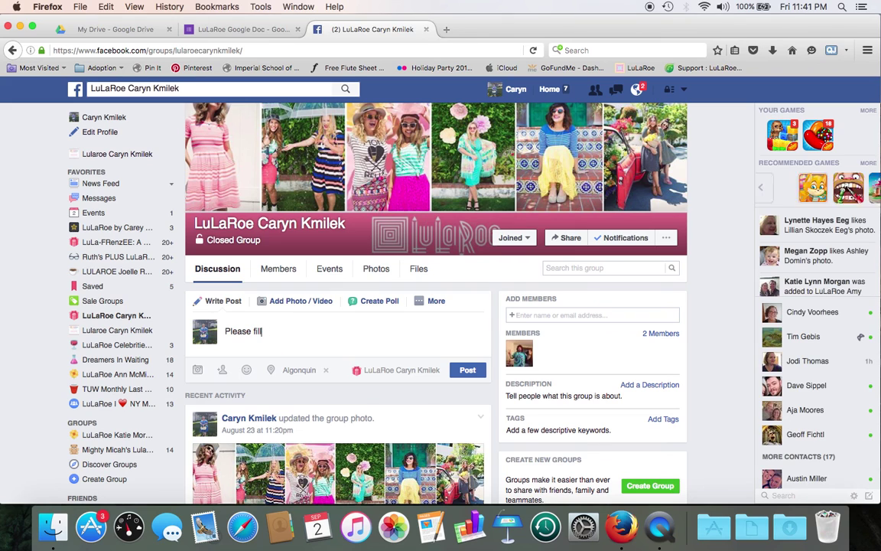
type("out my Goog")
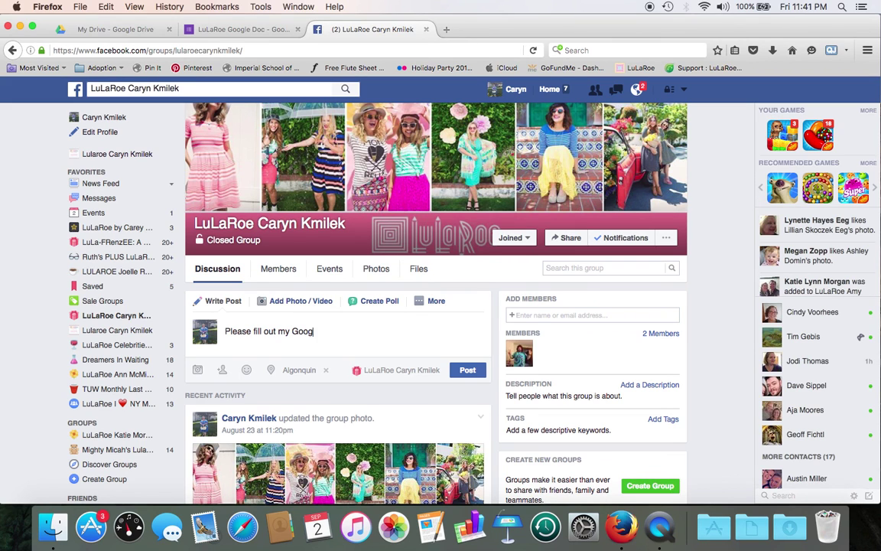
type("le Doc once you're done shop")
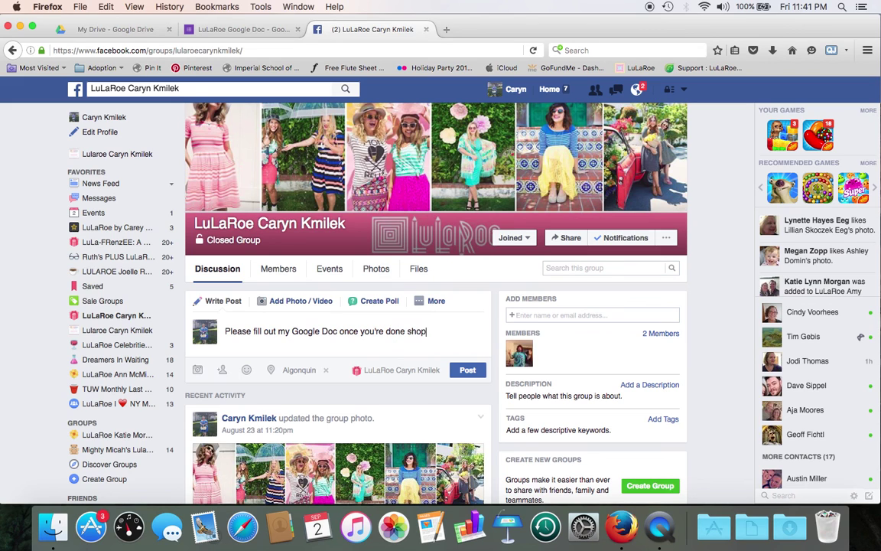
type("ping!")
key("Return")
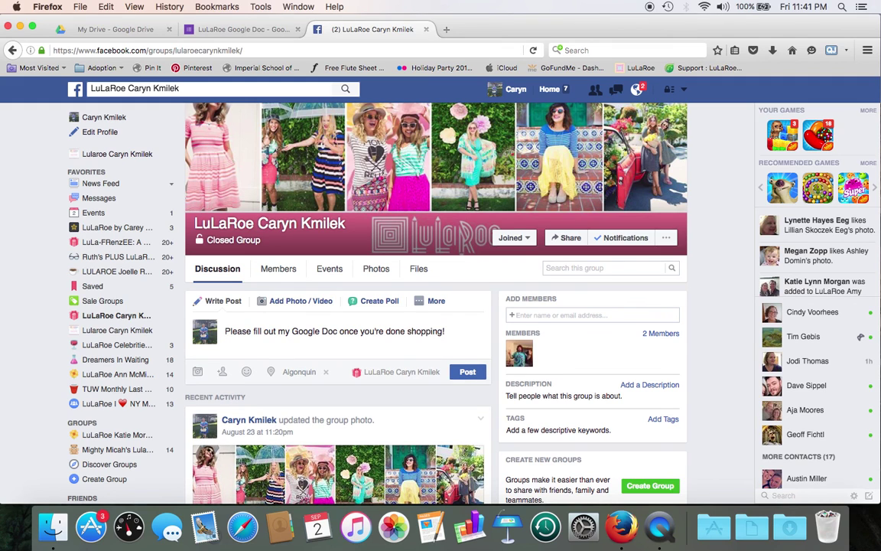
key("super+v")
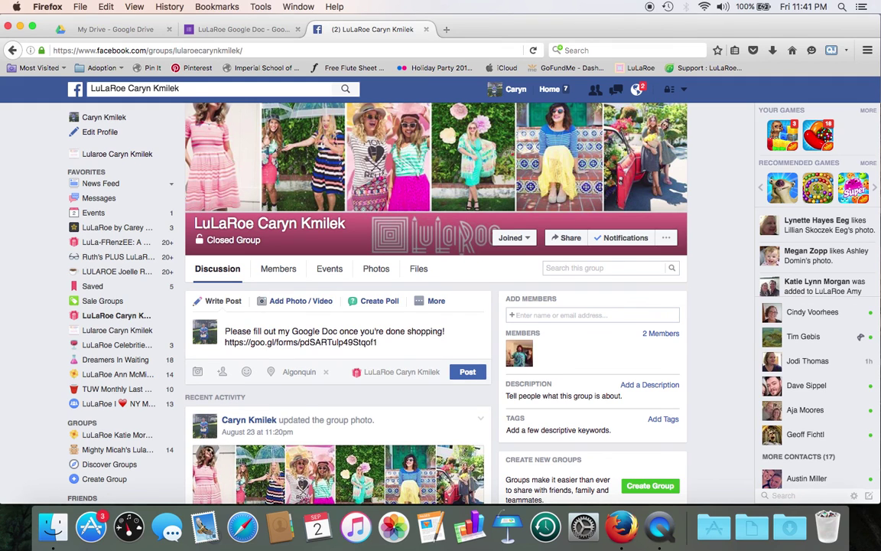
left_click(472, 374)
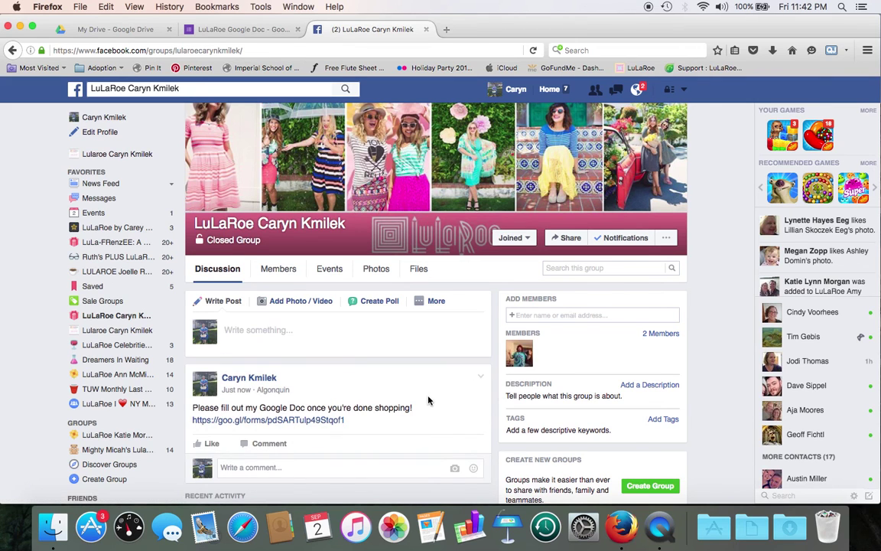
- Pin the new Google Doc request post and confirm it now heads the group's discussion
scroll(429, 400, "down", 2)
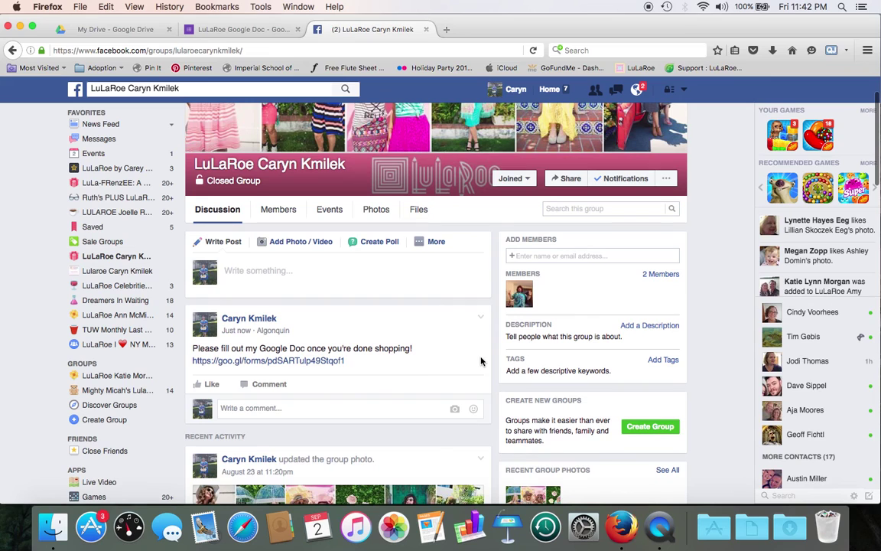
left_click(481, 317)
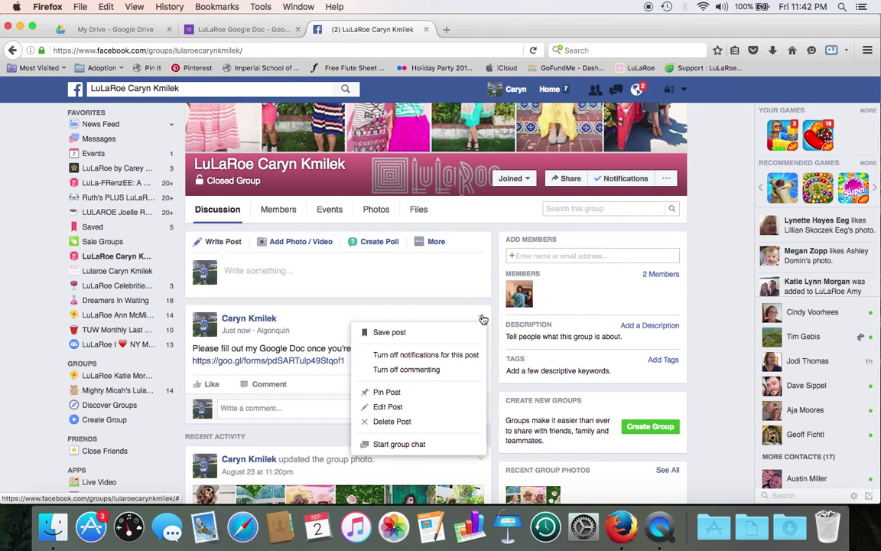
left_click(396, 395)
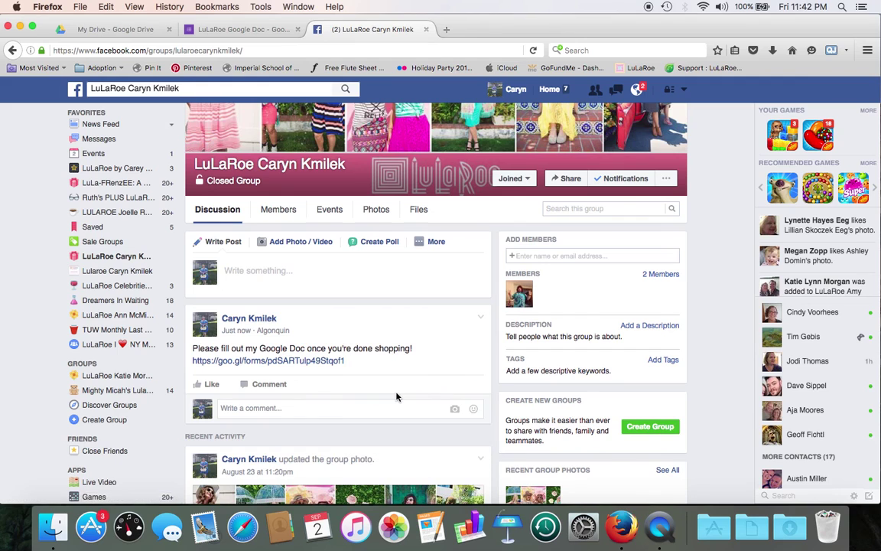
scroll(396, 396, "down", 5)
scroll(403, 318, "up", 5)
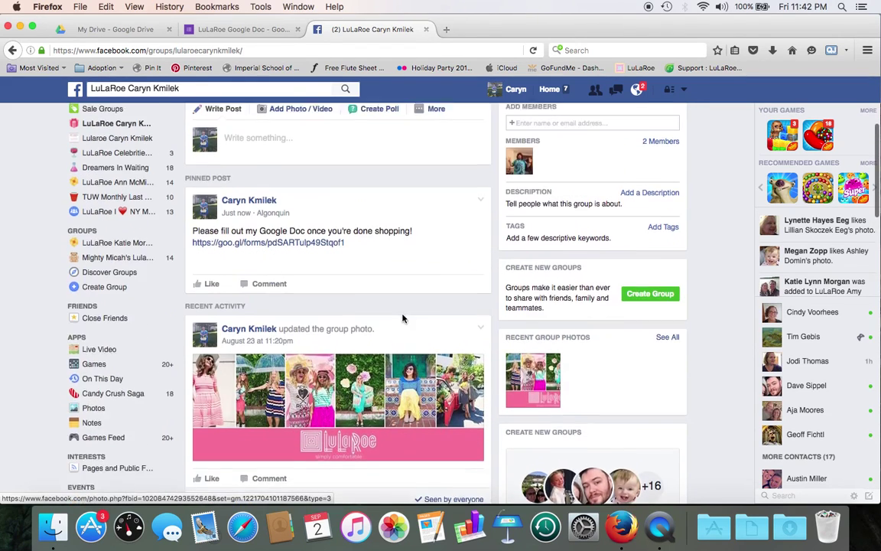